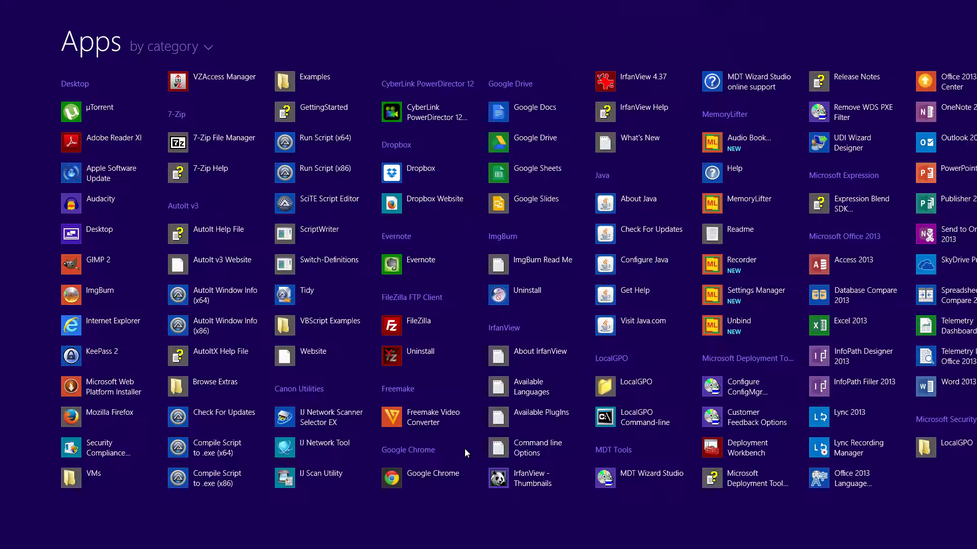
Step: Search the Start screen for 'deplo' and launch the Deployment Workbench
text(deployment Workbench)
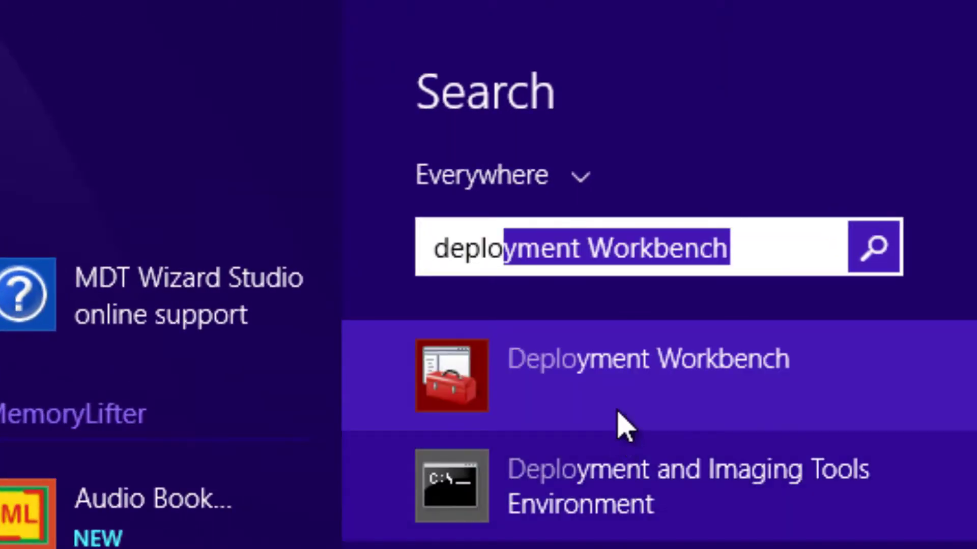
click(618, 410)
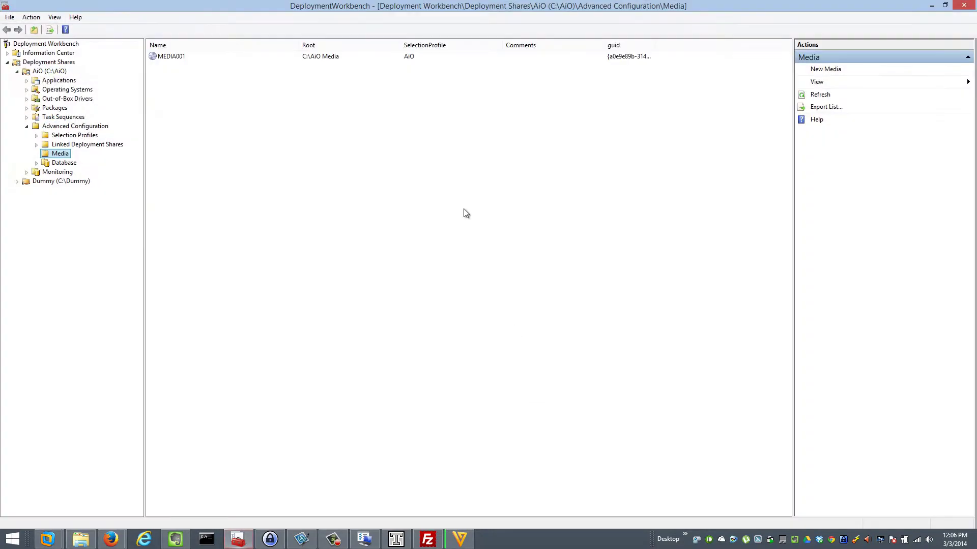
Step: Open the existing C:\Dummy deployment share through the Open Deployment Share wizard
right_click(117, 168)
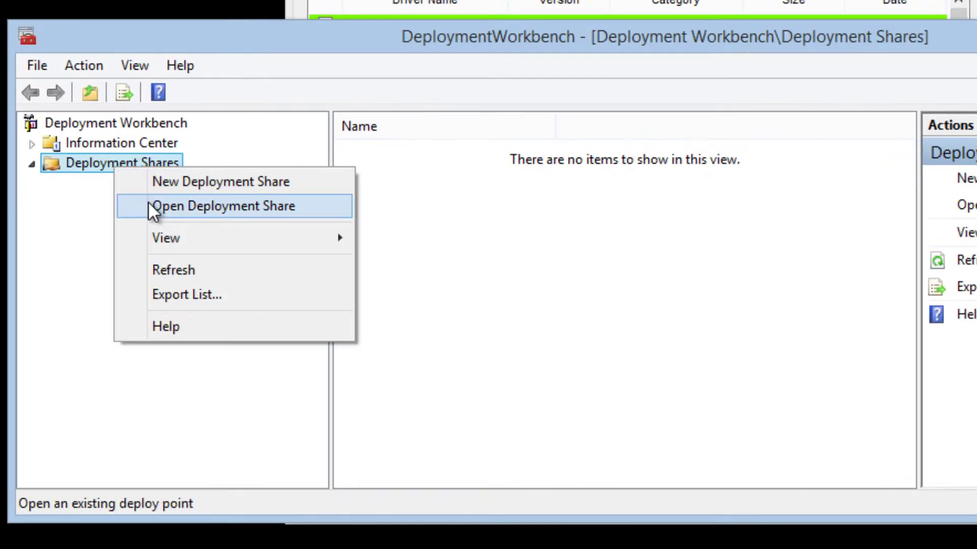
click(147, 202)
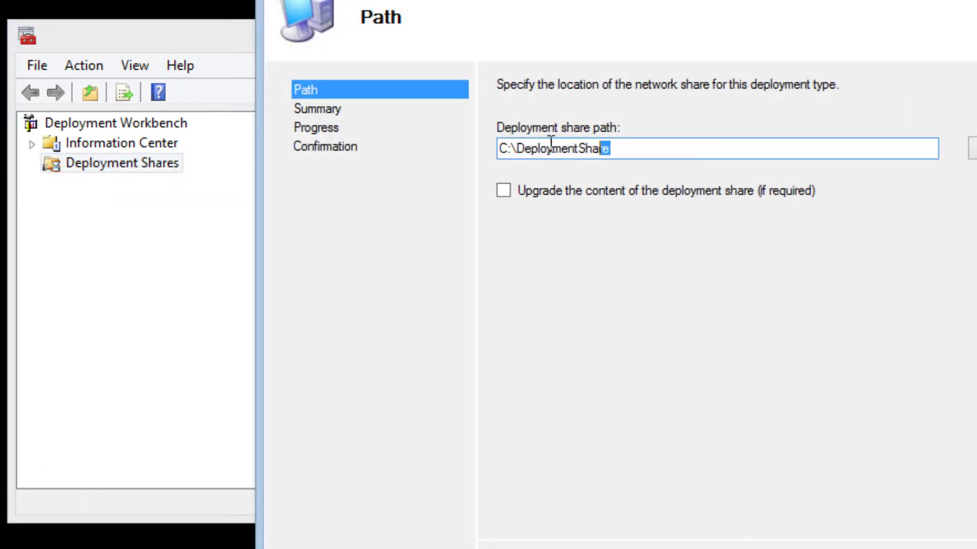
text(ummy)
key(Return)
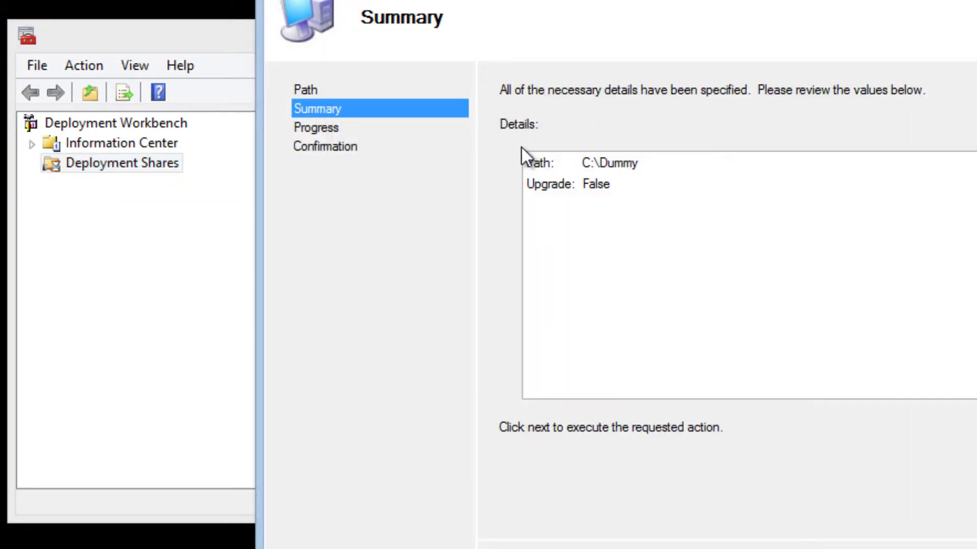
key(Return)
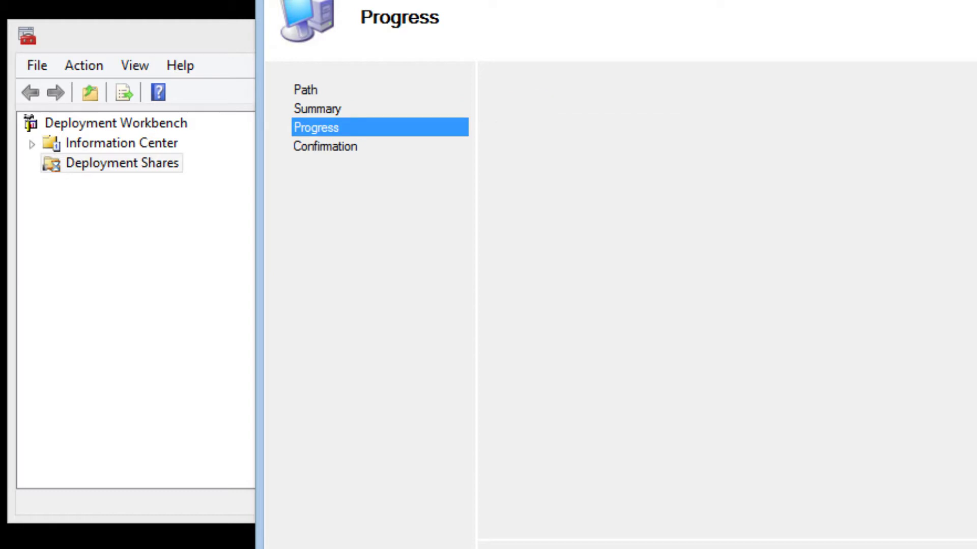
key(Return)
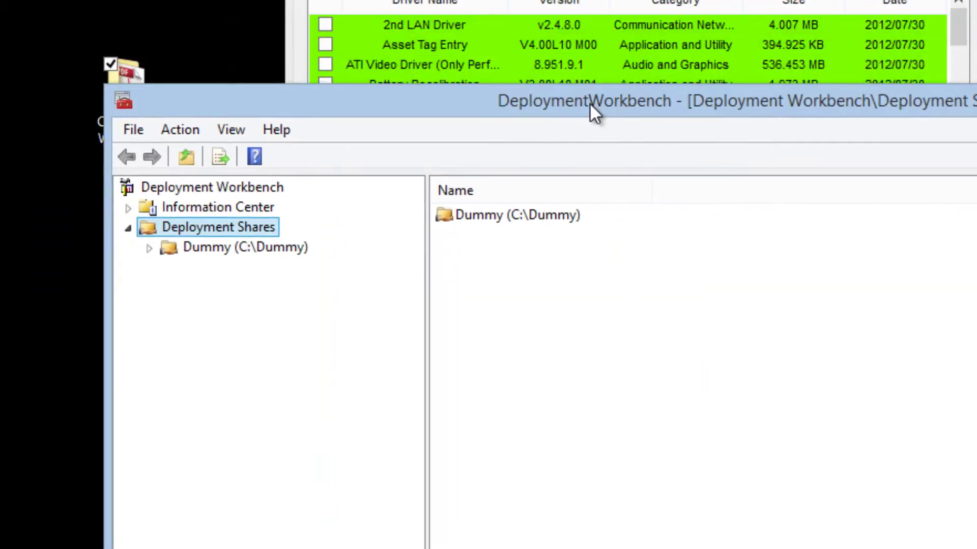
Step: Expand the Dummy share and create a folder named 't' under Out-of-Box Drivers
double_click(276, 249)
click(262, 305)
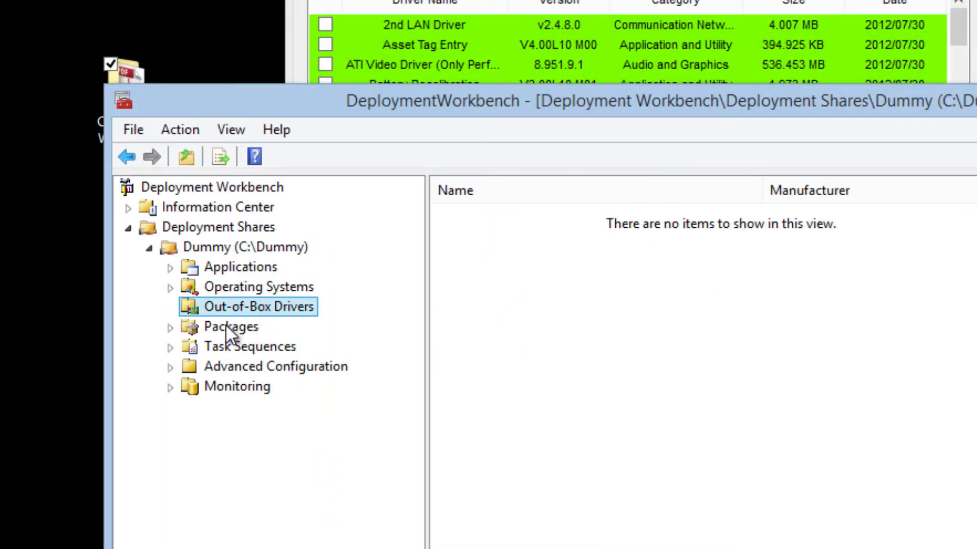
right_click(221, 307)
click(270, 344)
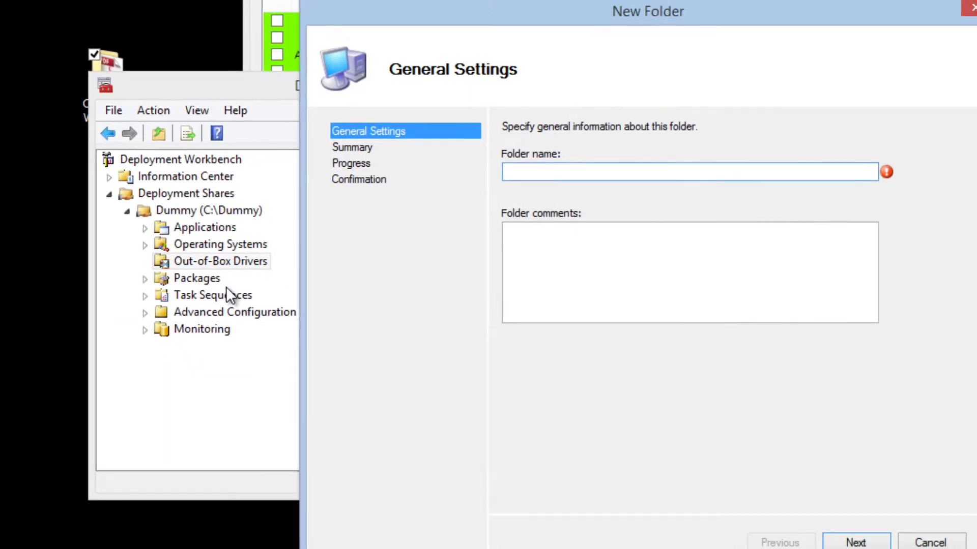
text(t)
key(Return)
key(Return)
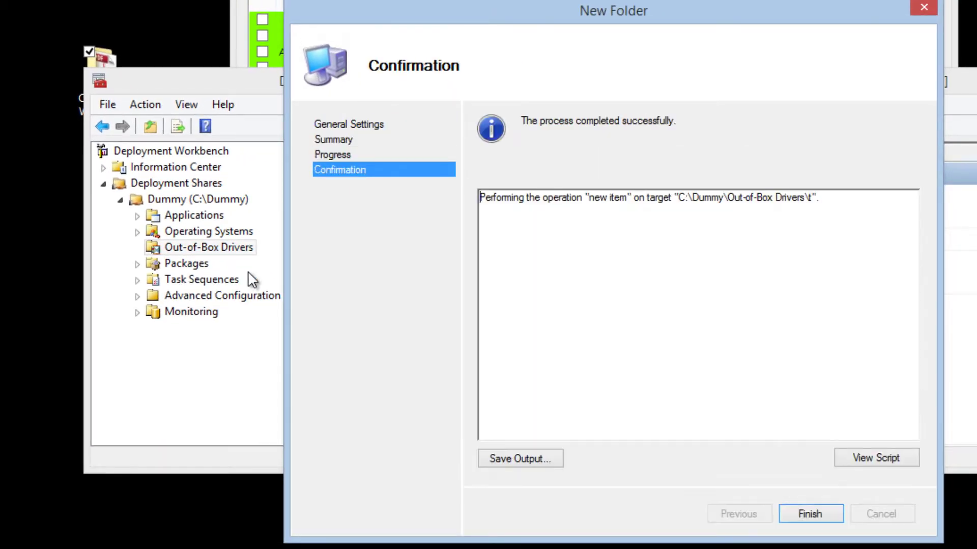
click(804, 511)
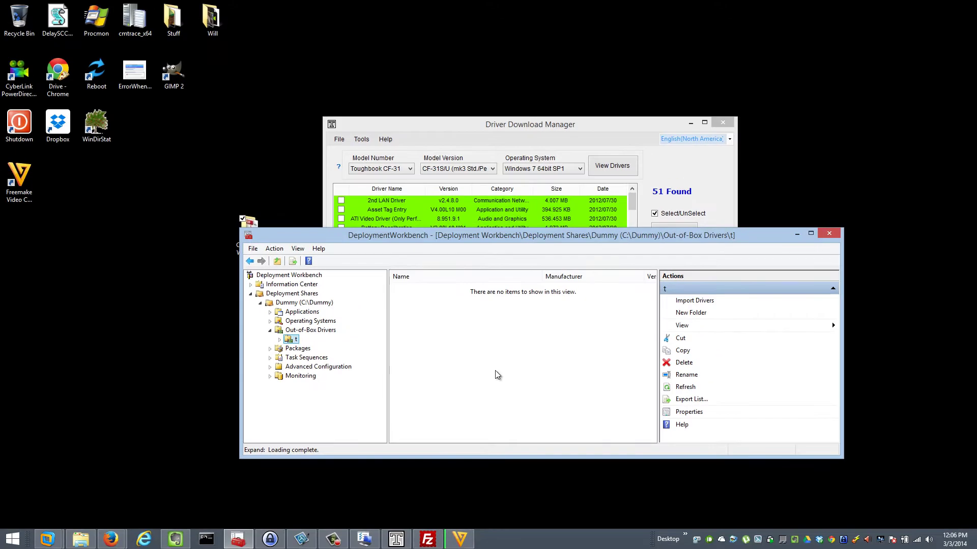
Step: Stretch the Workbench window to full height and snap it to the left half
drag(280, 234, 263, 239)
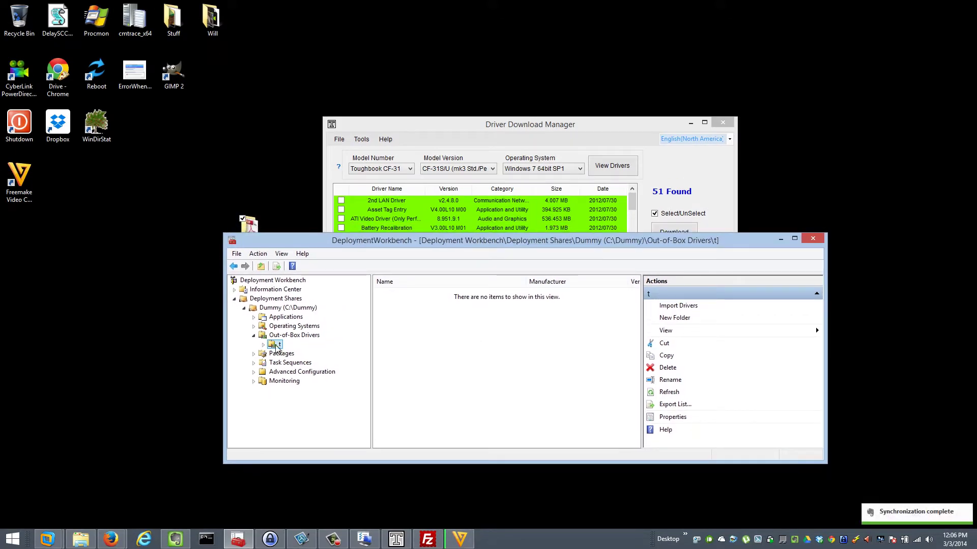
key(super+shift+Up)
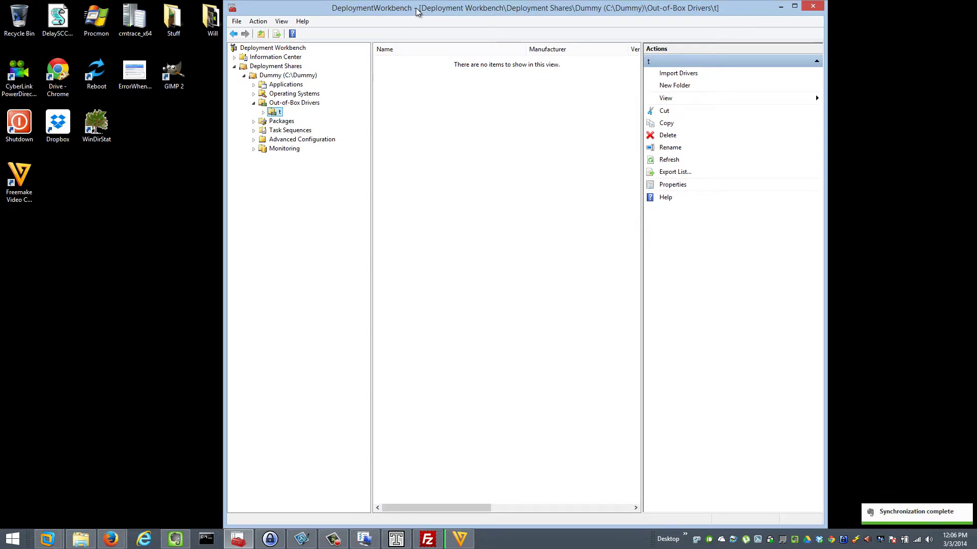
key(super+Left)
Step: Arrange Workbench on the left and the driver folder window on the right
click(474, 316)
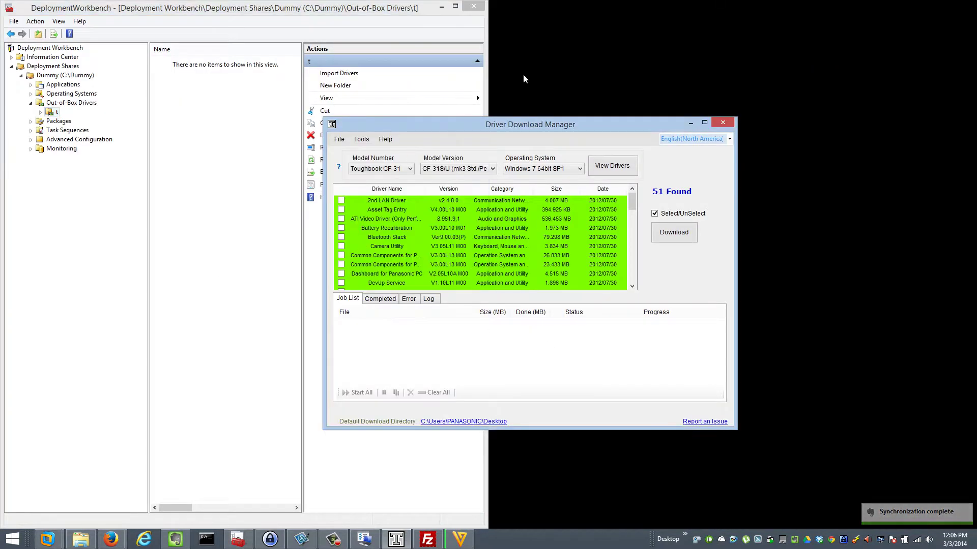
key(alt+Tab)
key(super+Down)
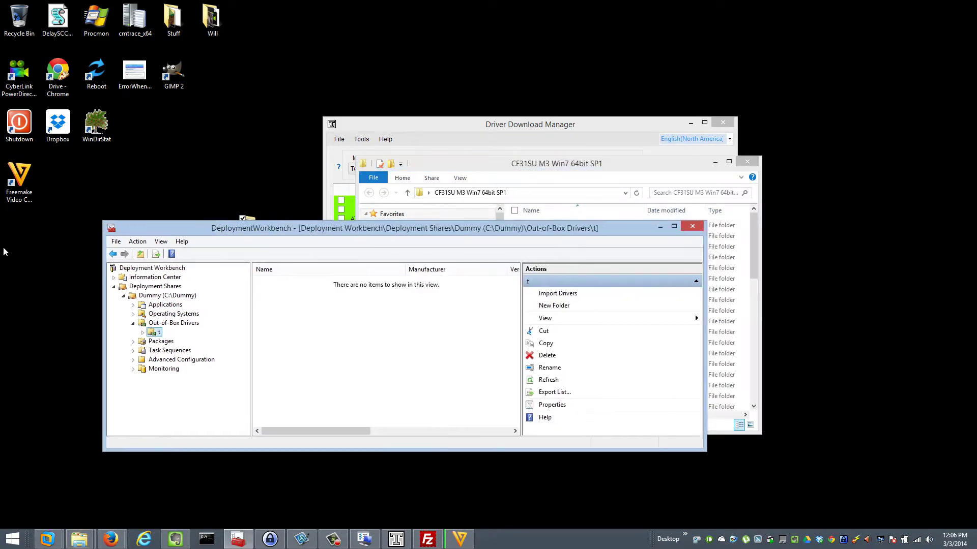
key(super+Left)
key(alt+Tab)
key(super+Right)
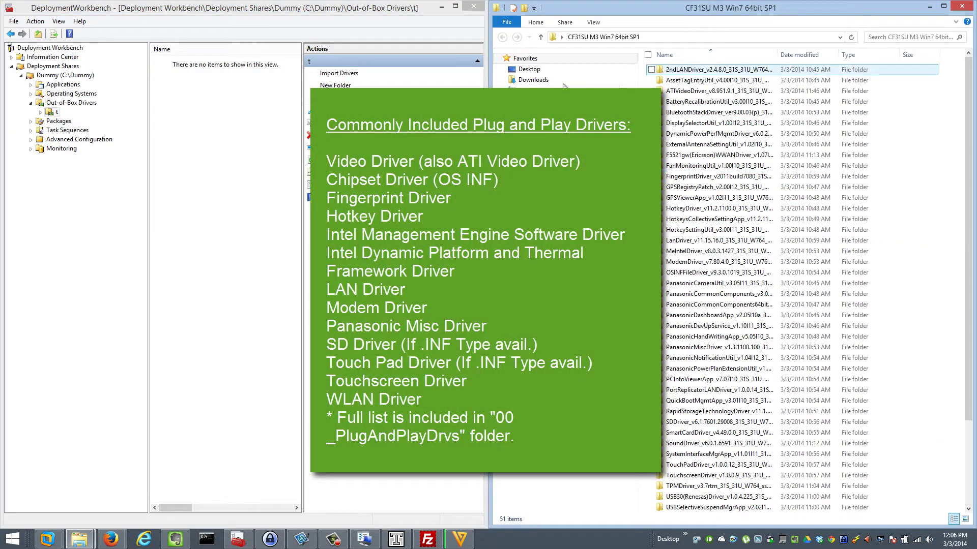
Step: Import the ATIVideoDriver folder's drivers into the t folder
right_click(58, 113)
click(81, 122)
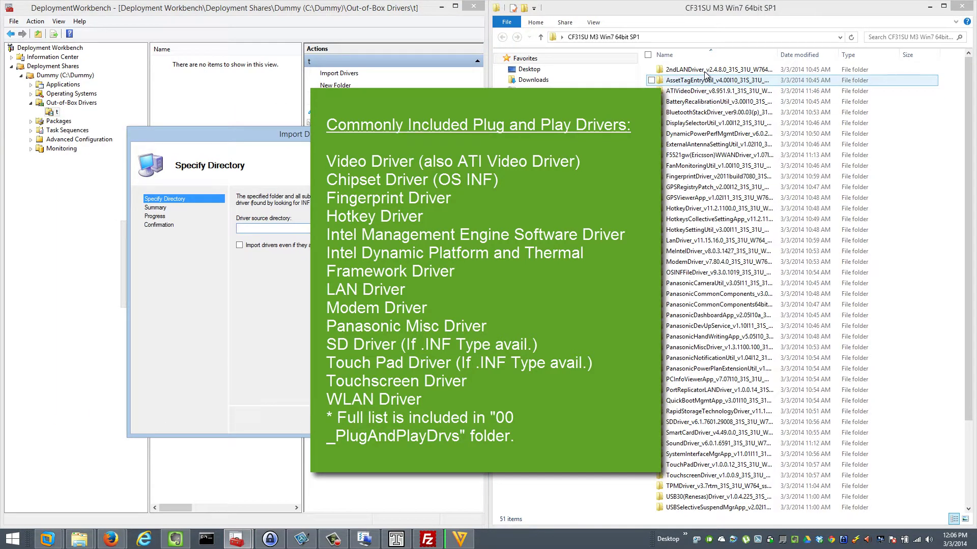
double_click(706, 91)
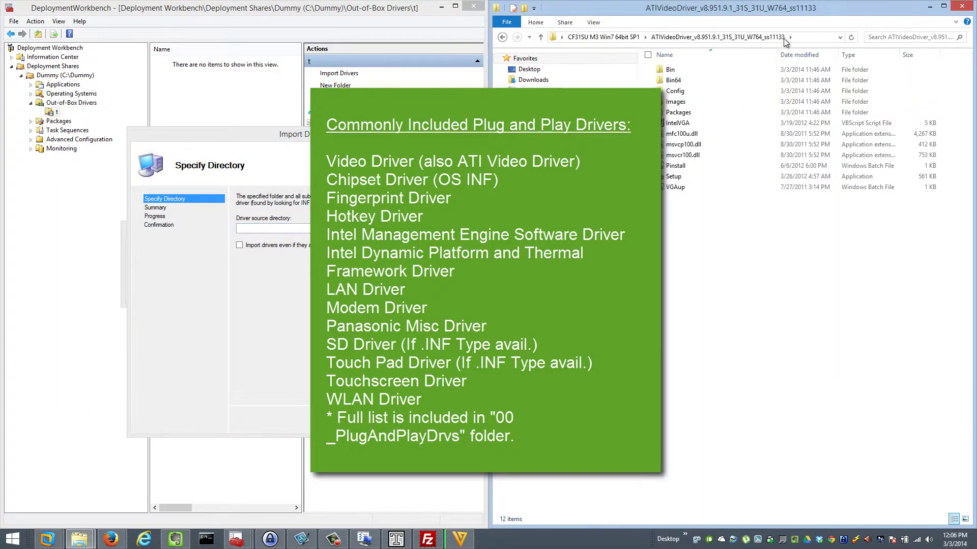
click(810, 39)
key(ctrl+c)
click(308, 229)
key(ctrl+v)
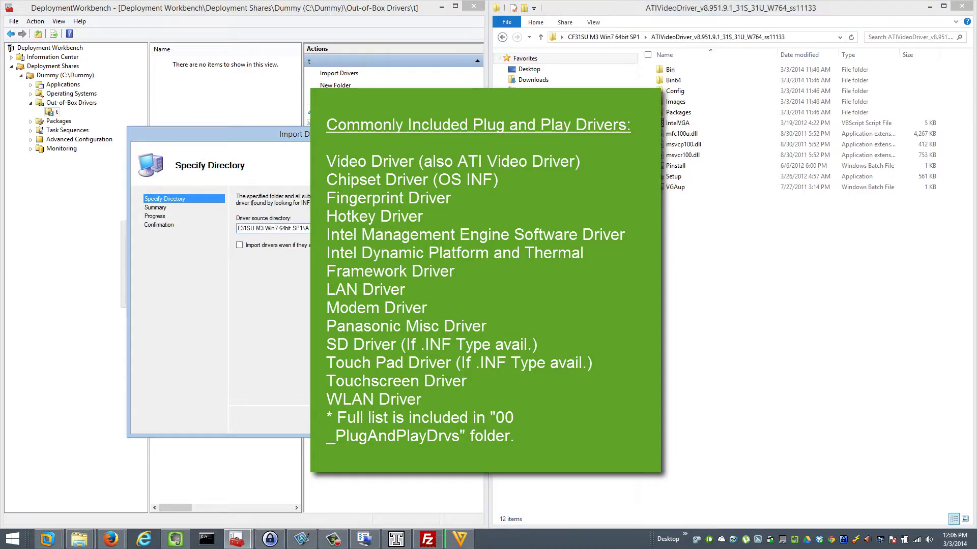
key(Return)
key(Return)
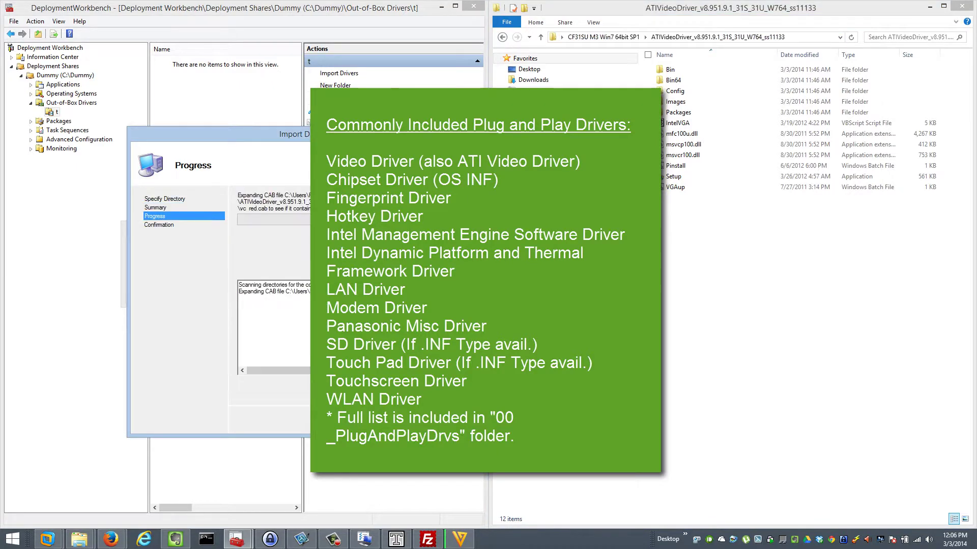
click(502, 37)
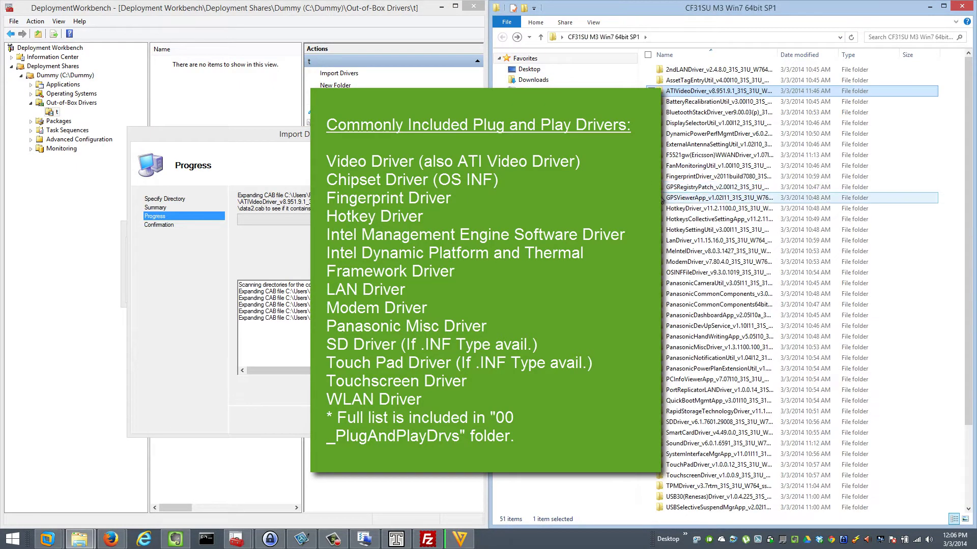
click(470, 422)
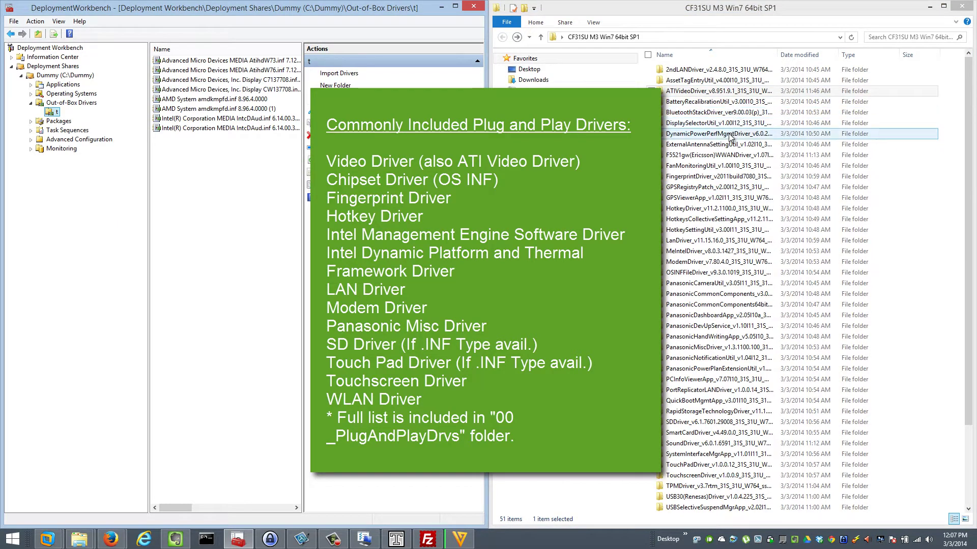
Step: Import the DynamicPowerPerfMgmtDriver folder's drivers into the t folder
double_click(730, 137)
right_click(830, 36)
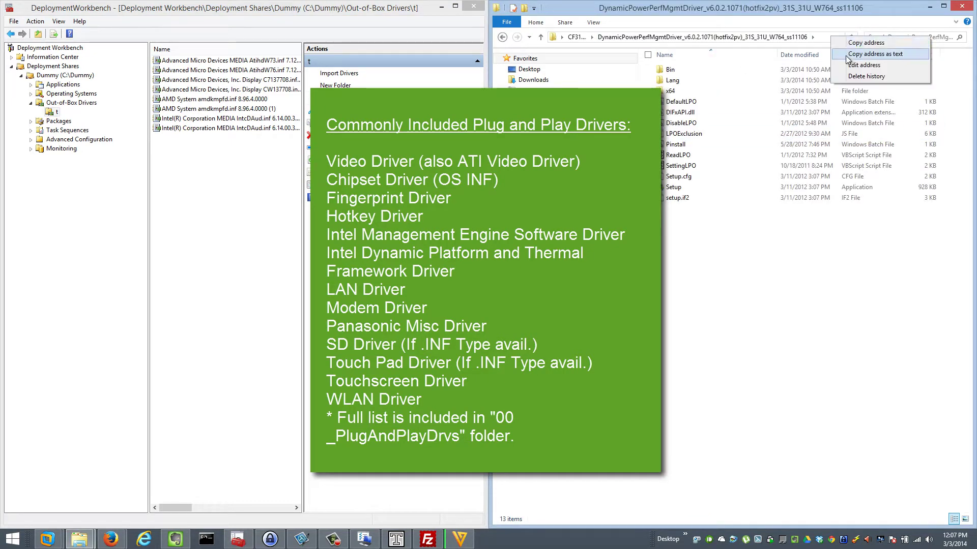
click(874, 54)
right_click(54, 112)
click(76, 116)
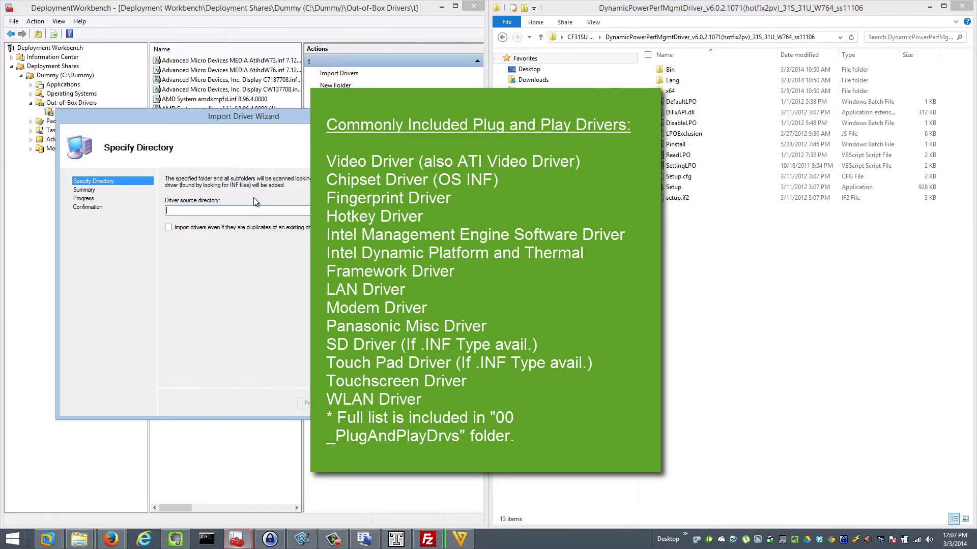
key(ctrl+v)
key(Return)
key(Return)
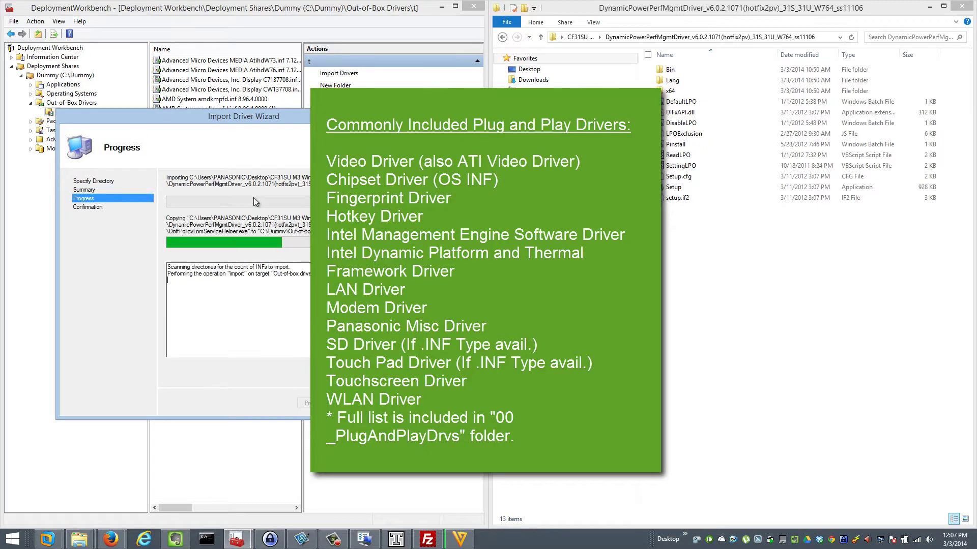
key(Return)
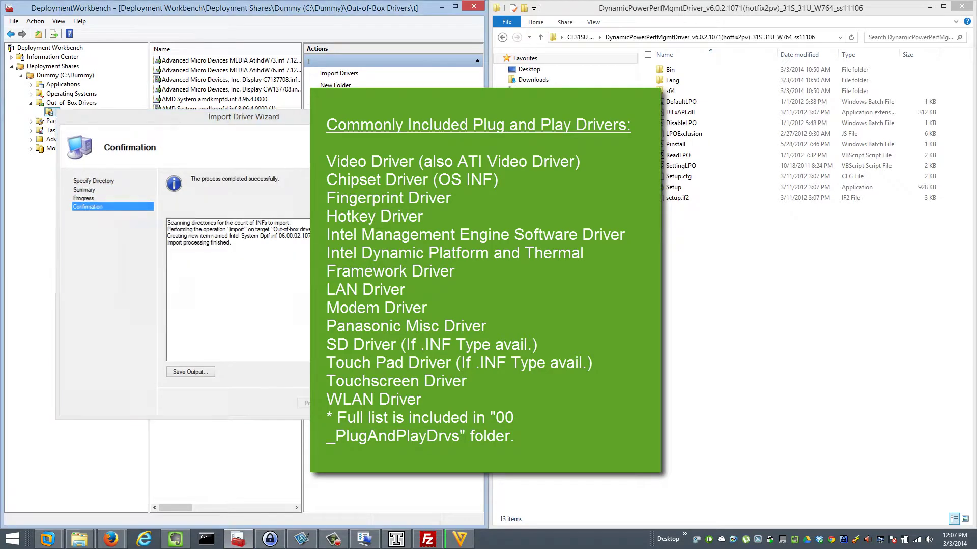
click(502, 36)
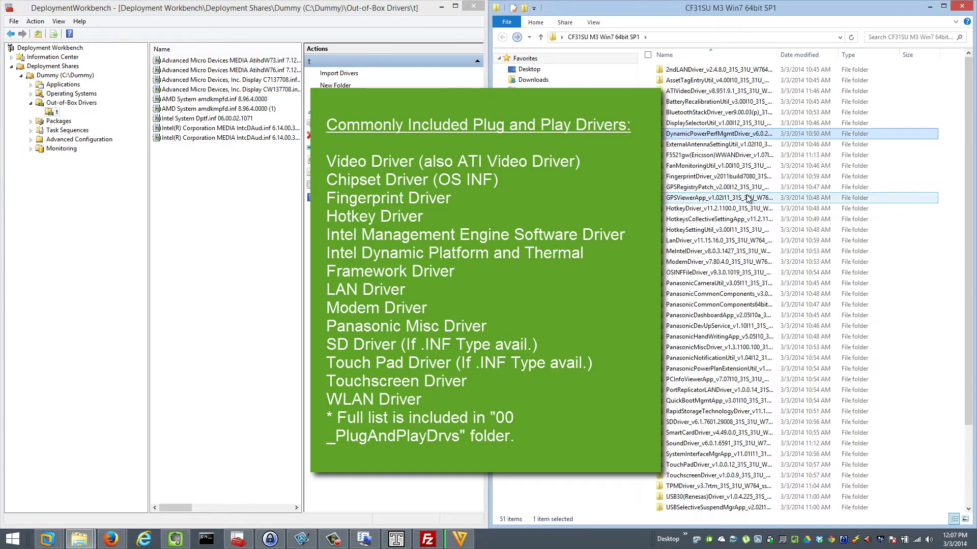
Step: Delete the ExternalAntennaSettingUtil and WWAN folders from the driver bundle
click(702, 146)
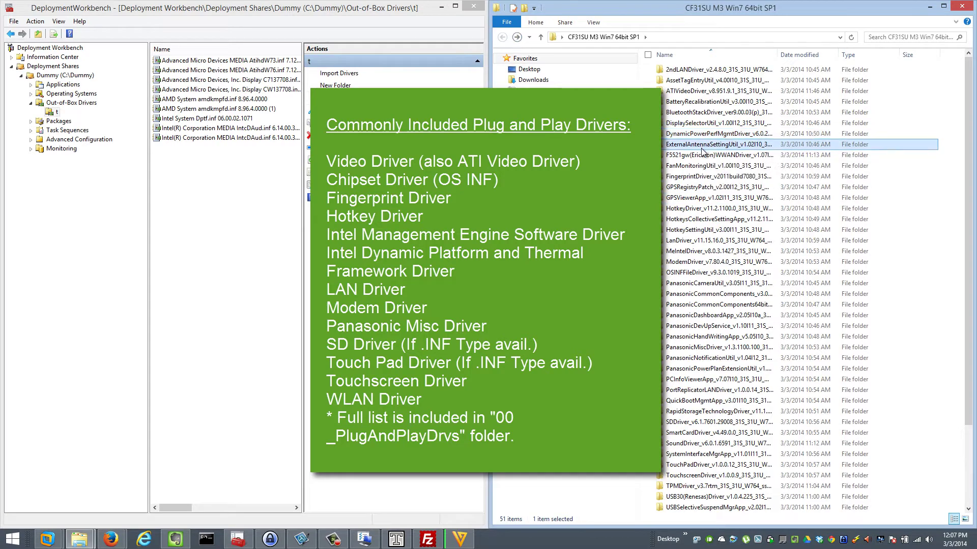
ctrl+click(706, 159)
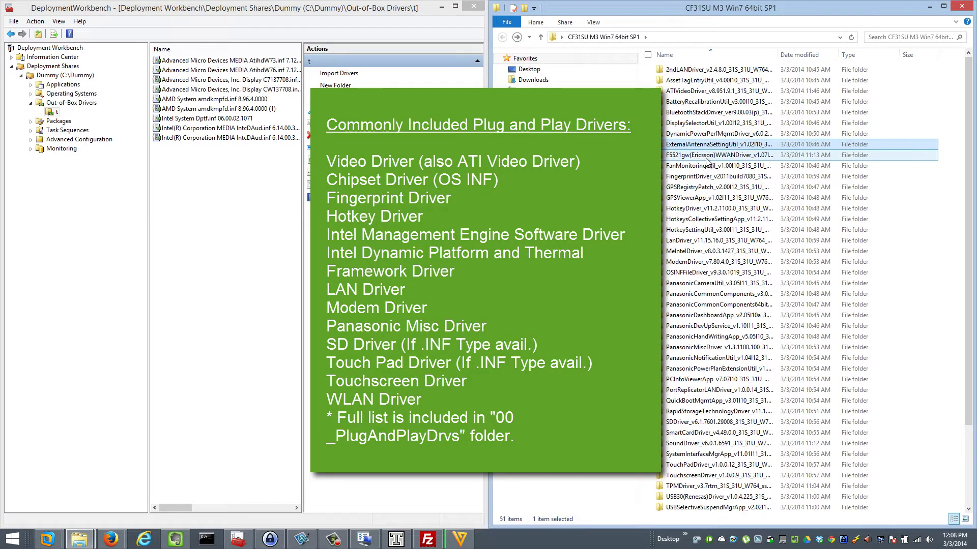
ctrl+click(706, 158)
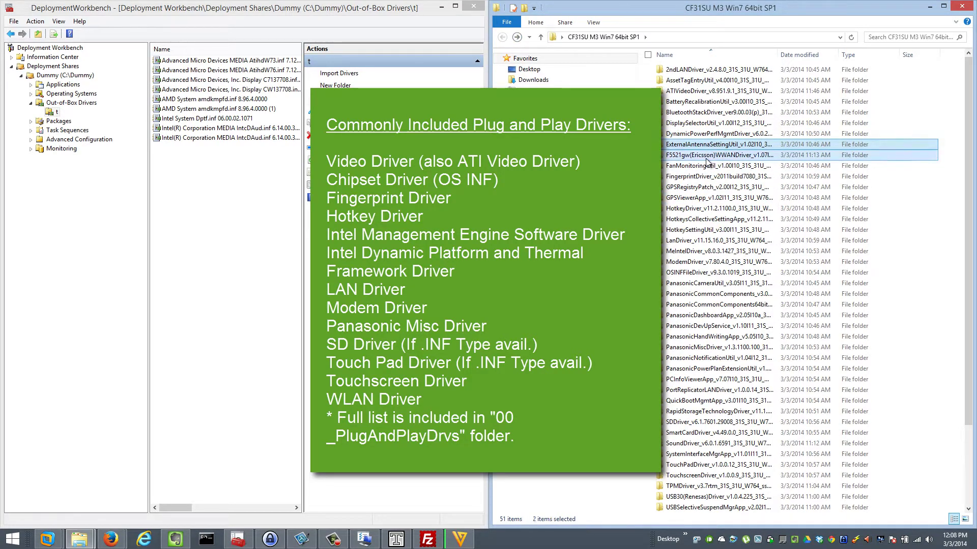
key(Delete)
Step: Import the fingerprint driver from FingerprintDriver\driver\w7-64bit into t
double_click(707, 158)
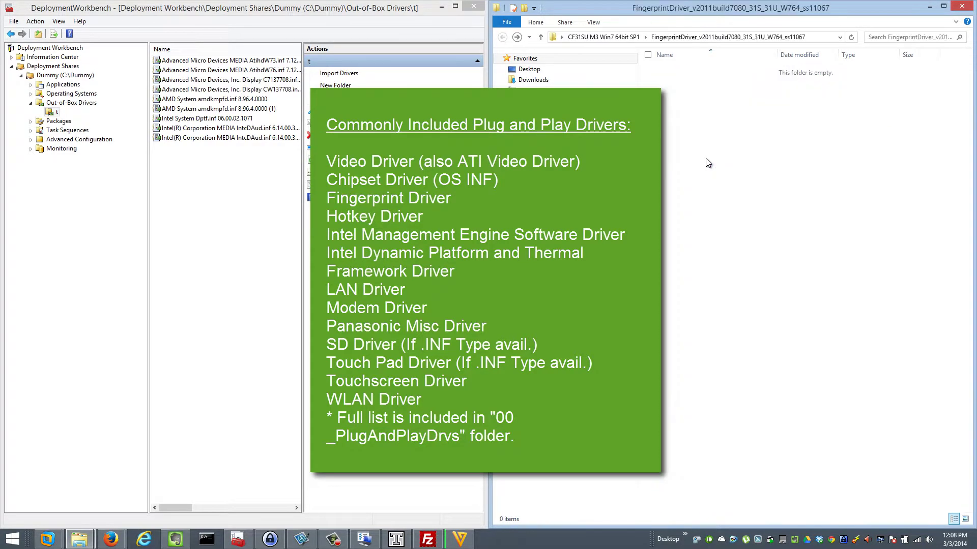
double_click(691, 89)
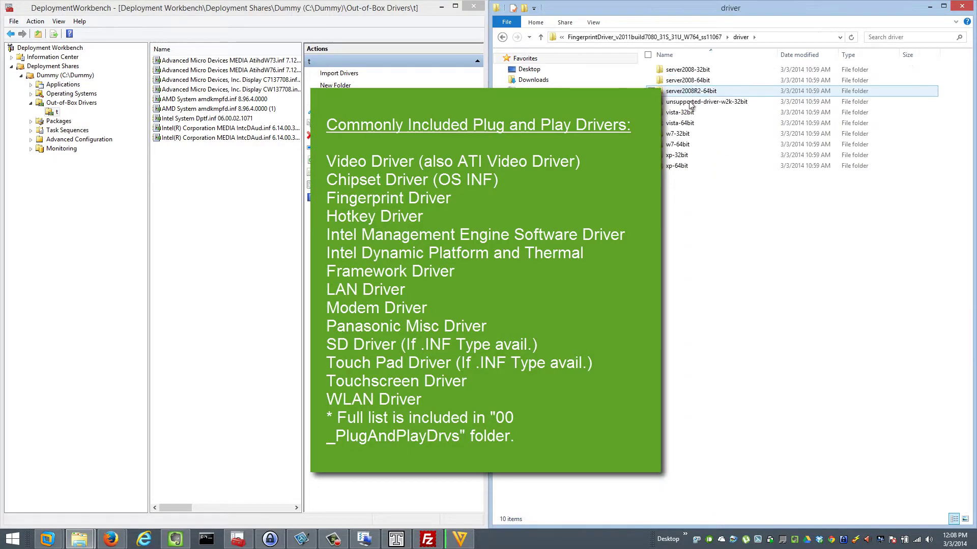
double_click(684, 145)
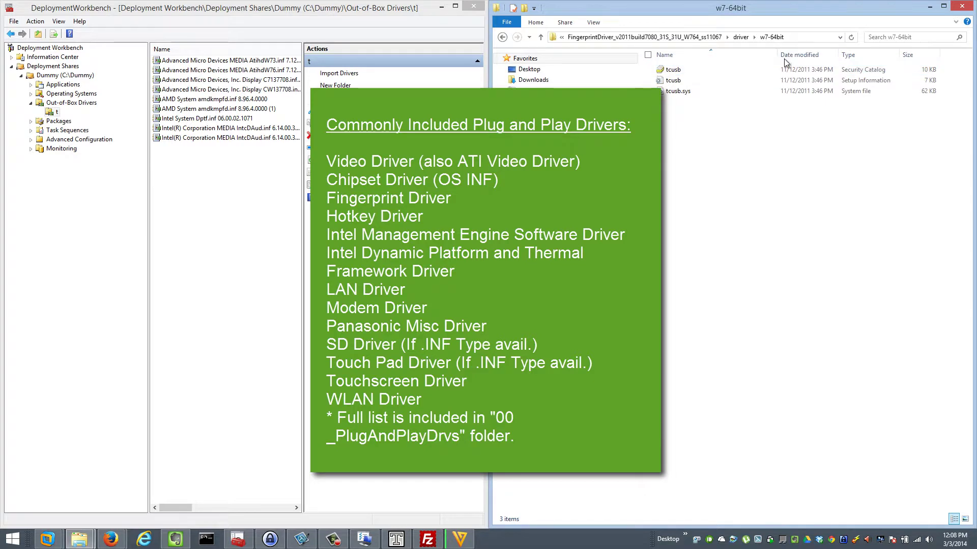
click(712, 38)
right_click(63, 115)
click(68, 118)
key(ctrl+v)
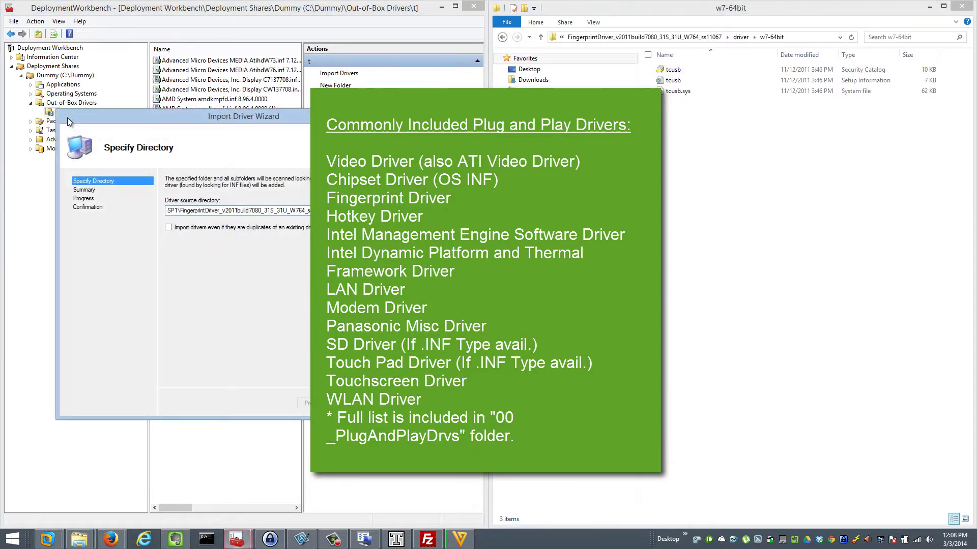
key(Return)
key(Return)
key(Return)
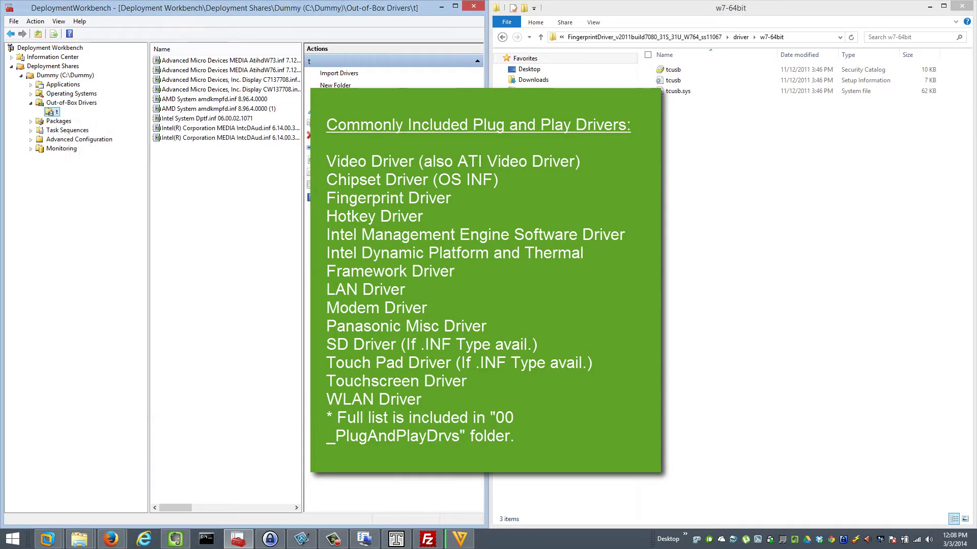
click(503, 37)
click(503, 37)
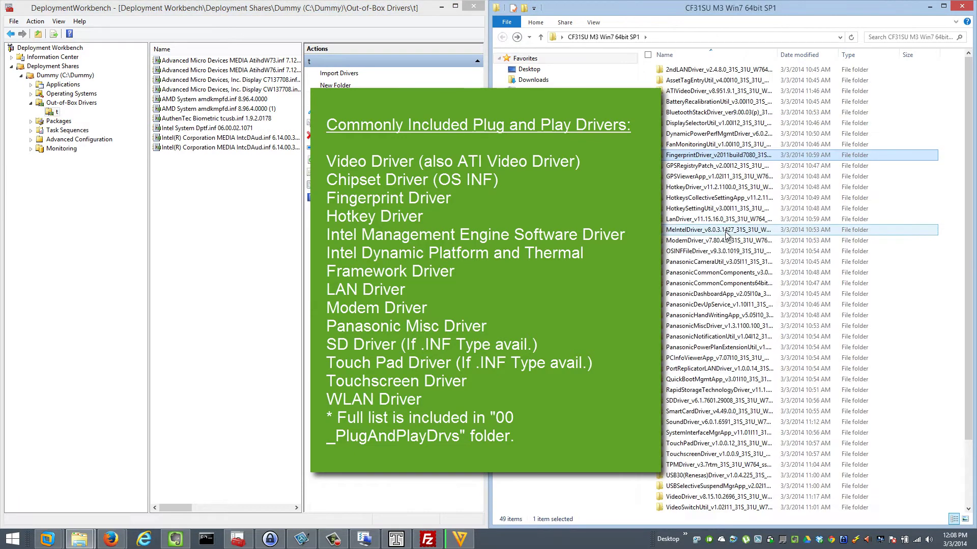
Step: Import the Panasonic hotkey driver from the HotkeyDriver folder into t
click(716, 178)
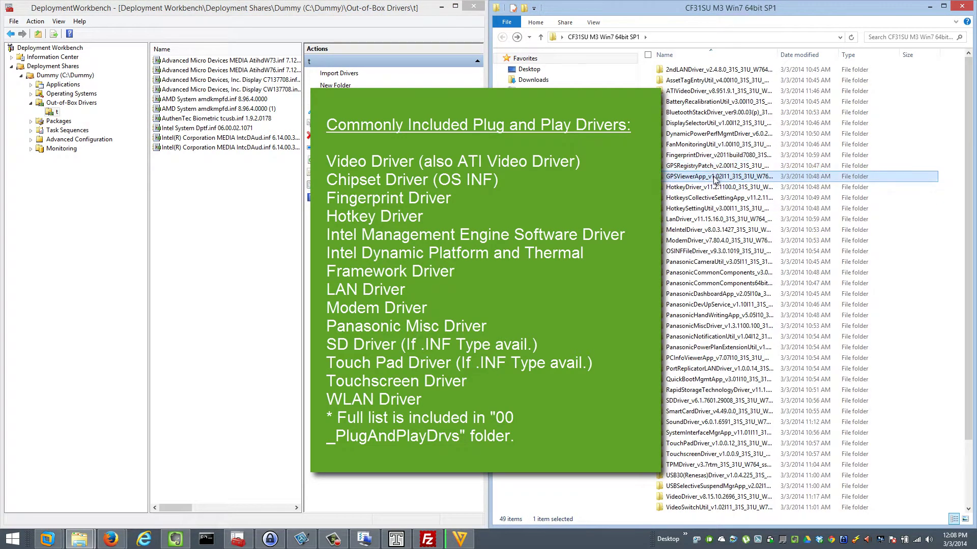
double_click(717, 188)
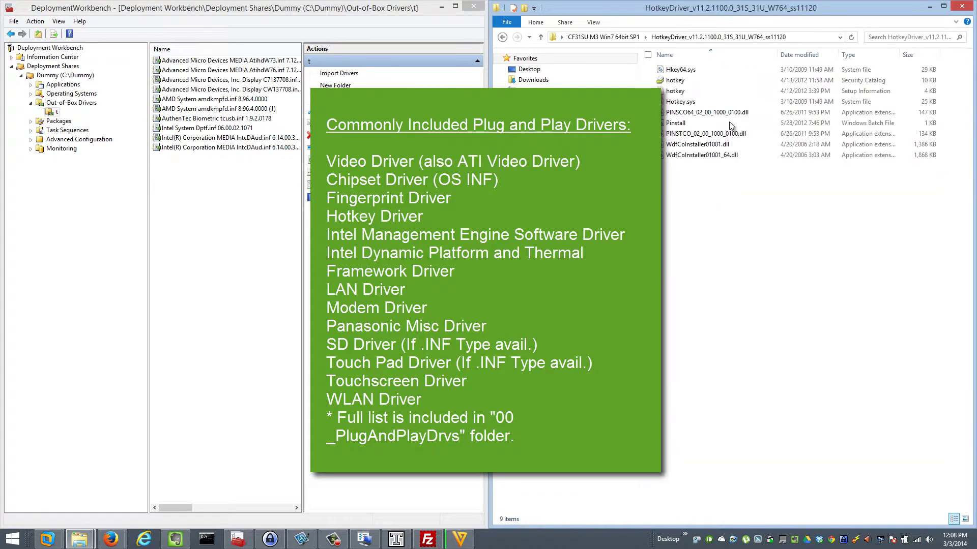
click(795, 40)
right_click(52, 112)
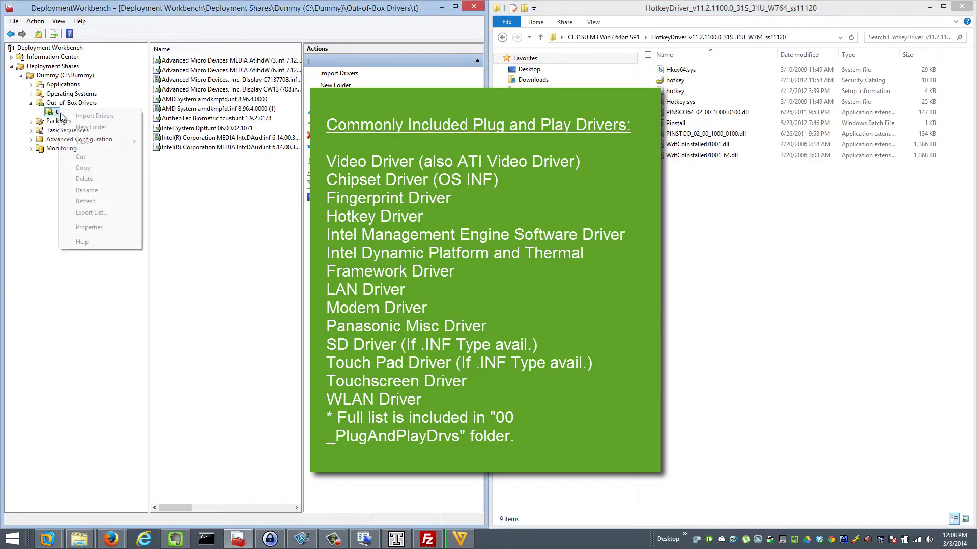
click(76, 122)
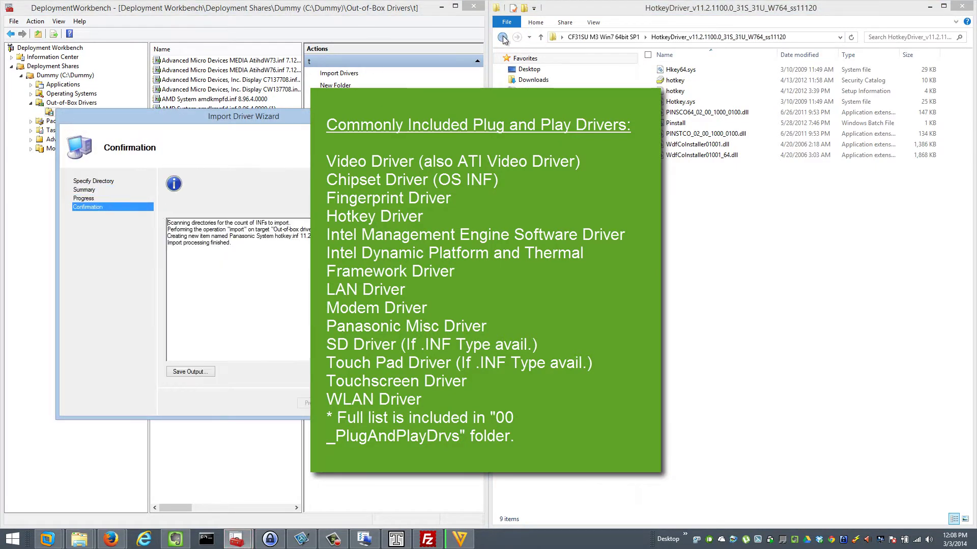
click(502, 37)
click(707, 218)
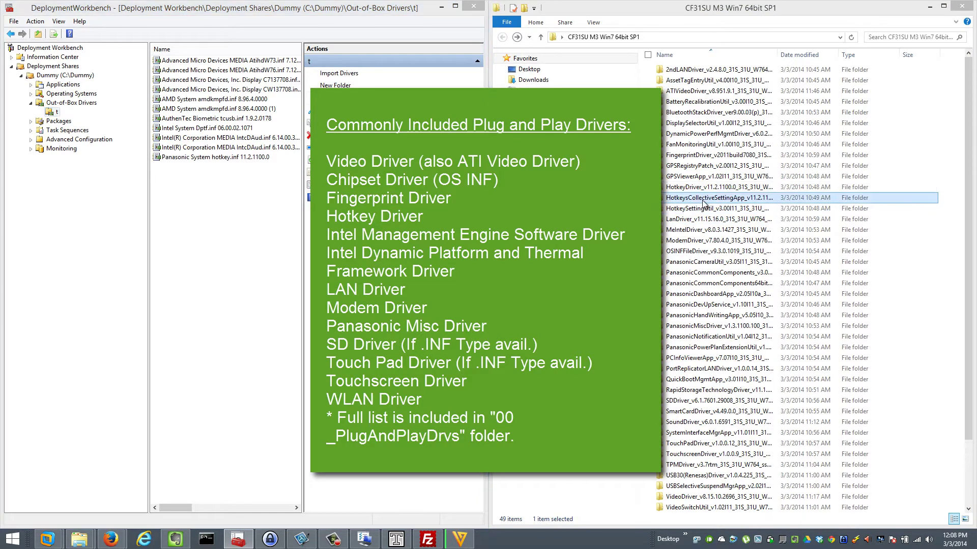
click(704, 198)
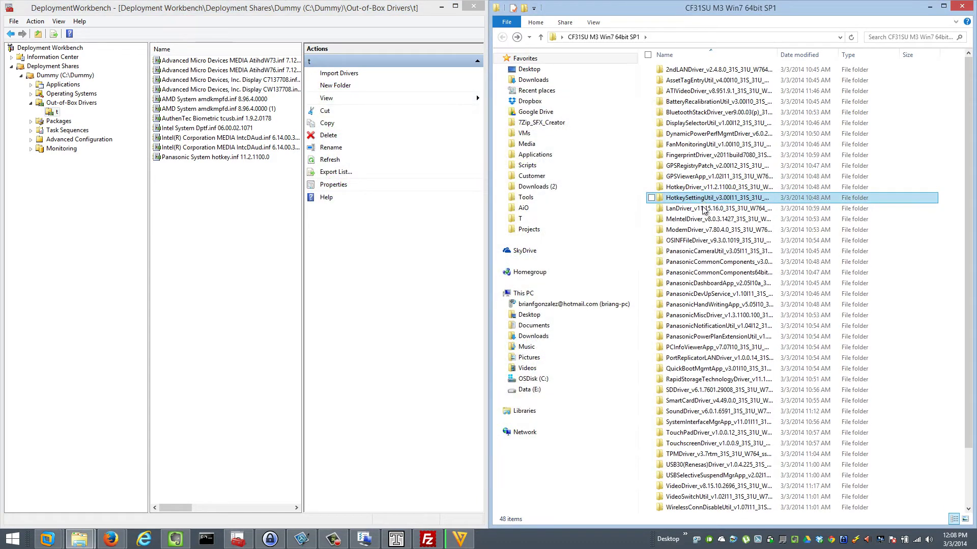
double_click(704, 208)
Step: Read the PRO1000\Winx64\NDIS62 path from Pinstall and copy that folder's path
right_click(676, 101)
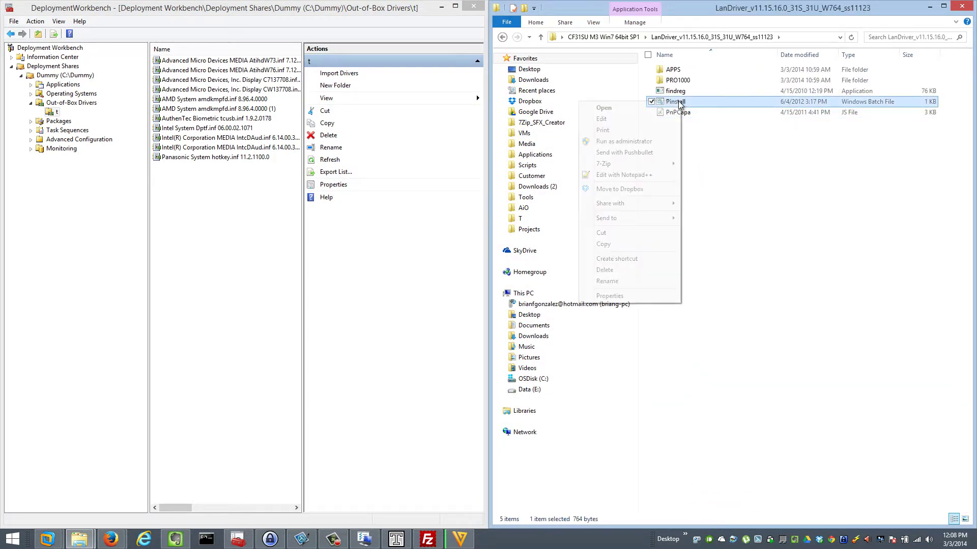
click(684, 113)
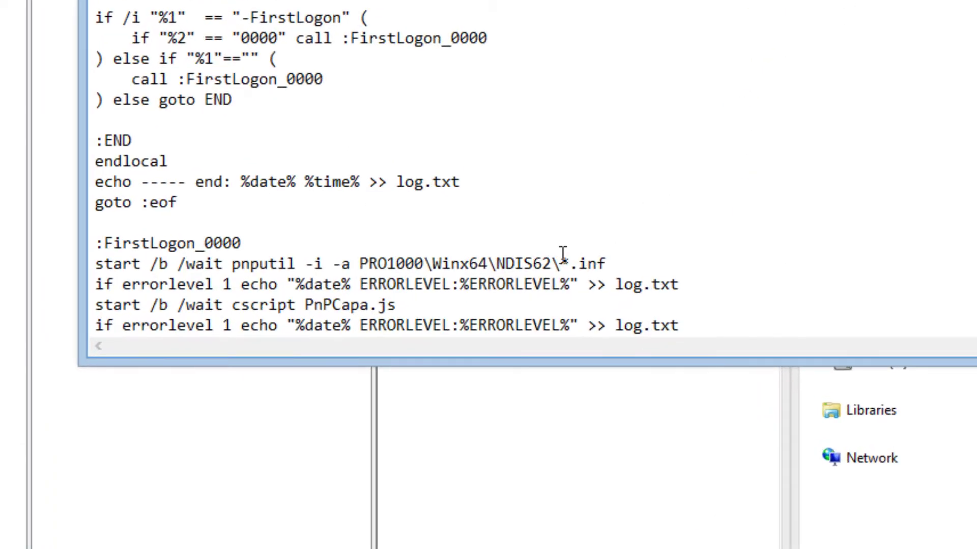
drag(552, 264, 358, 263)
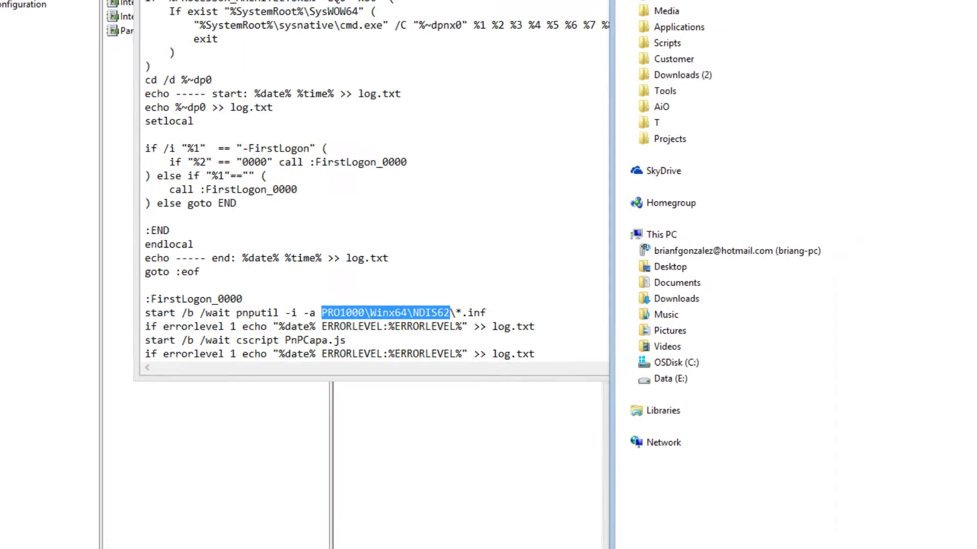
click(699, 80)
double_click(699, 79)
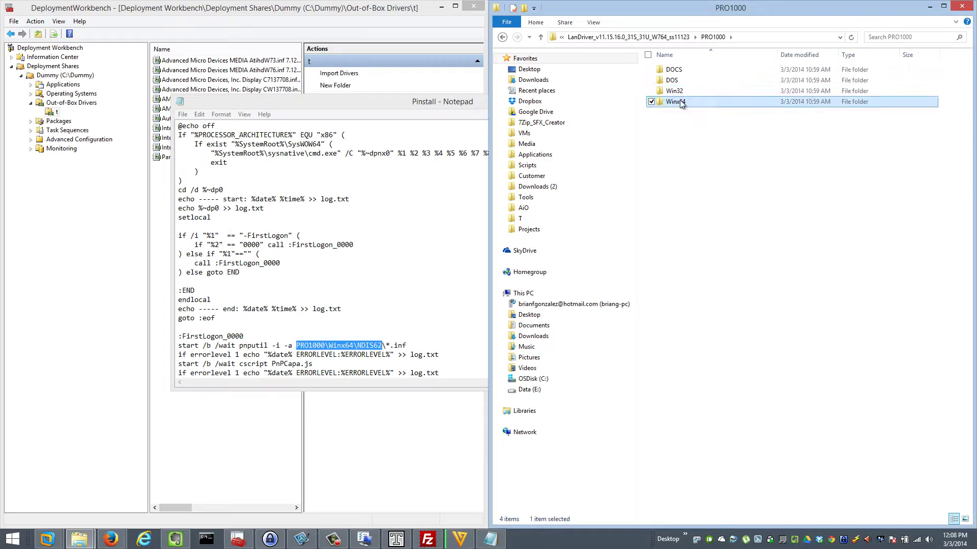
double_click(680, 99)
double_click(678, 91)
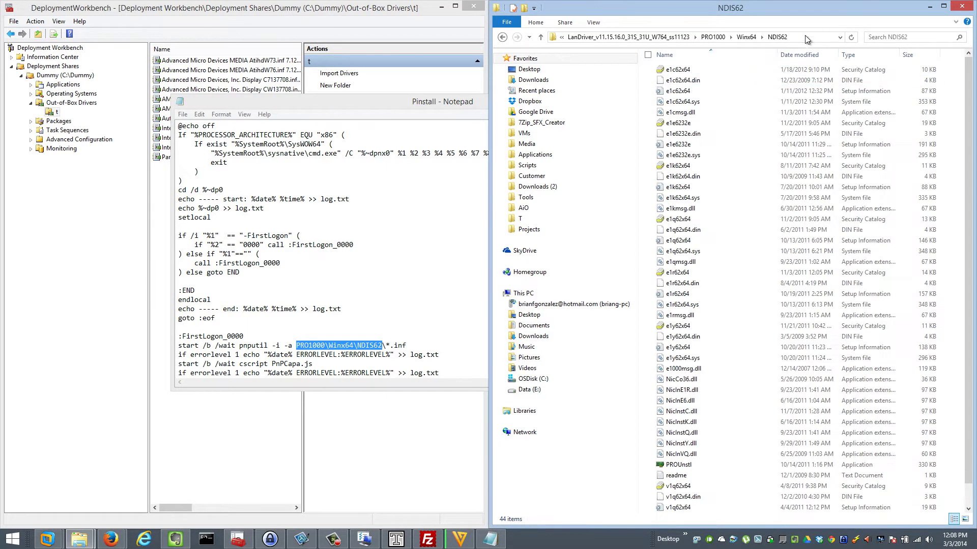
click(808, 37)
click(450, 154)
click(699, 101)
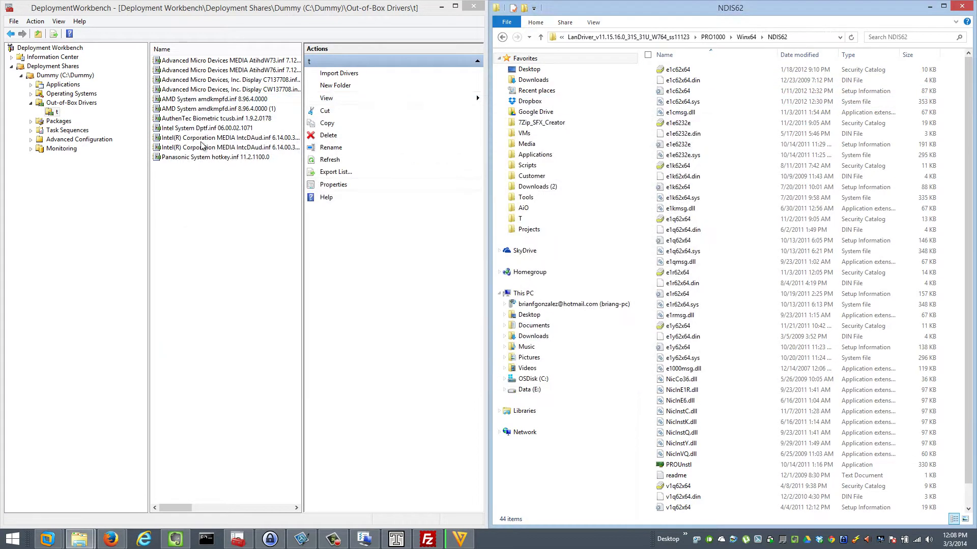
Step: Import the Intel LAN drivers from the NDIS62 folder into t
right_click(53, 114)
click(65, 122)
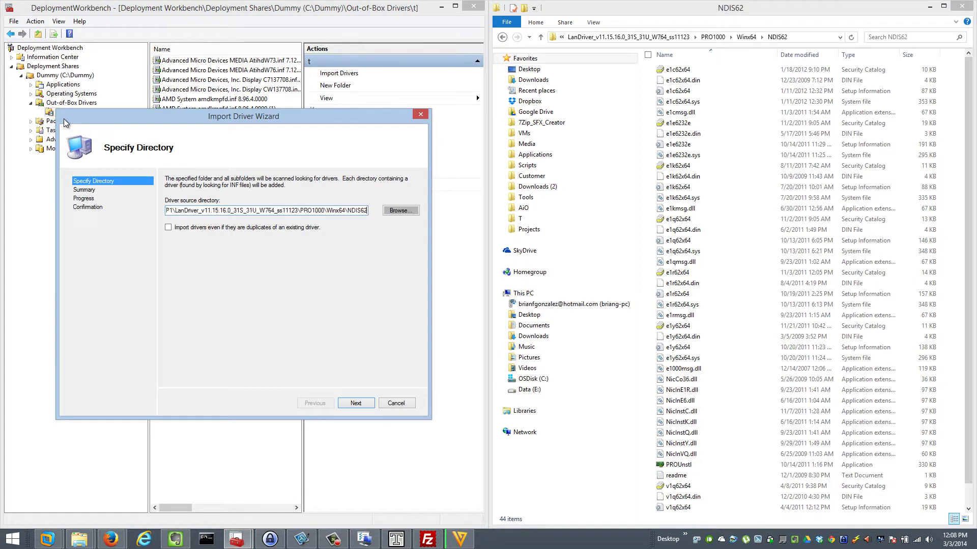
key(Return)
key(Return)
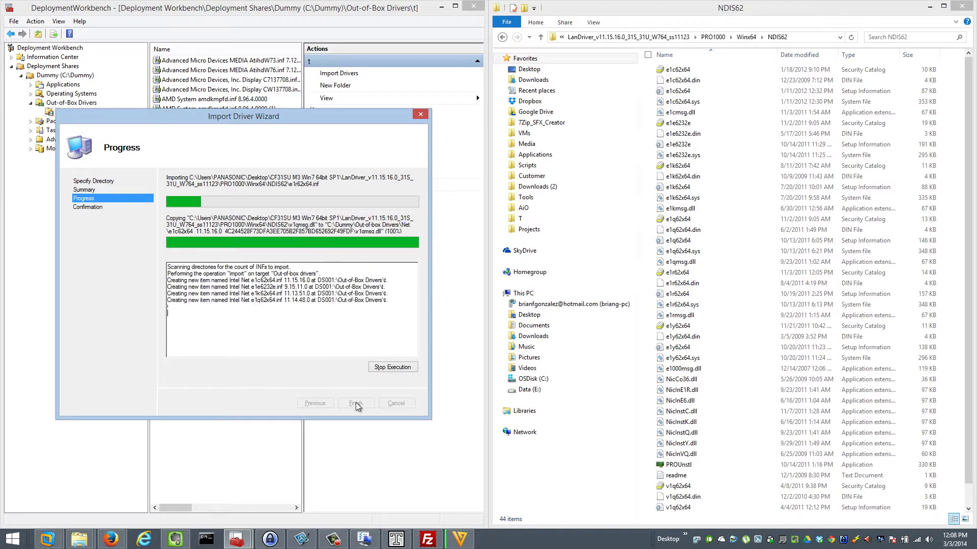
click(736, 209)
key(BackSpace)
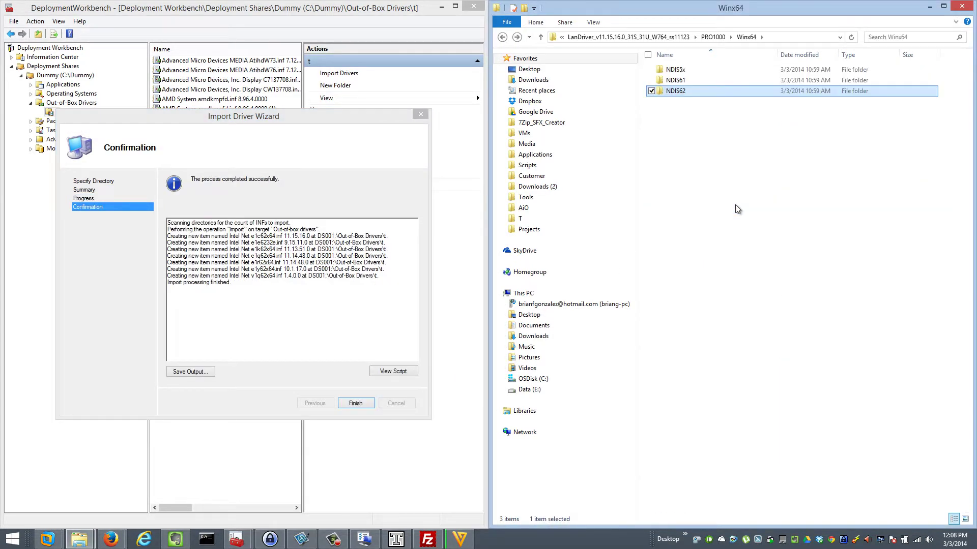
key(BackSpace)
key(BackSpace)
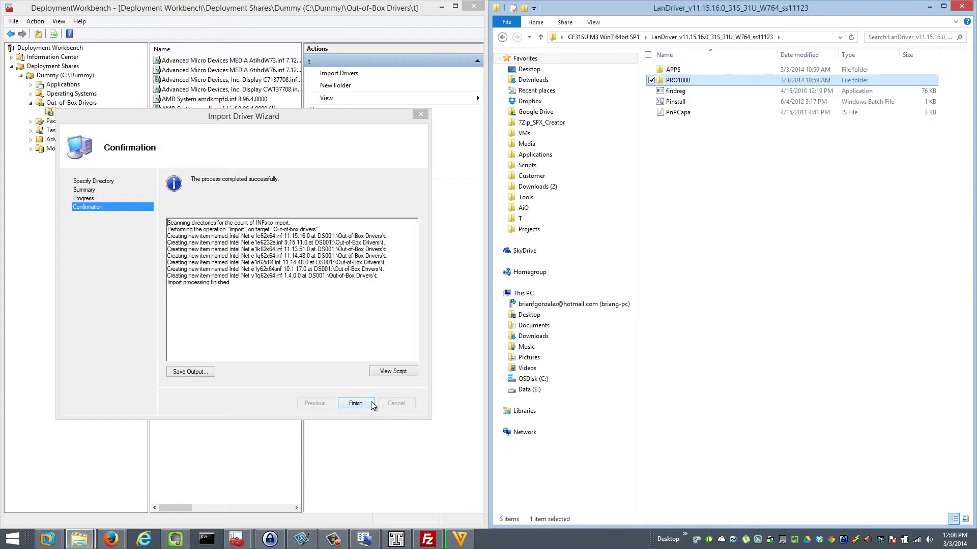
click(356, 403)
click(700, 292)
key(BackSpace)
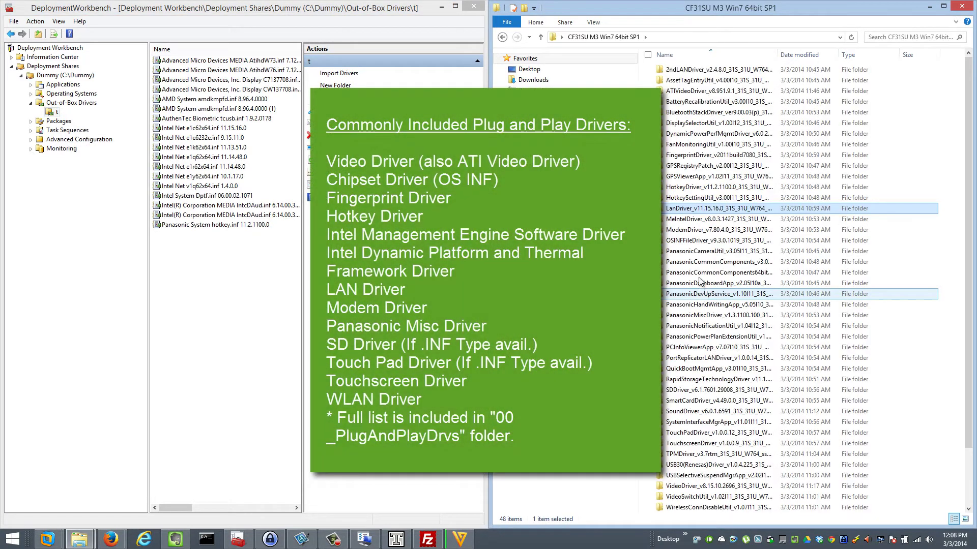
Step: Import the MeIntelDriver folder's drivers into t
double_click(717, 219)
click(697, 37)
key(ctrl+c)
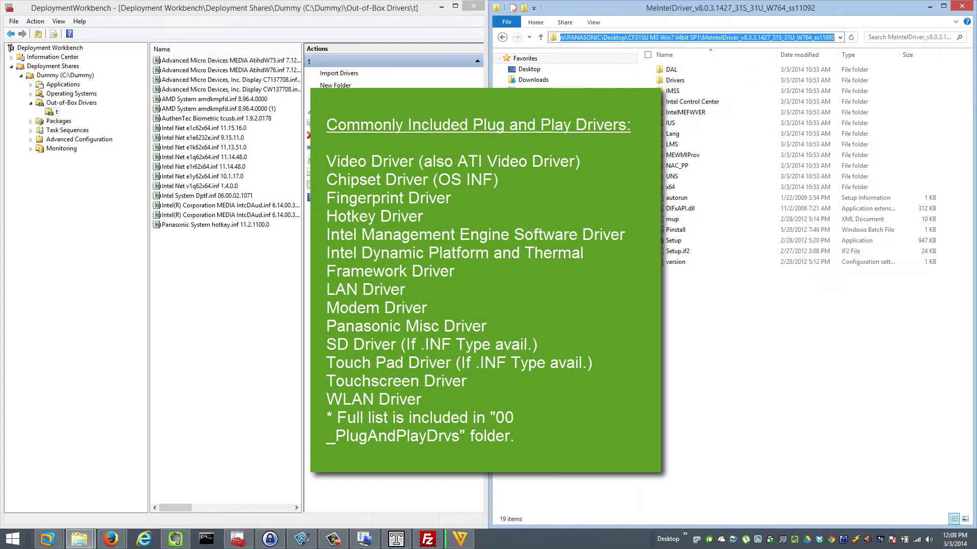
right_click(57, 111)
click(72, 117)
key(ctrl+v)
key(Return)
key(Return)
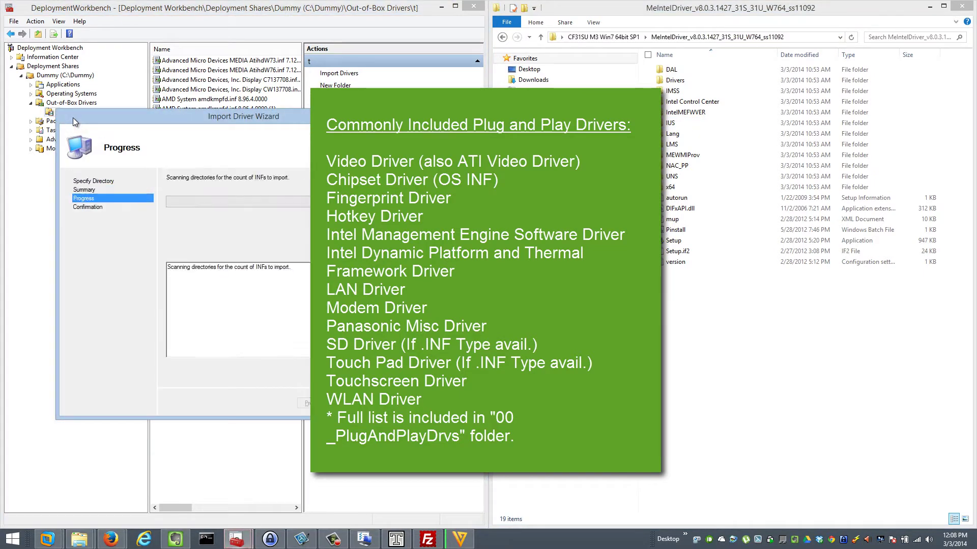
click(735, 310)
key(BackSpace)
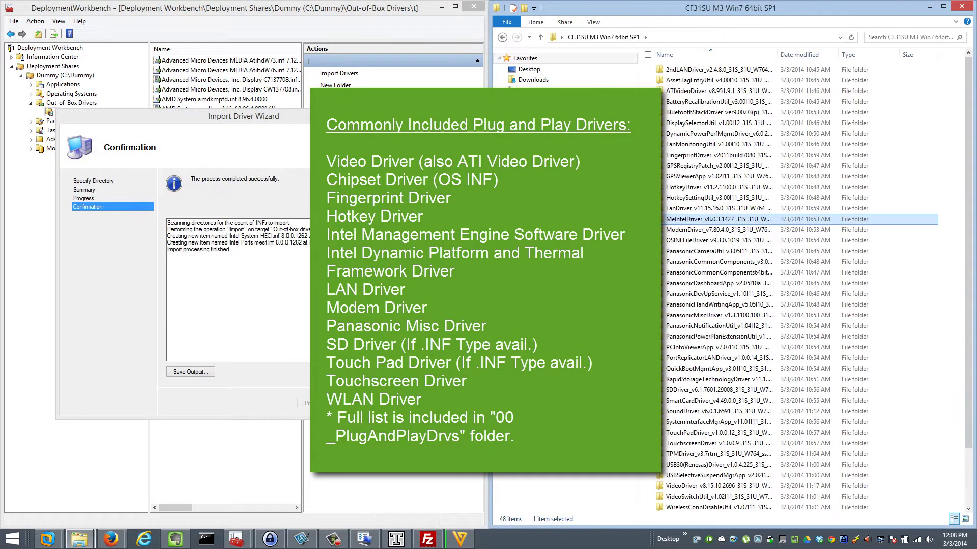
click(358, 403)
Step: Import the CXT modem driver from the ModemDriver folder into t
double_click(717, 229)
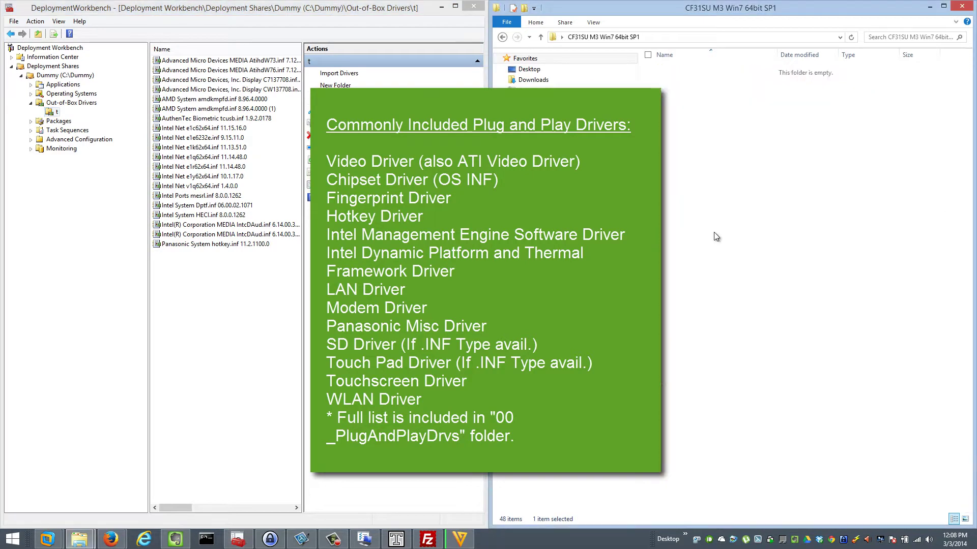
click(809, 37)
key(ctrl+c)
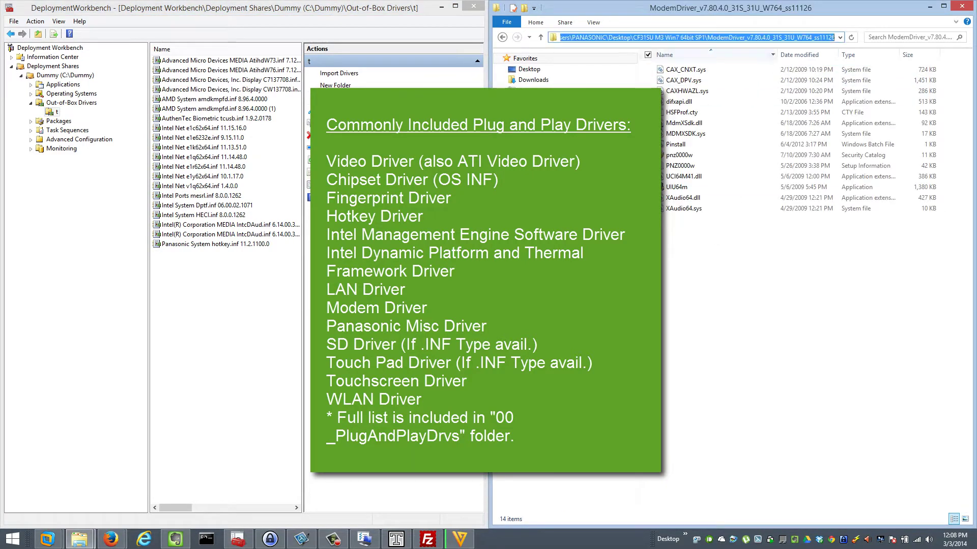
right_click(52, 112)
click(76, 122)
key(ctrl+v)
key(Return)
key(Return)
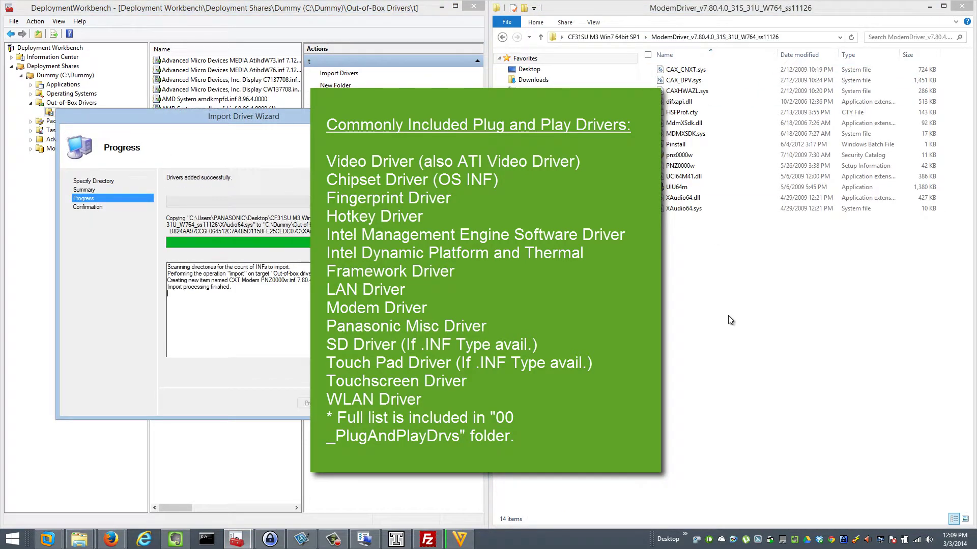
click(730, 312)
key(BackSpace)
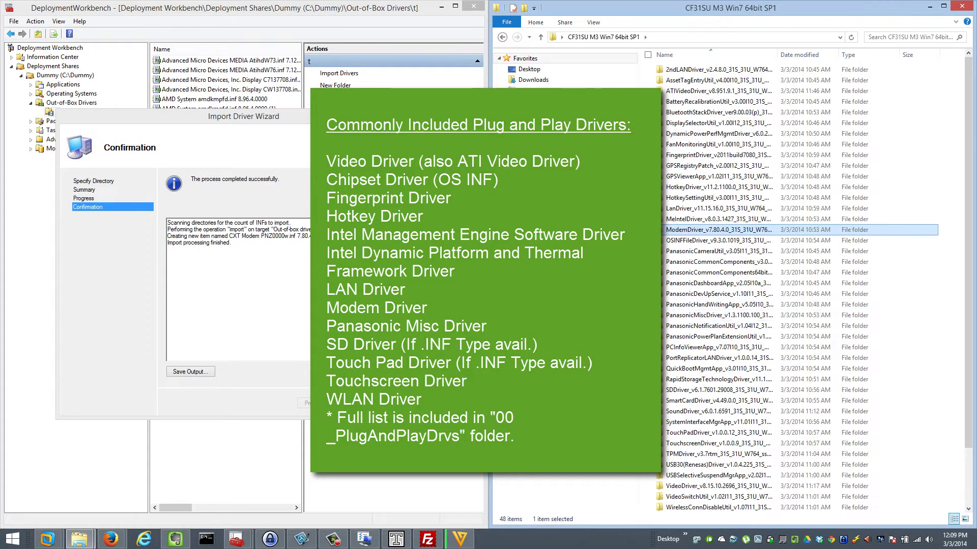
click(392, 403)
Step: Start importing the OSINFFileDriver folder's drivers into t
double_click(718, 240)
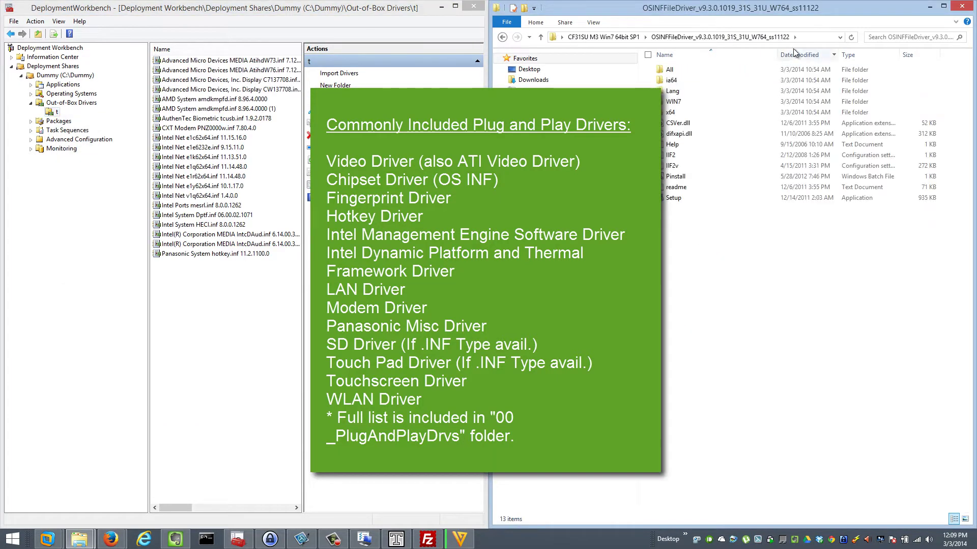
click(809, 38)
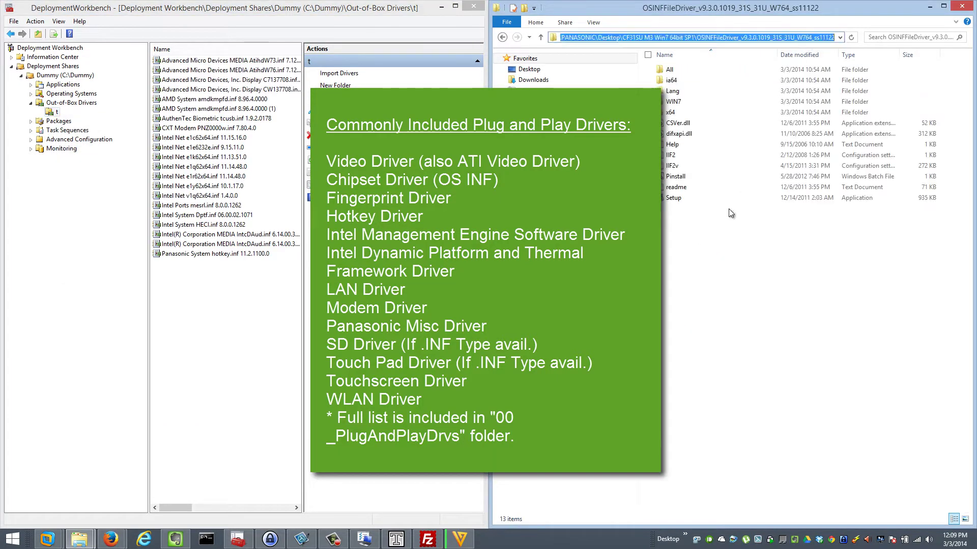
right_click(58, 112)
click(71, 115)
text(C:\Users\PANASONIC\Desktop\CF31SU M3 Win7 64bit SP1\OSINFFileDriver_v9.3.0.1019_31S_31U_W764_ss11122)
key(Return)
key(Return)
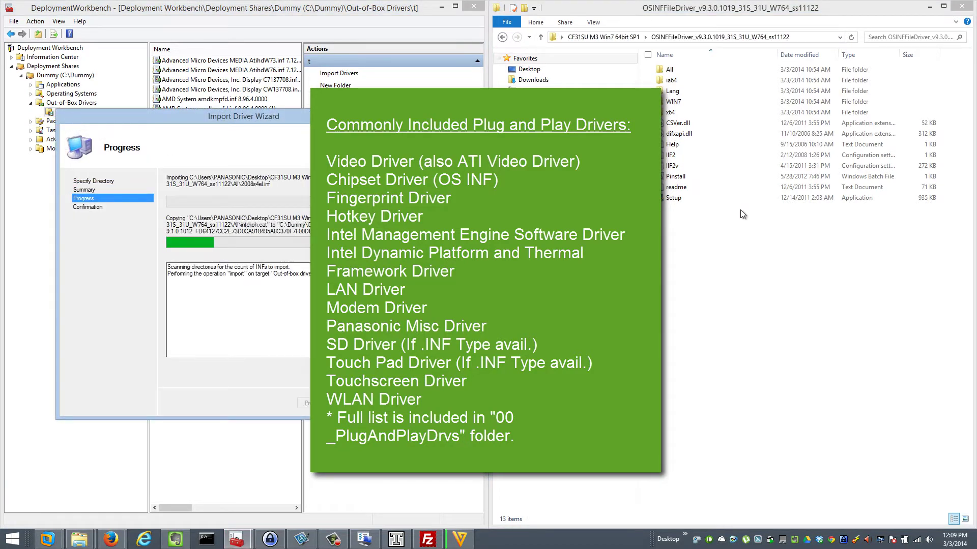
click(767, 245)
key(BackSpace)
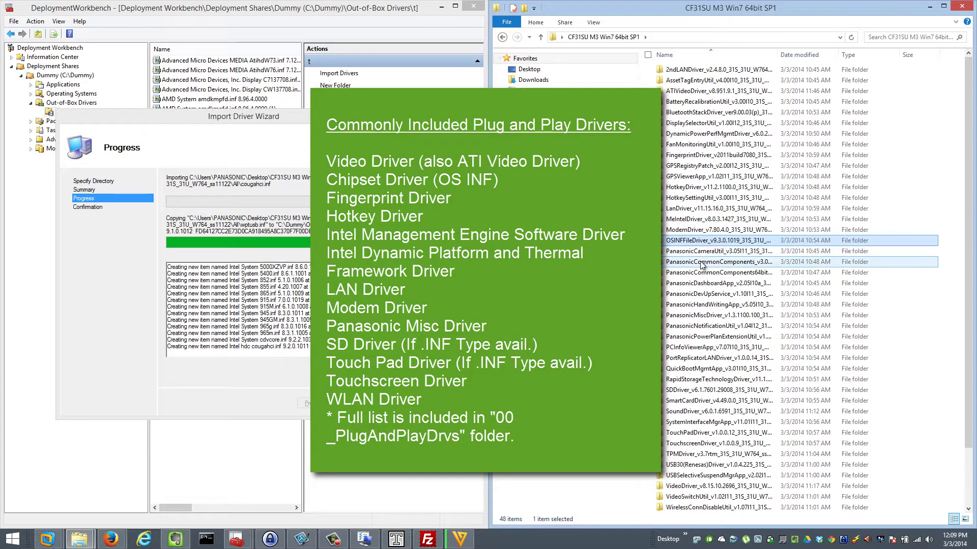
Step: Delete the PanasonicHandWritingApp folder and copy the PanasonicMiscDriver folder path
click(690, 308)
key(Delete)
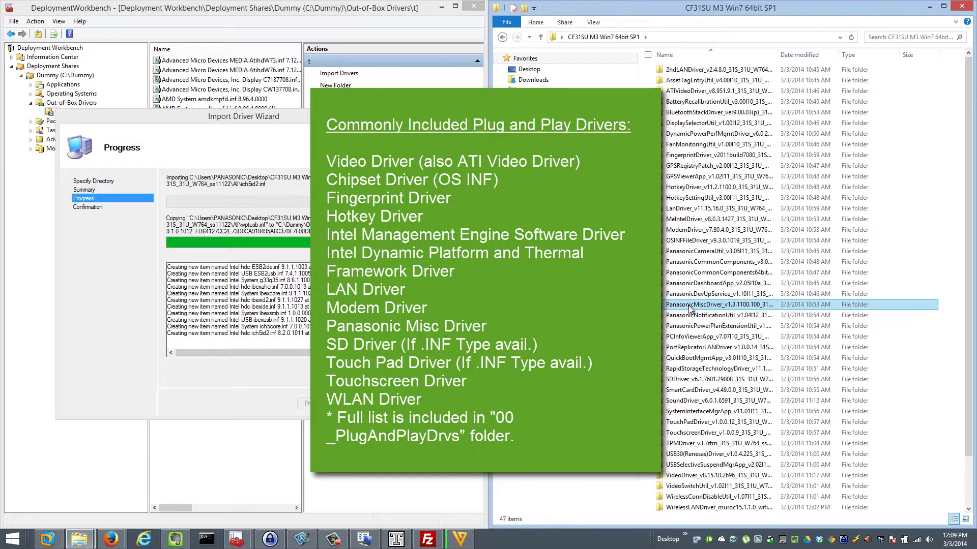
double_click(690, 305)
click(831, 38)
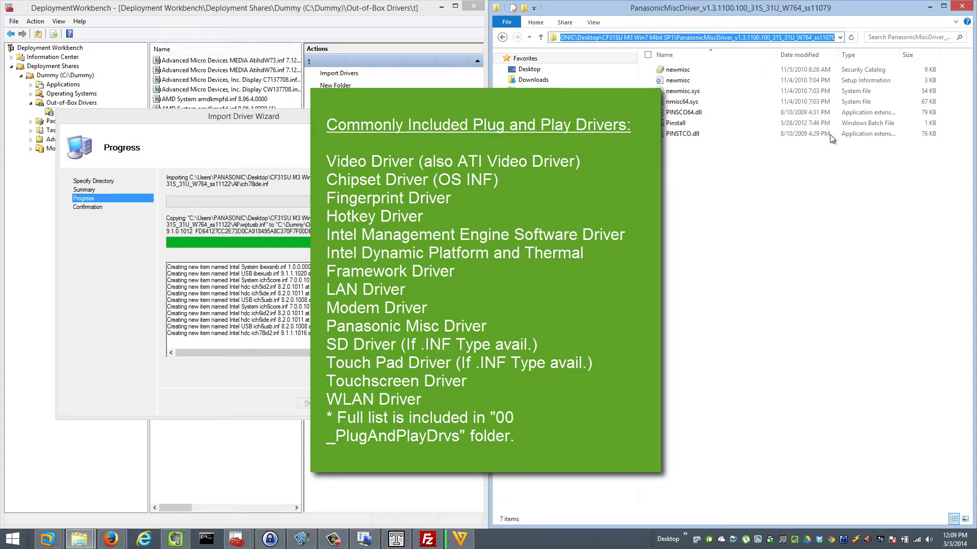
Step: Close the completed OS INF import wizard, leaving cougahci.inf and PantAHCI.inf listed in t
click(503, 38)
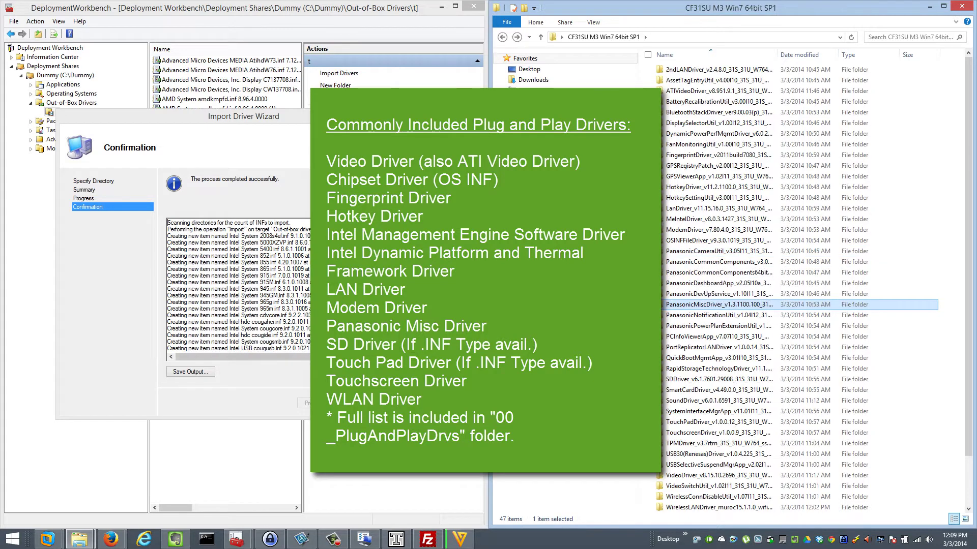
click(400, 403)
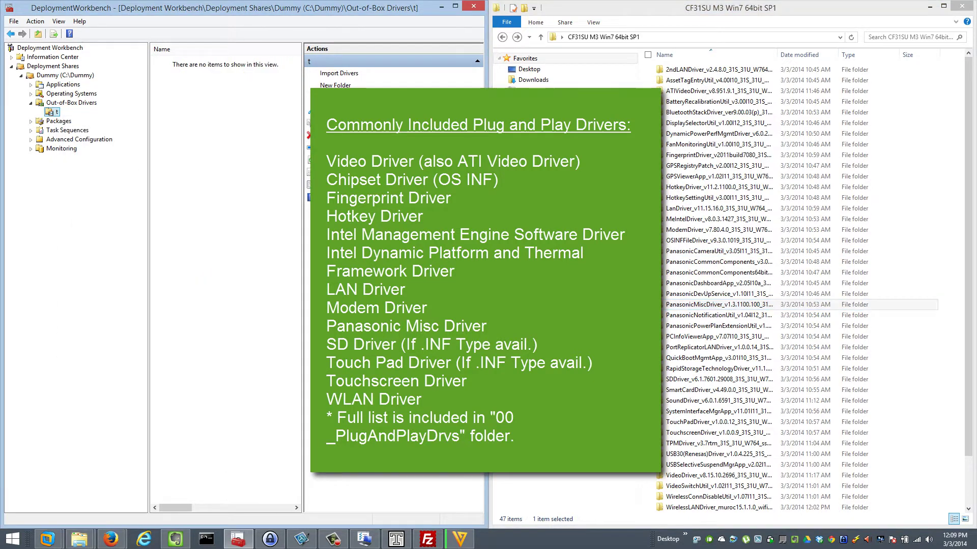
Step: Import the PanasonicMiscDriver folder's drivers into the t driver folder
right_click(56, 111)
click(65, 122)
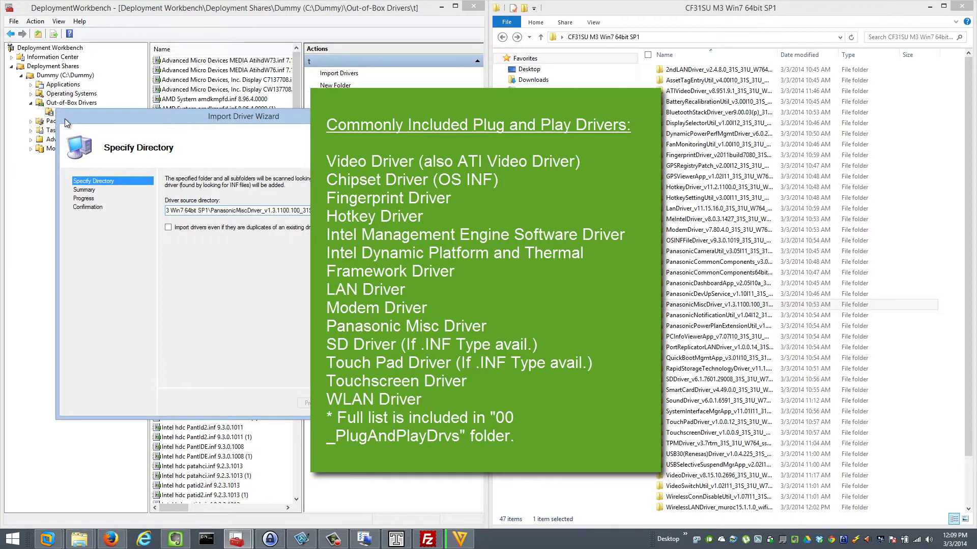
key(Return)
key(Return)
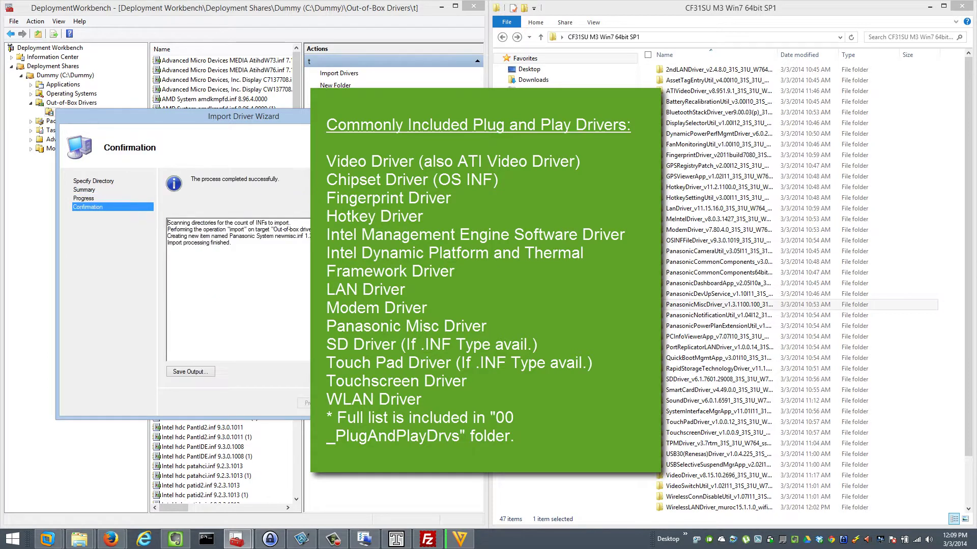
key(Return)
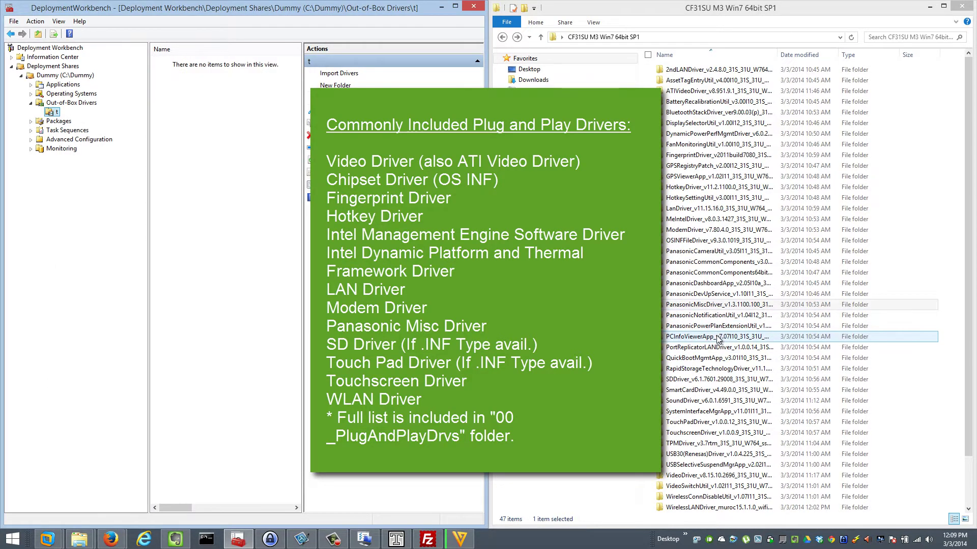
Step: Import the SD card reader drivers from SDDriver's DriverBin_64bit folder into t
click(718, 336)
click(717, 347)
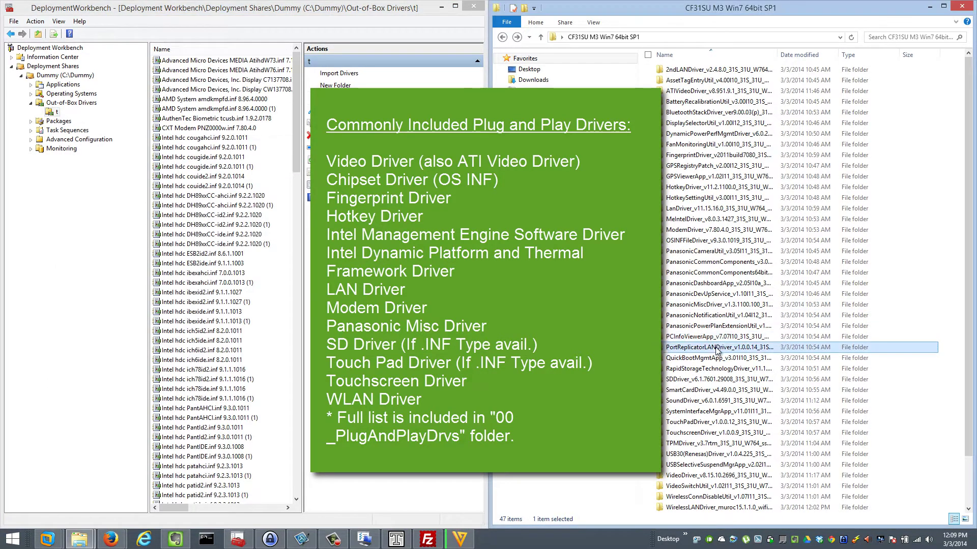
click(714, 358)
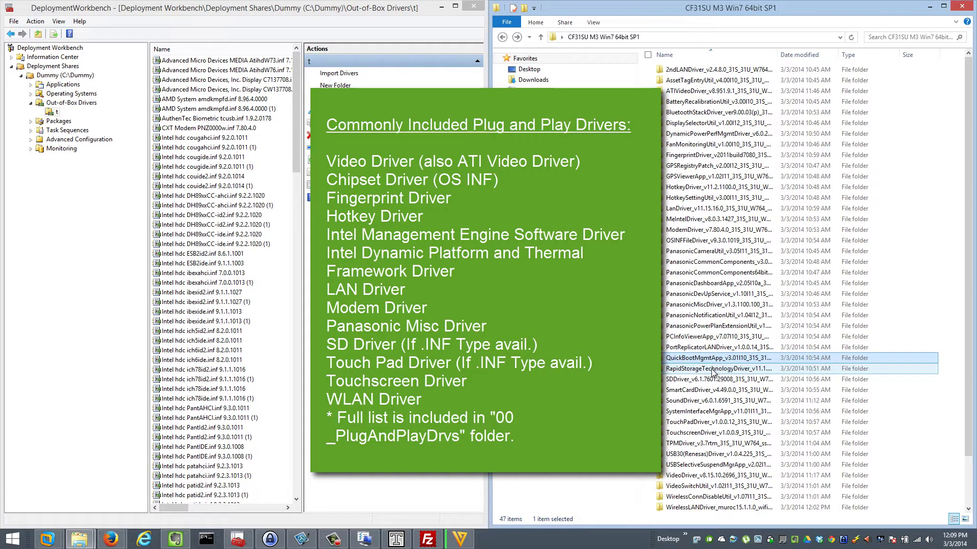
click(712, 370)
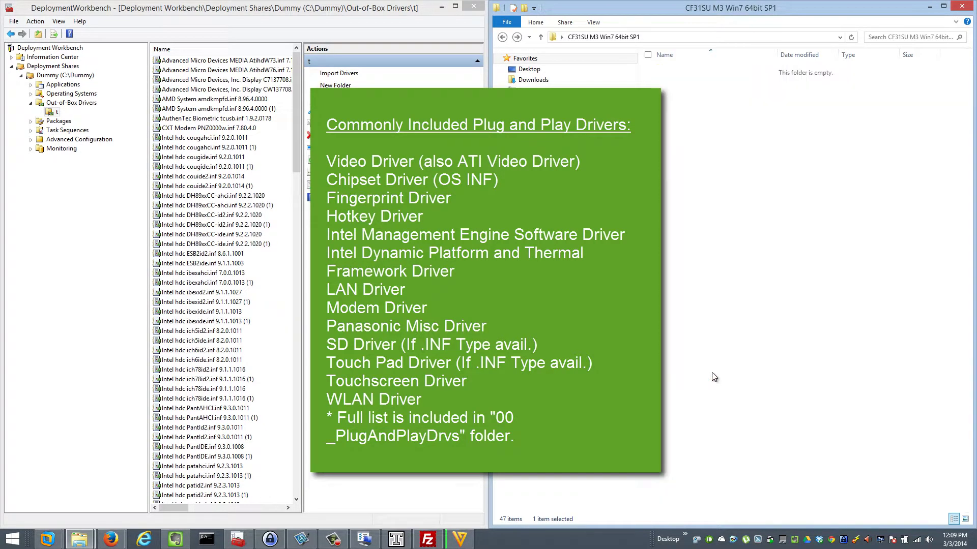
click(505, 41)
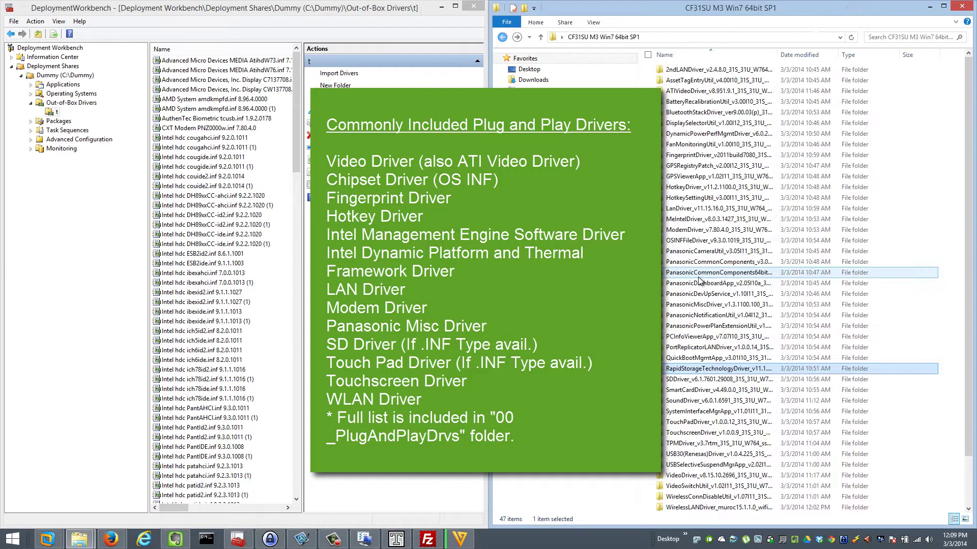
double_click(712, 395)
double_click(684, 90)
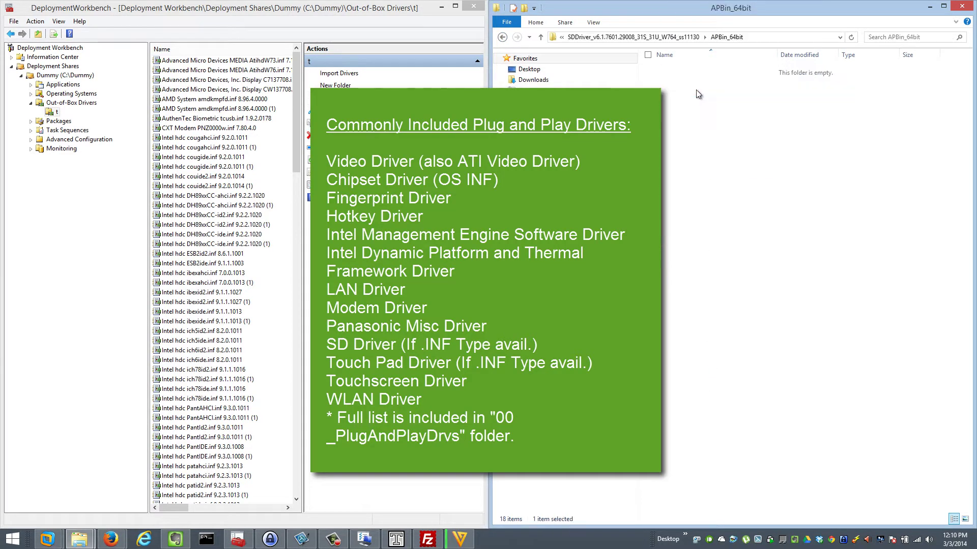
click(631, 36)
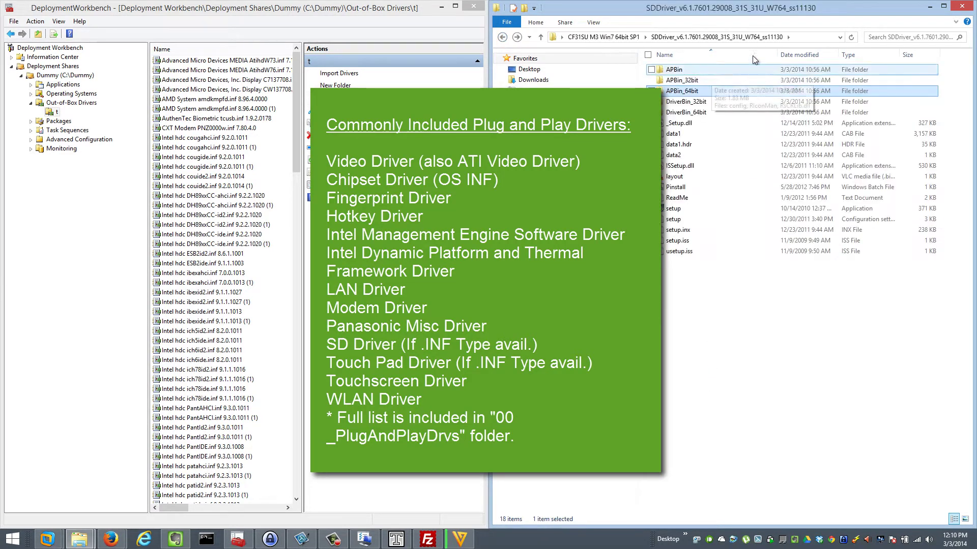
double_click(684, 94)
click(785, 36)
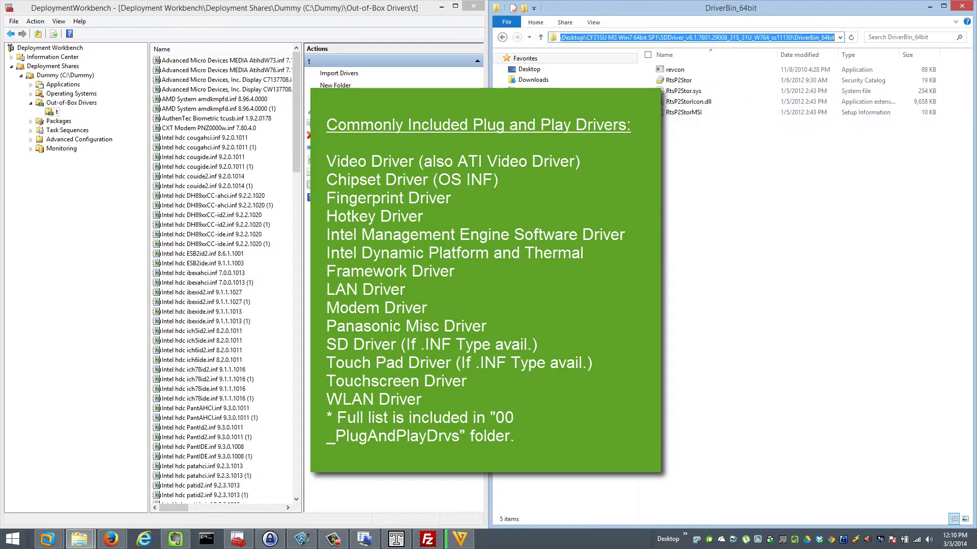
click(64, 117)
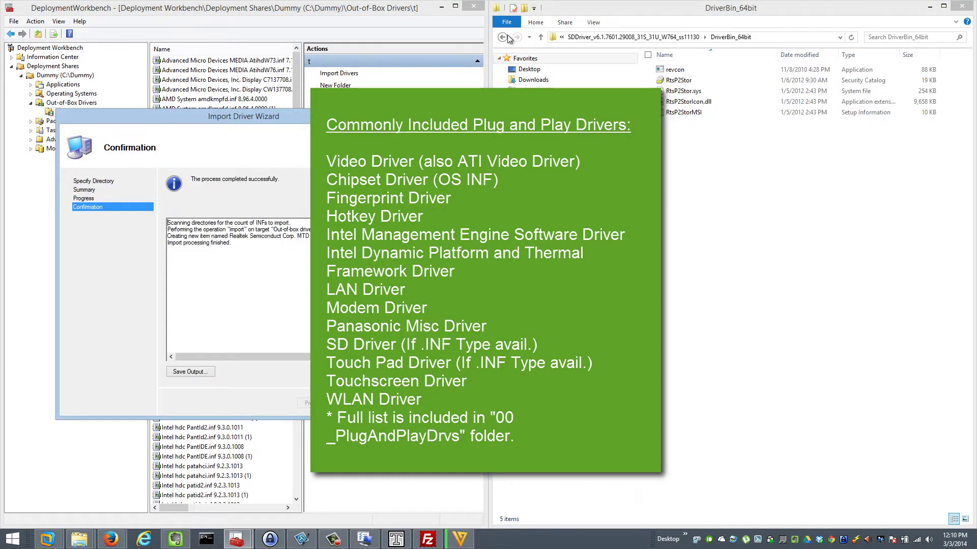
click(507, 38)
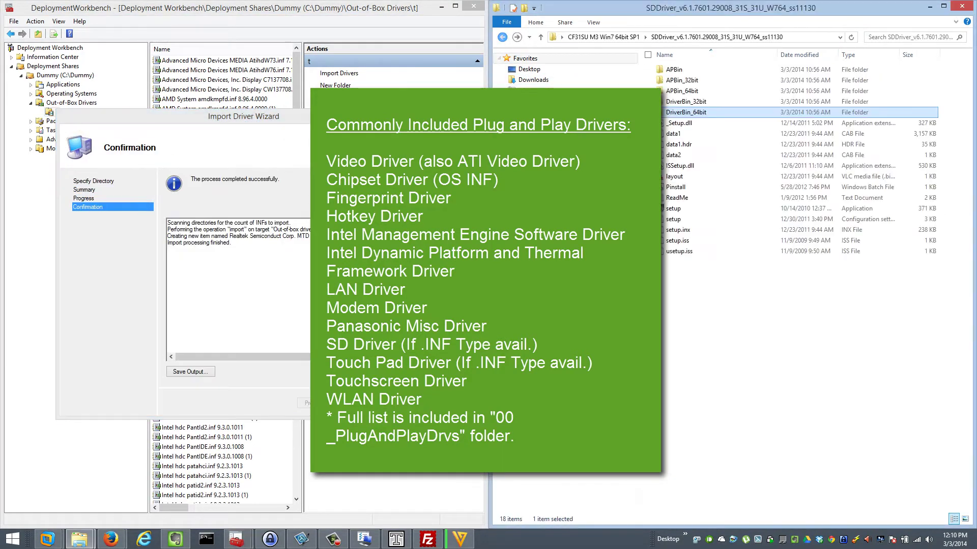
click(406, 403)
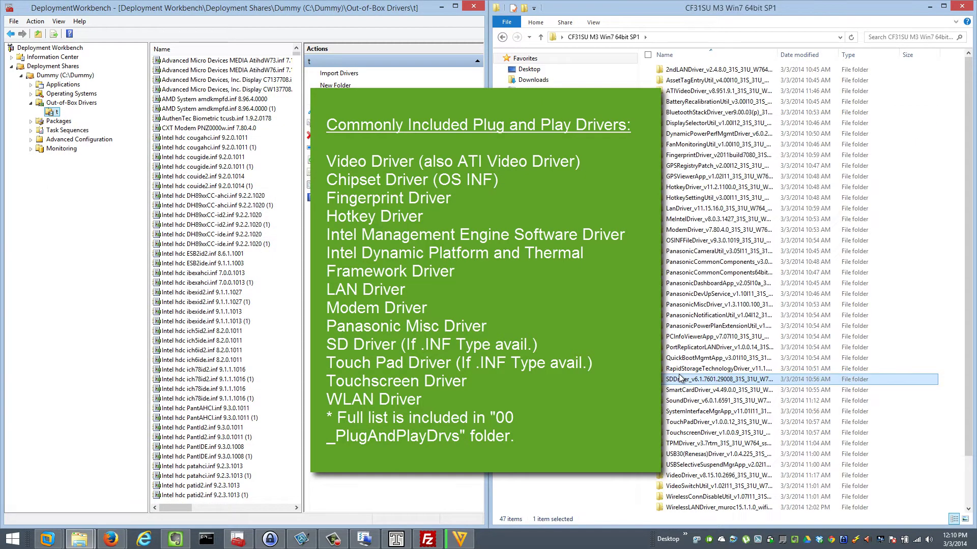
Step: Import the SoundDriver folder's Realtek HDX audio drivers into t
double_click(695, 394)
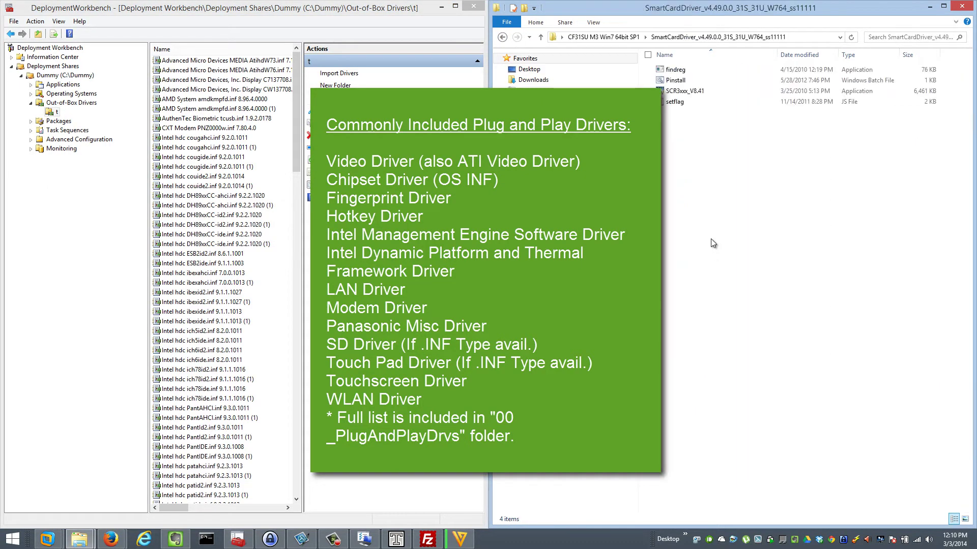
key(BackSpace)
double_click(716, 405)
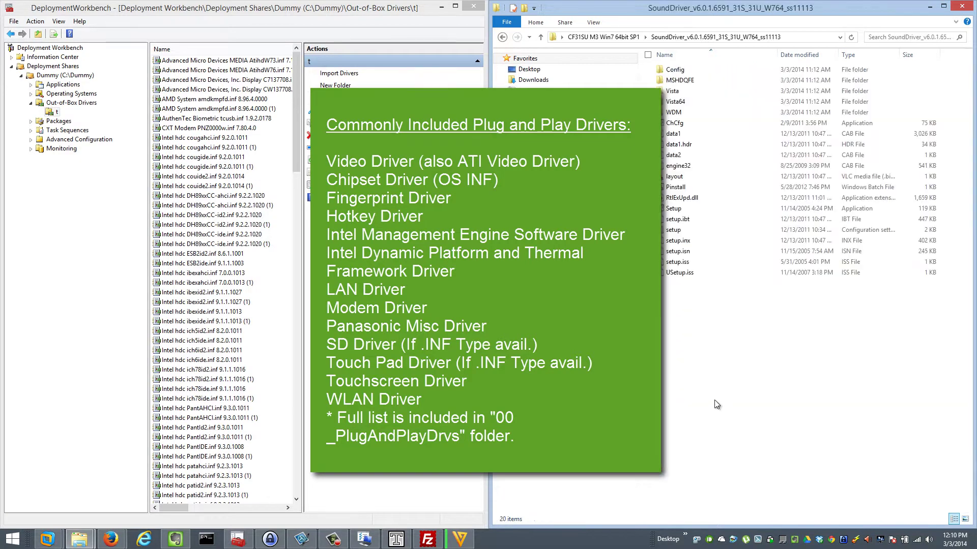
click(801, 35)
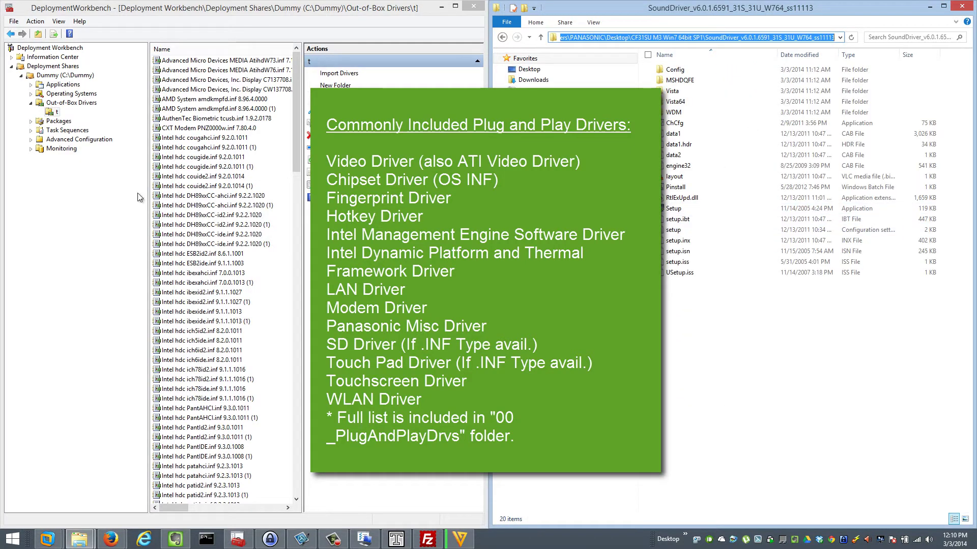
right_click(57, 113)
click(62, 115)
key(Return)
key(Return)
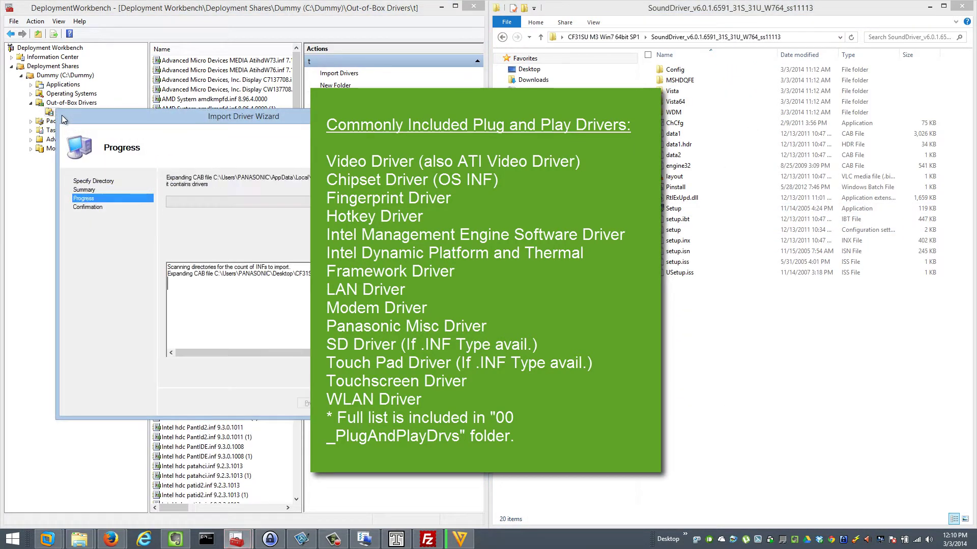
key(BackSpace)
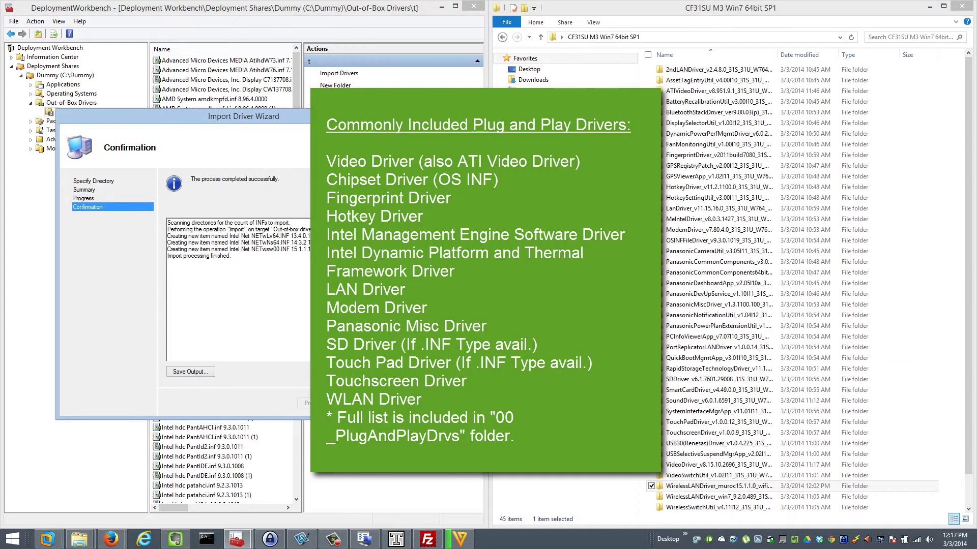
key(Return)
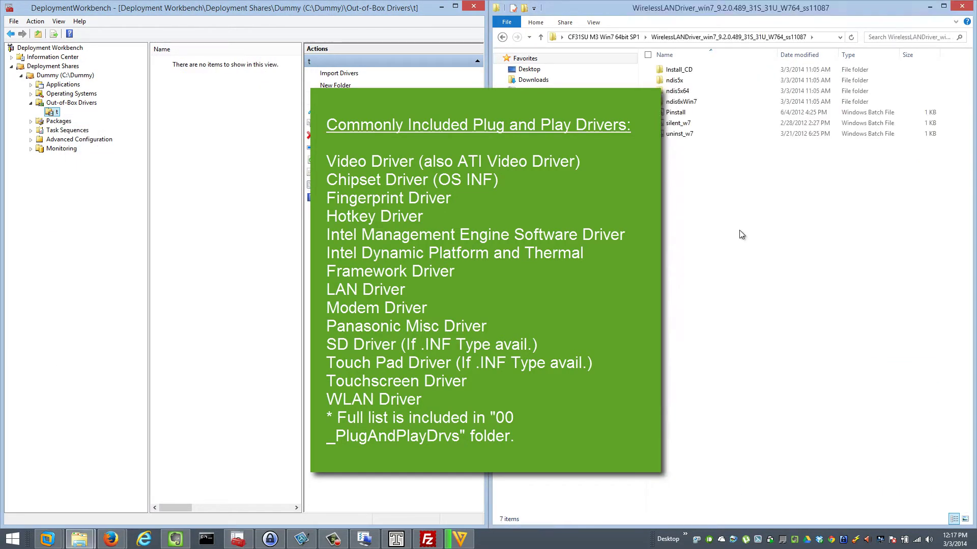
Step: Import the WirelessLANDriver drivers into t, skipping the duplicate Intel Net INFs
drag(294, 101, 310, 77)
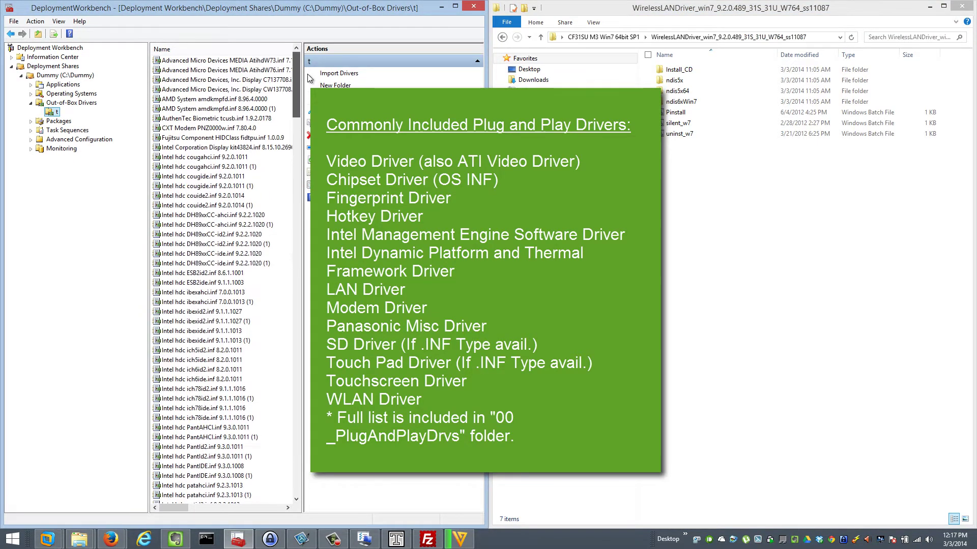
right_click(58, 113)
click(81, 118)
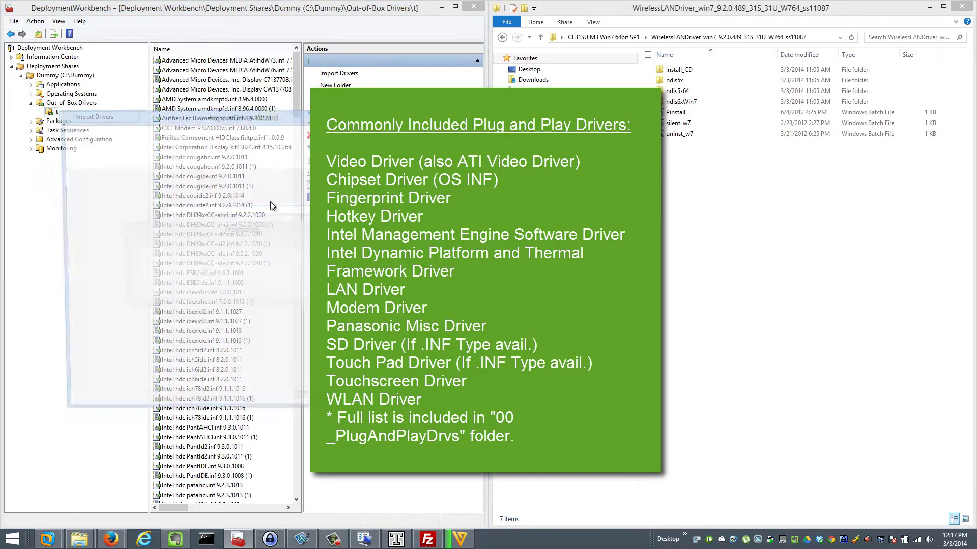
key(Return)
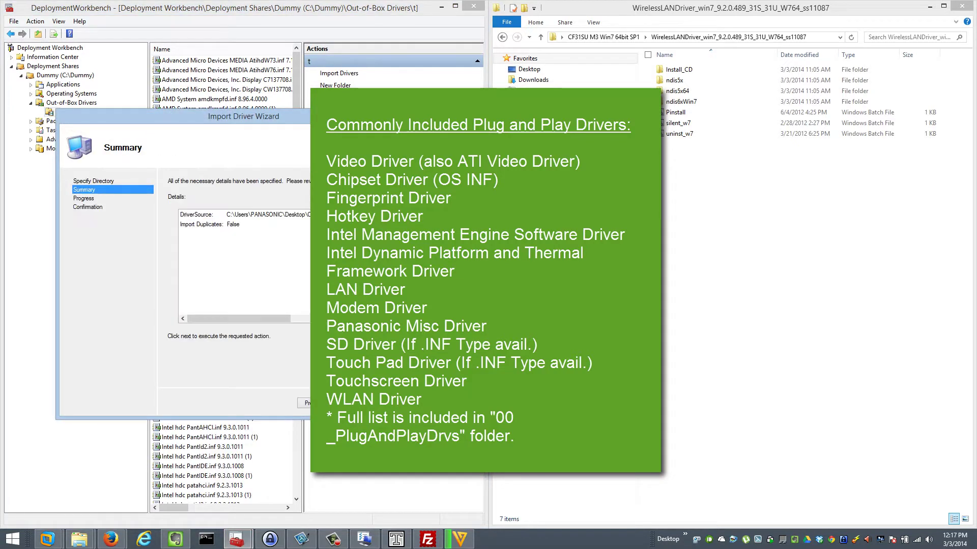
key(Return)
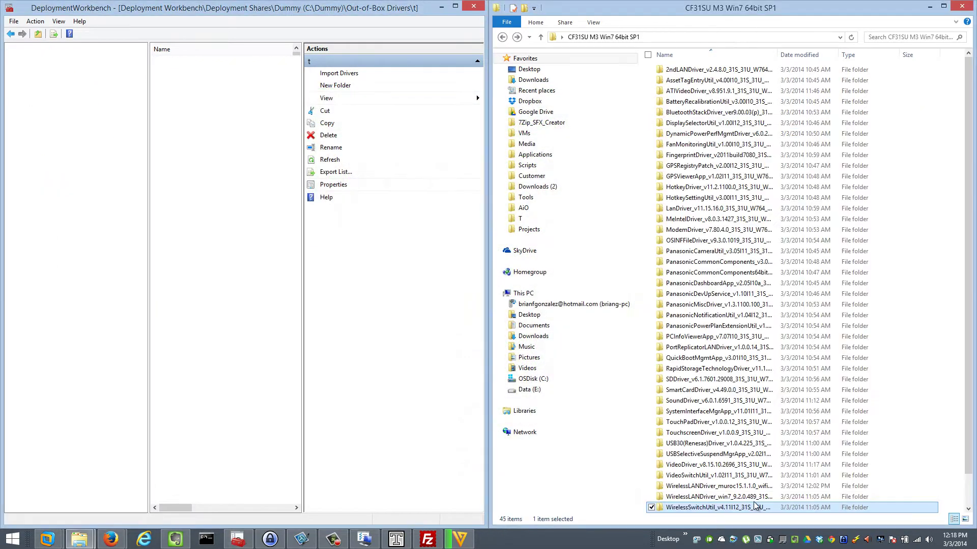
scroll(740, 458, down, 2)
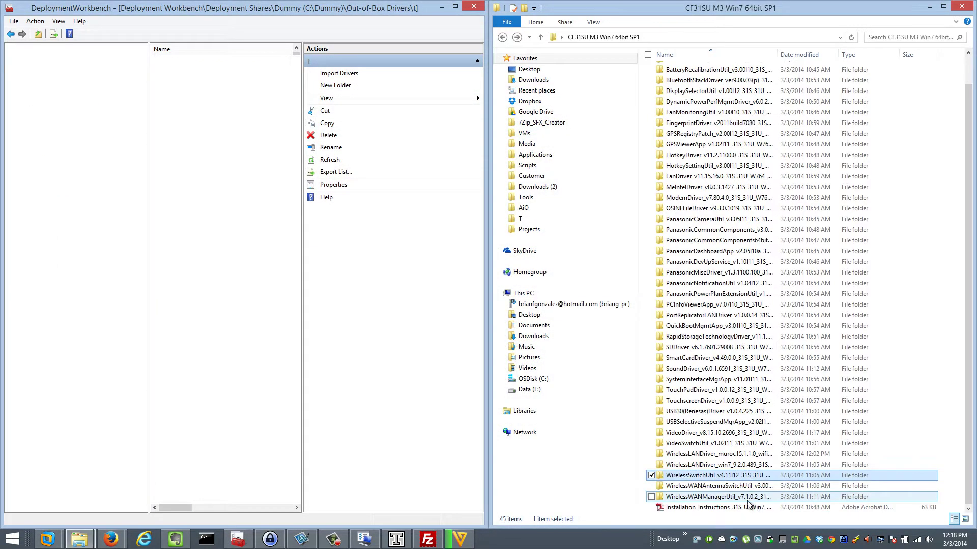
Step: Delete the x86 AMD, Atheros, Intel System 852–915M and Realtek HDA audio drivers from t
click(739, 488)
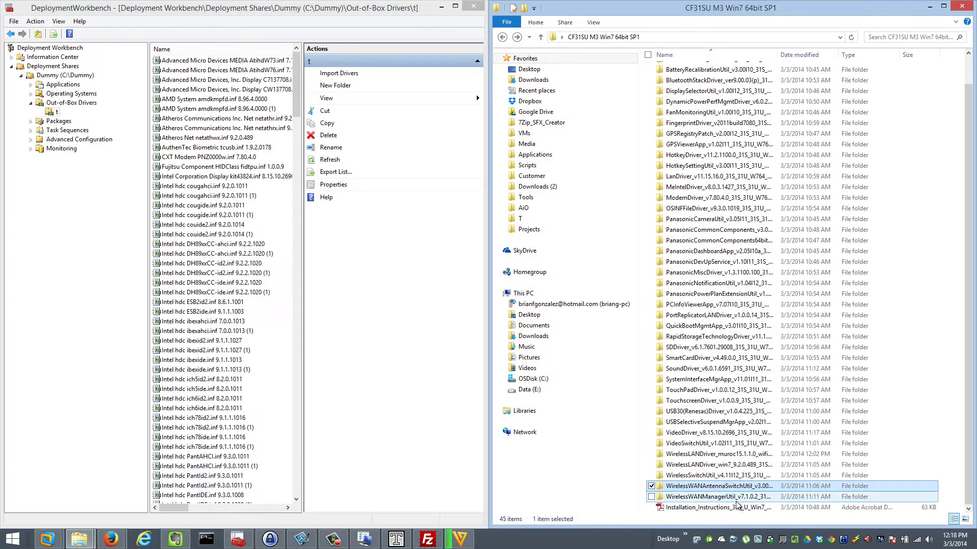
click(737, 475)
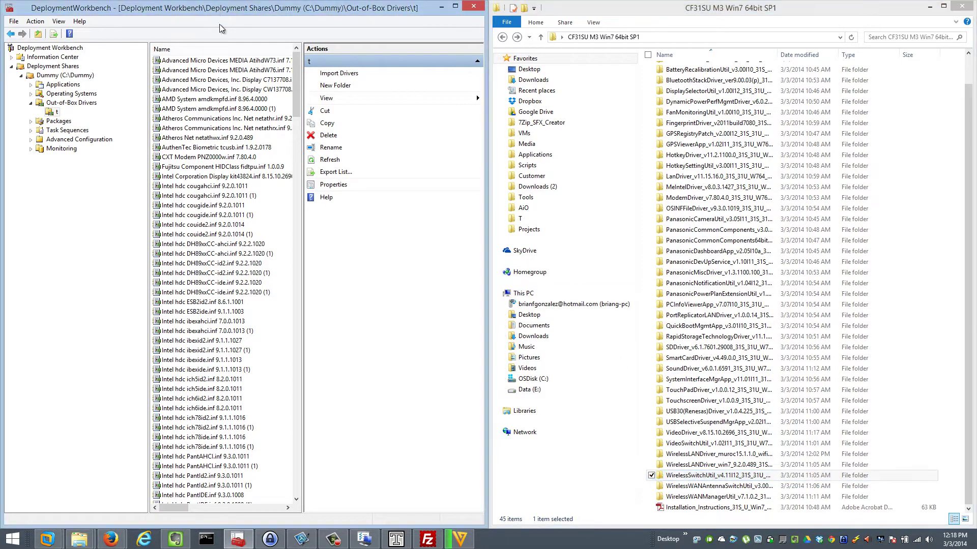
double_click(219, 7)
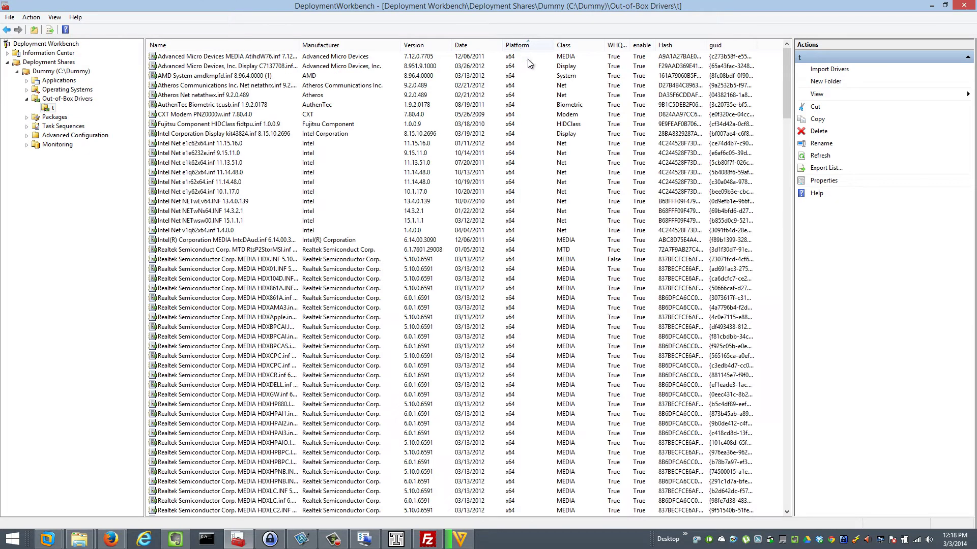
drag(787, 104, 788, 386)
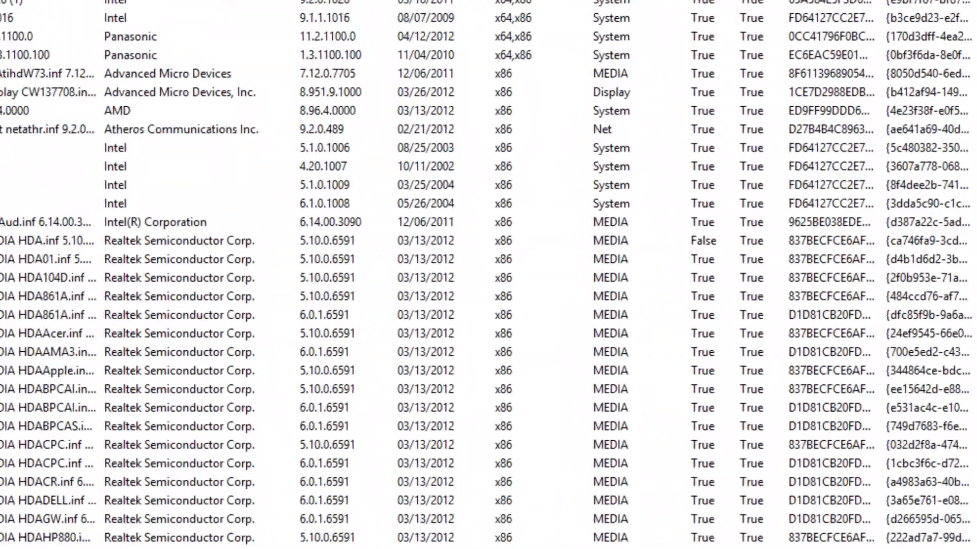
click(461, 73)
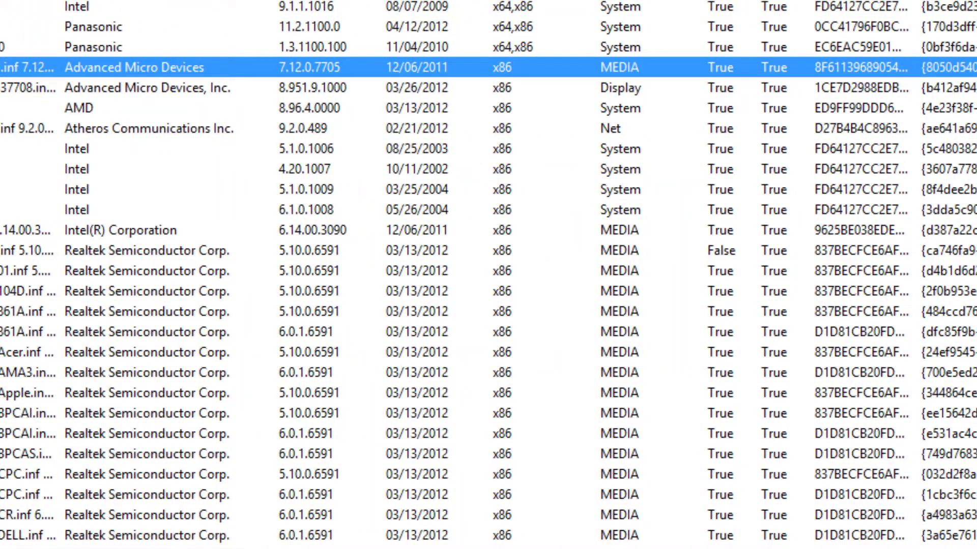
scroll(488, 275, down, 15)
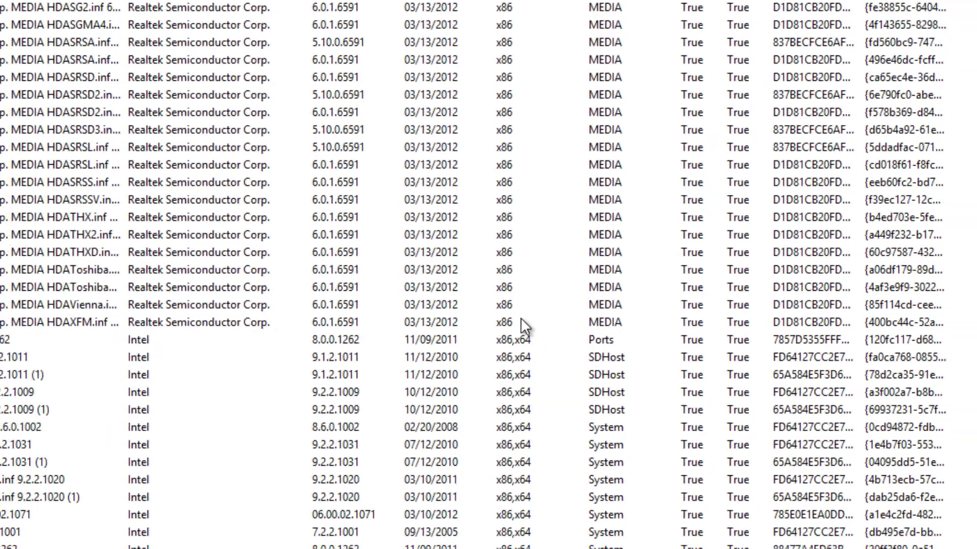
shift+click(521, 302)
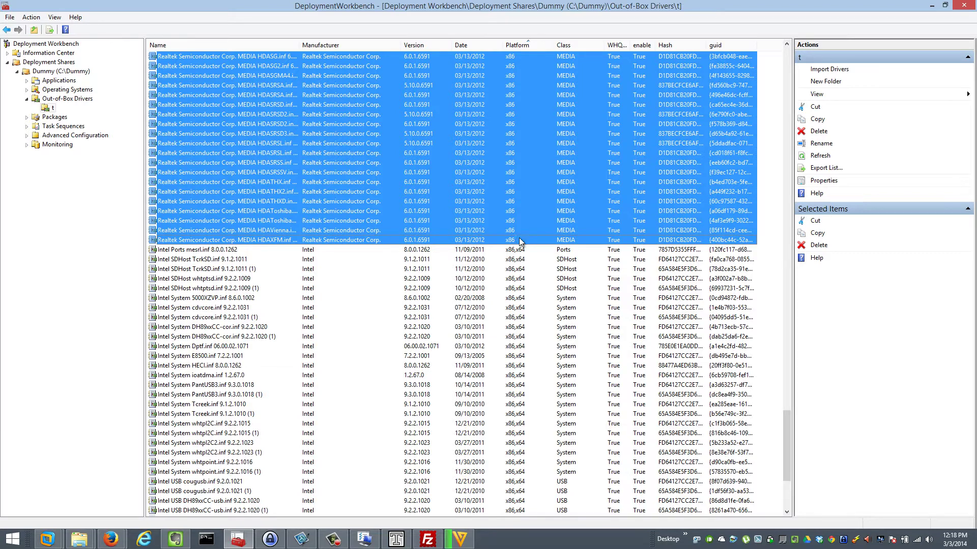
key(Delete)
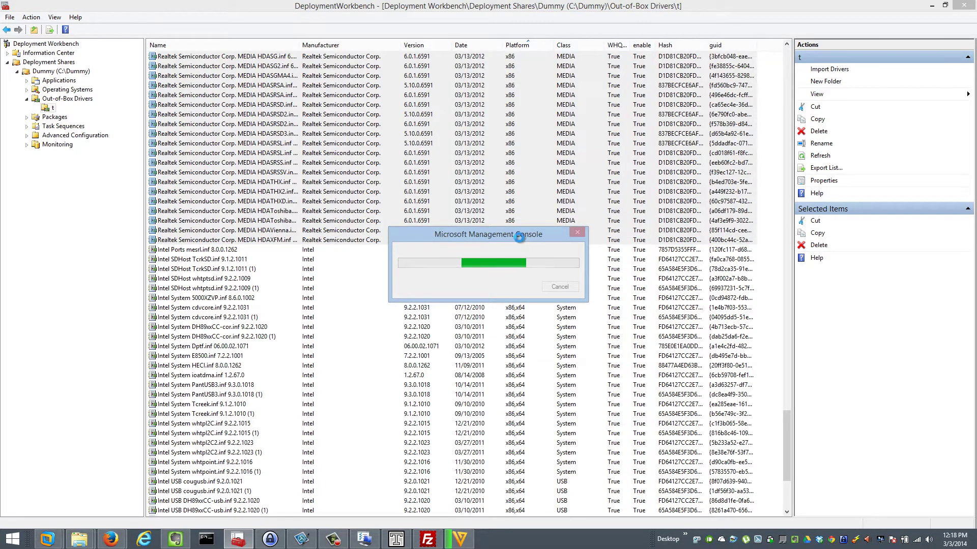
click(608, 403)
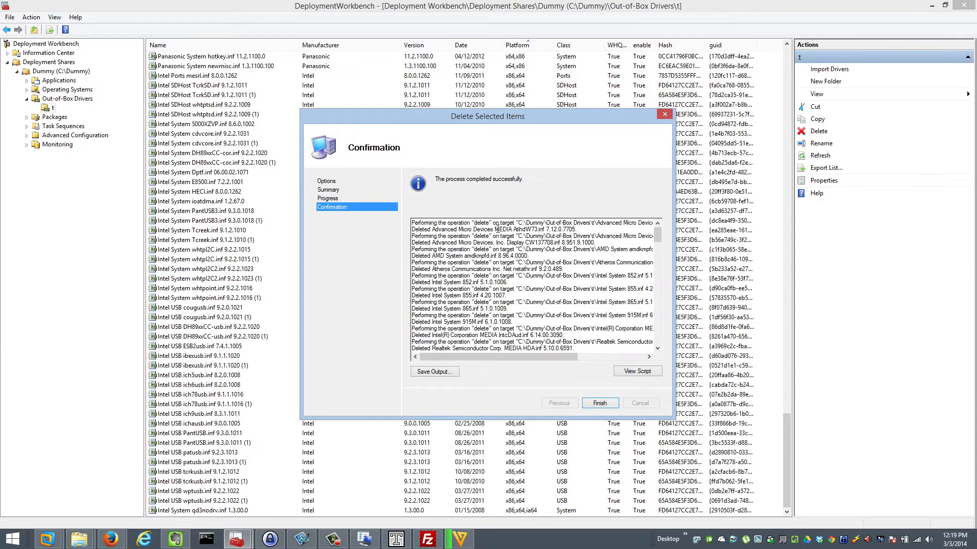
click(592, 402)
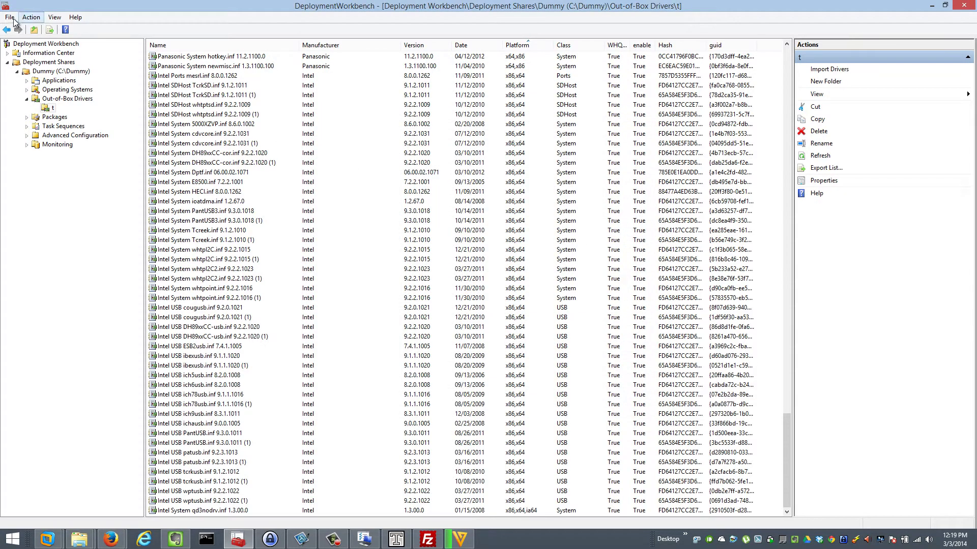
Step: Exit Deployment Workbench and create a 00_PlugAndPlayDrivers folder in CF31SU M3 Win7 64bit SP1
click(28, 45)
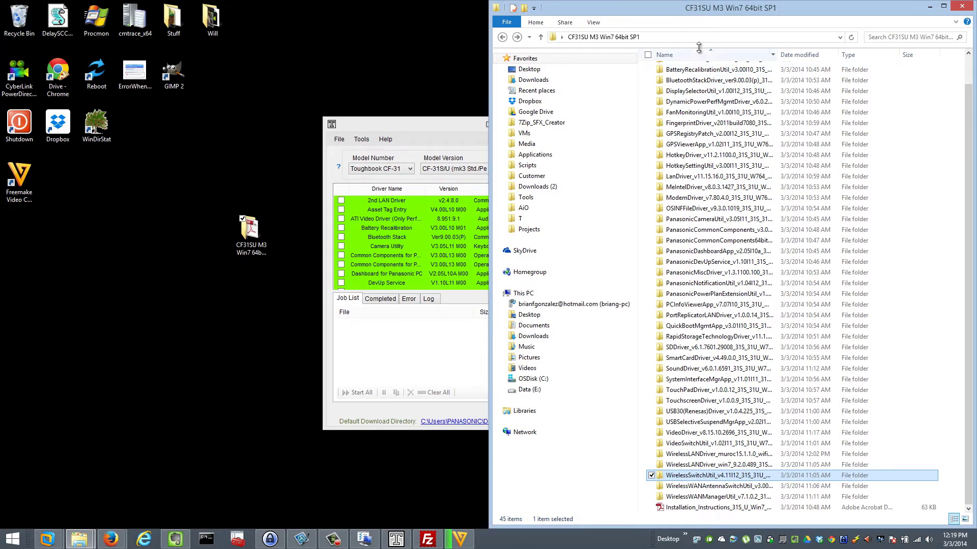
scroll(969, 152, up, 1)
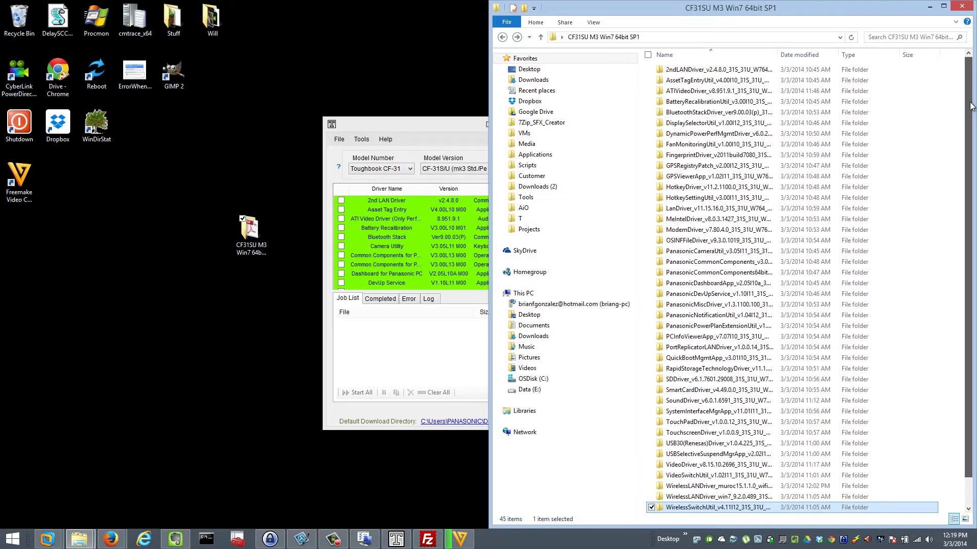
right_click(930, 166)
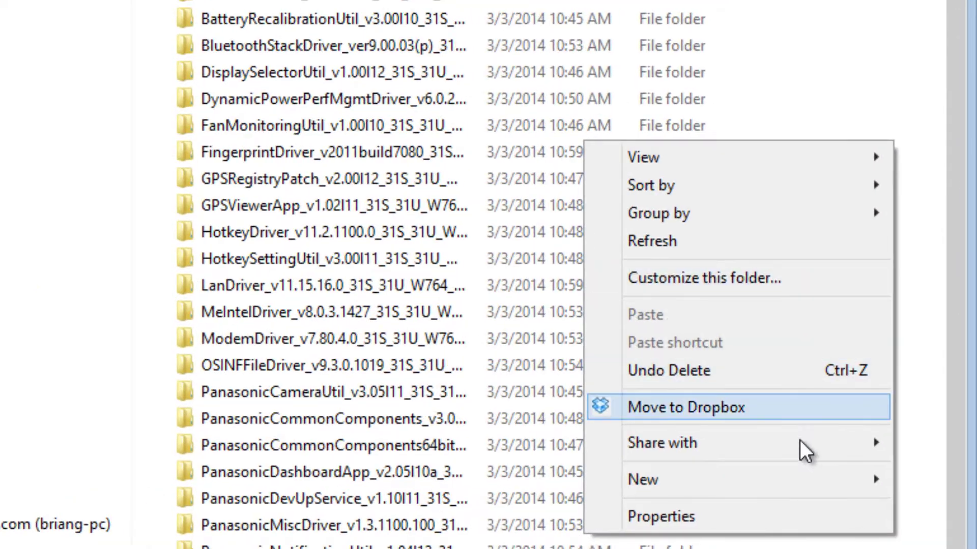
mouse_move(890, 300)
click(554, 483)
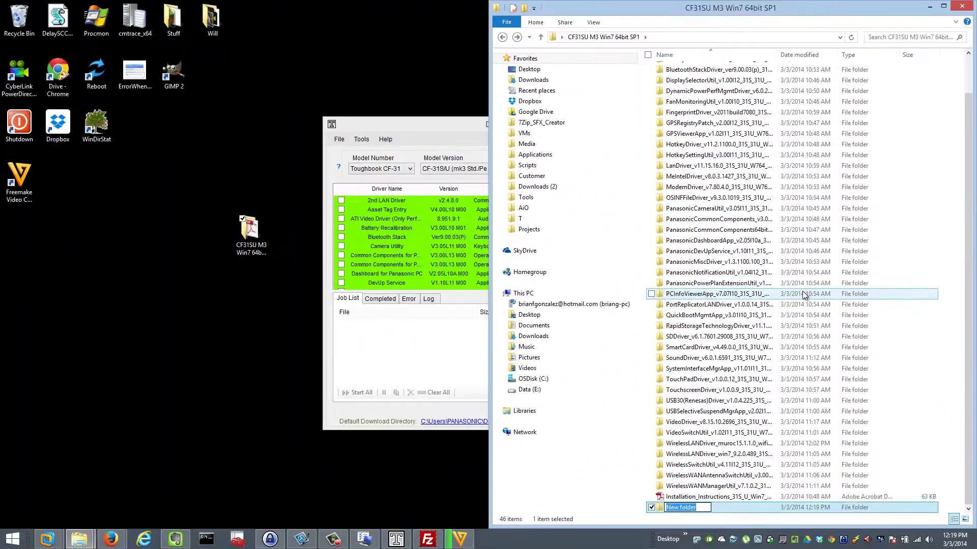
text(00_PlugAndPlayDrivers)
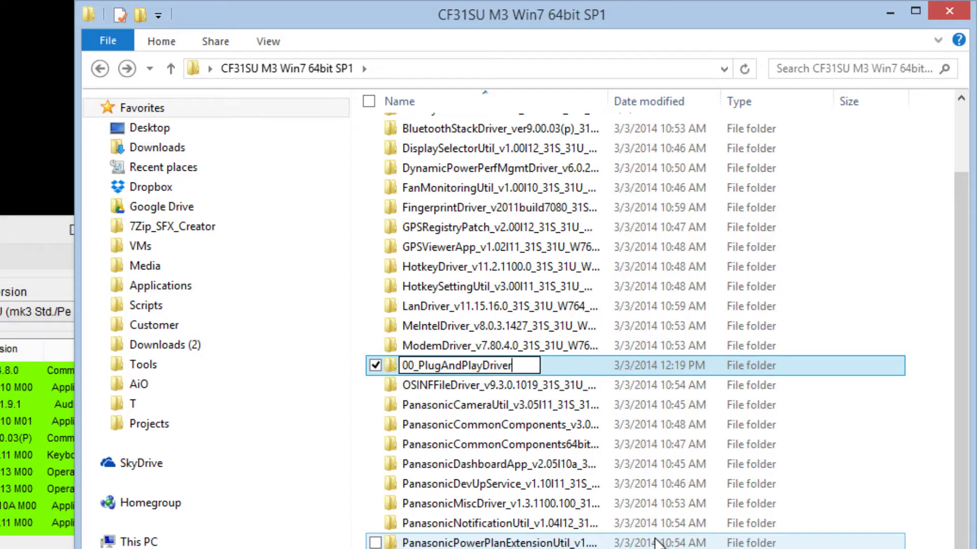
key(Return)
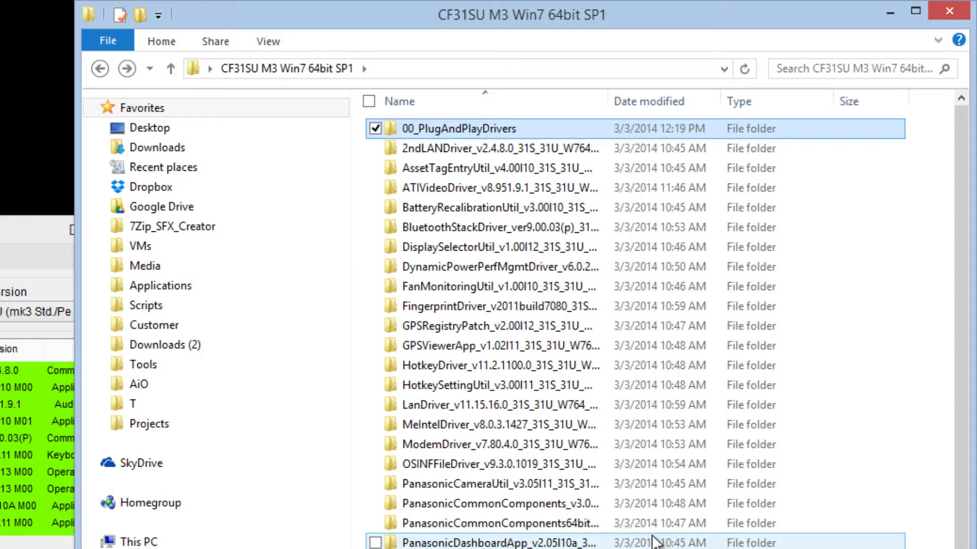
Step: Select the ATIVideo, DynamicPowerPerfMgmt, Fingerprint, Hotkey, Lan, MeIntel, Modem and OSINFFile driver folders
click(521, 187)
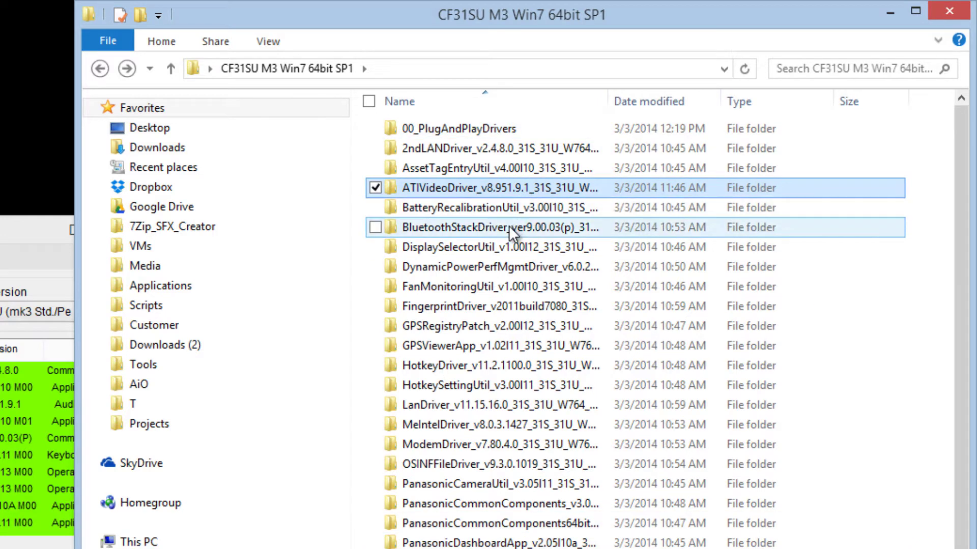
ctrl+click(502, 262)
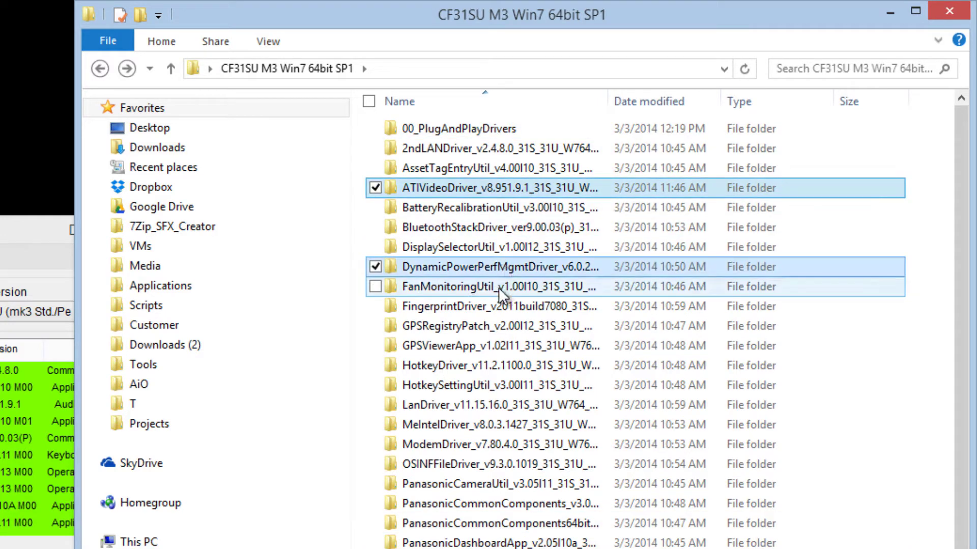
ctrl+click(498, 304)
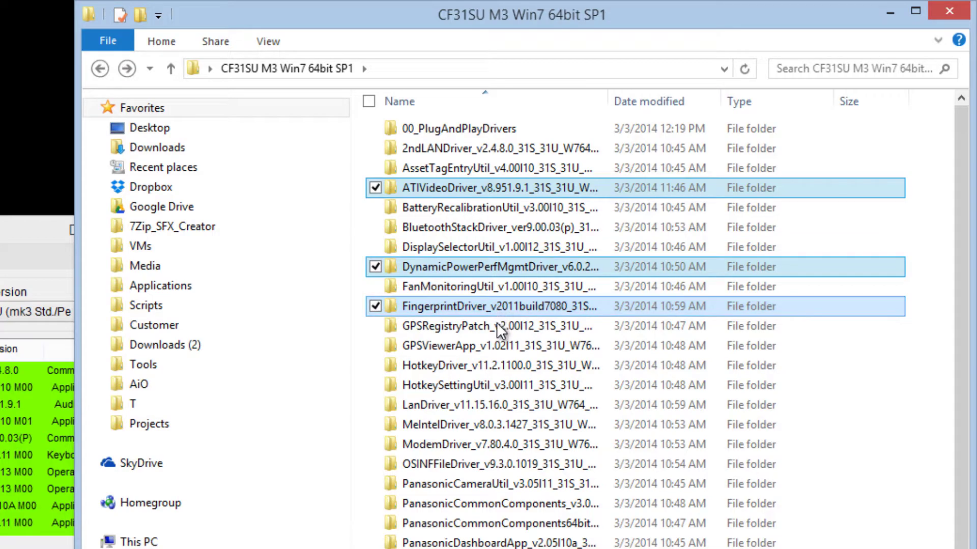
ctrl+click(482, 366)
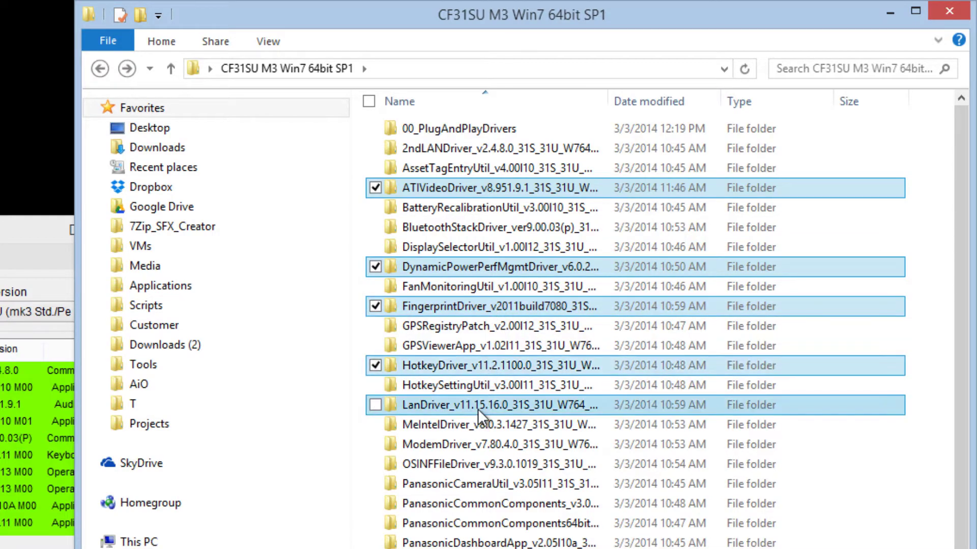
ctrl+click(478, 409)
ctrl+click(478, 425)
ctrl+click(481, 444)
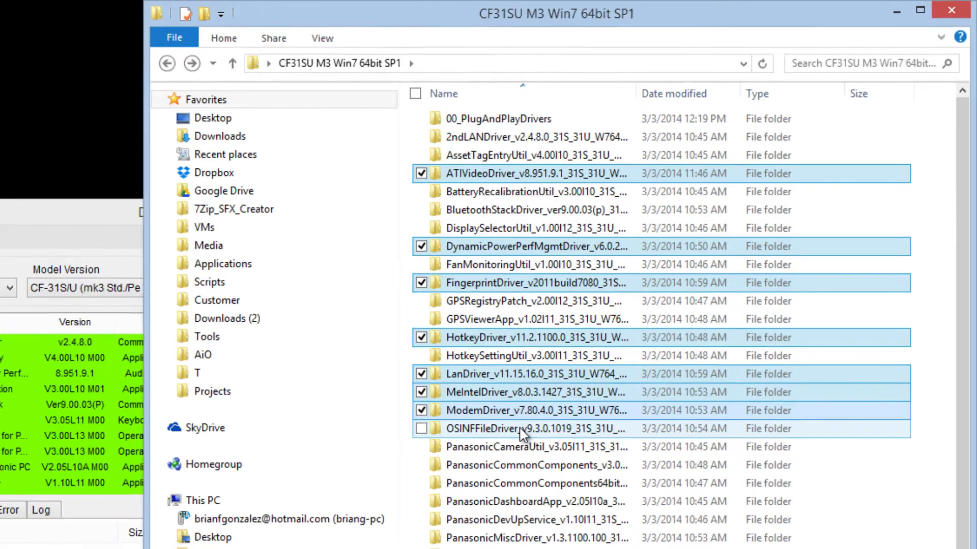
ctrl+click(523, 435)
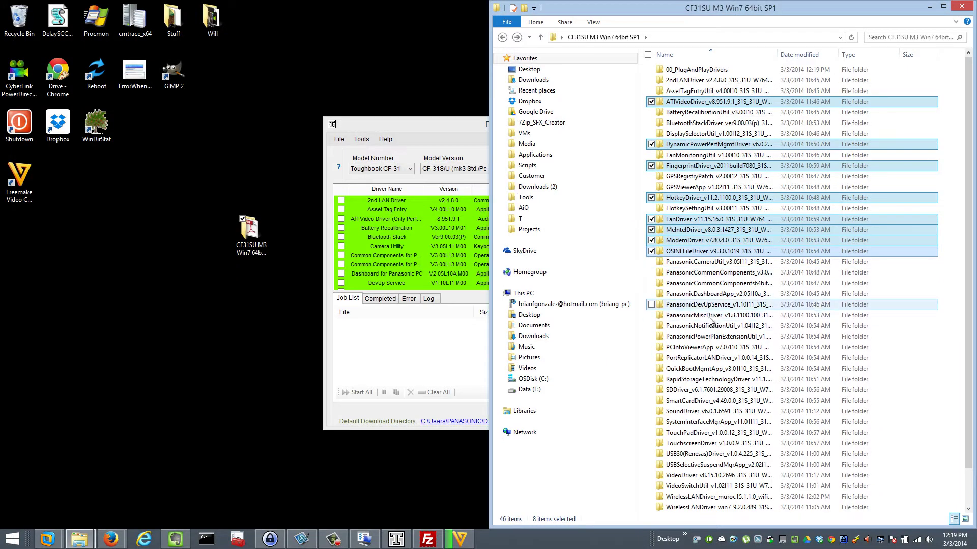
Step: Add PanasonicMisc, SD, Sound, Touchscreen, Video and both WirelessLAN folders, then recycle all 15
ctrl+click(709, 316)
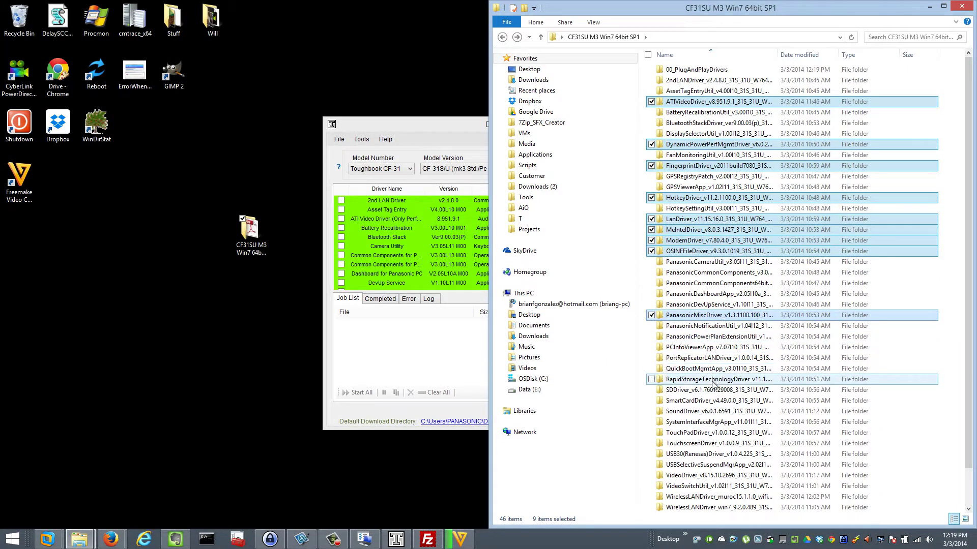
ctrl+click(714, 380)
ctrl+click(713, 380)
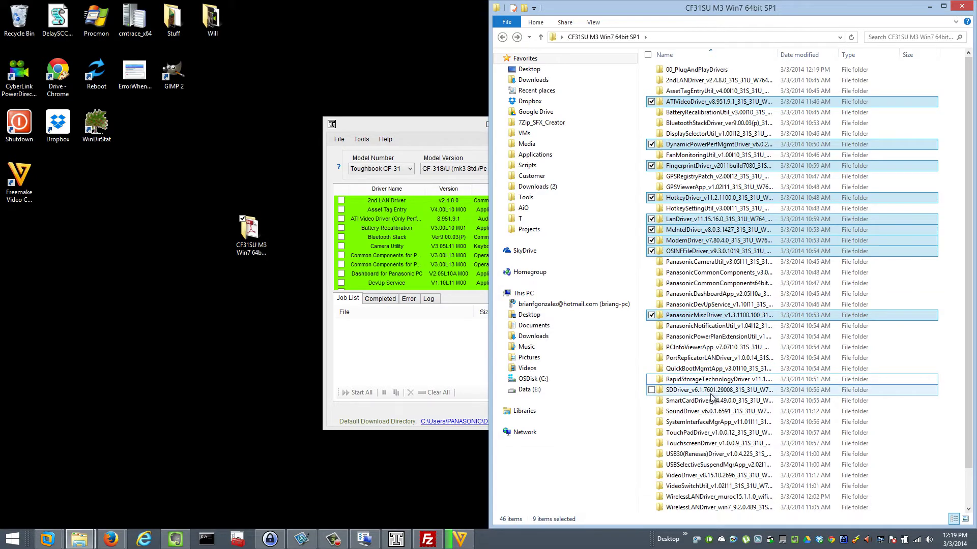
ctrl+click(712, 390)
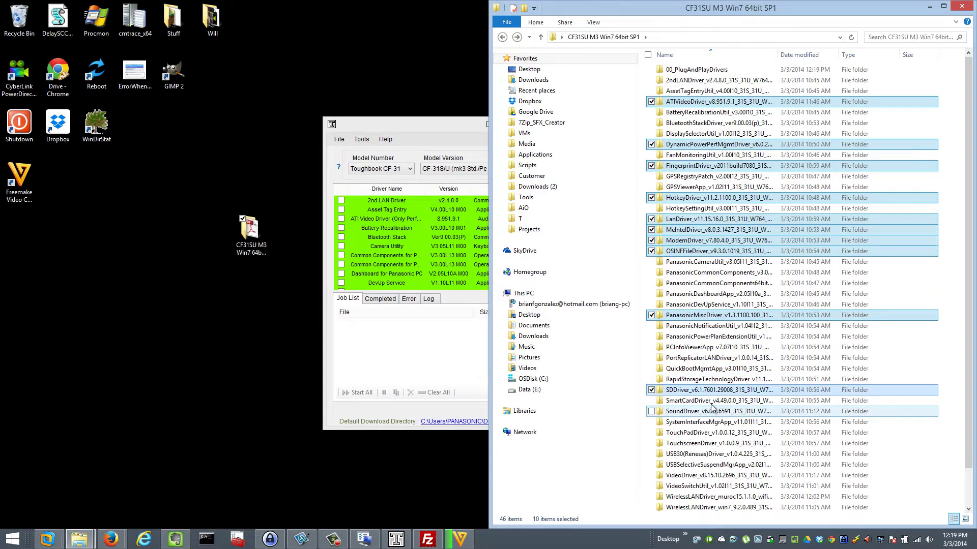
ctrl+click(712, 410)
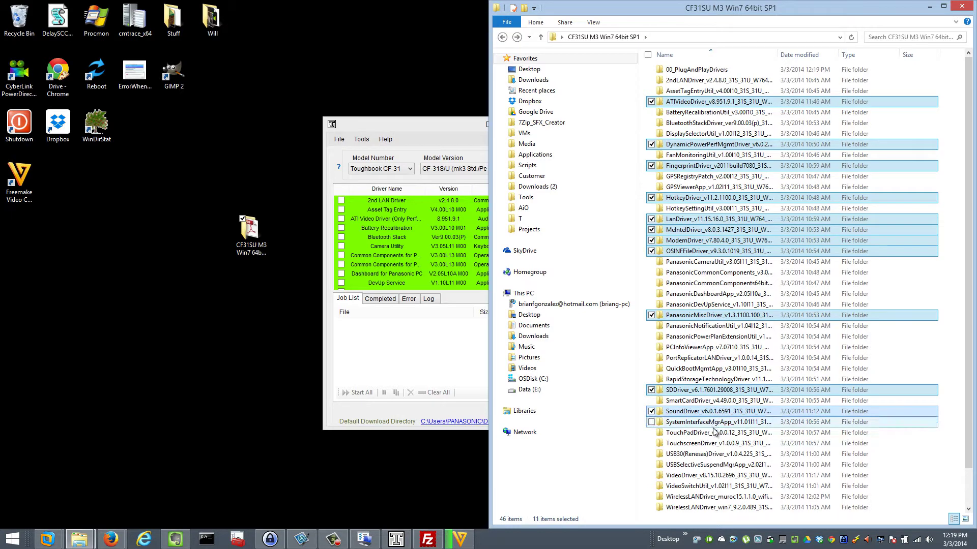
ctrl+click(712, 444)
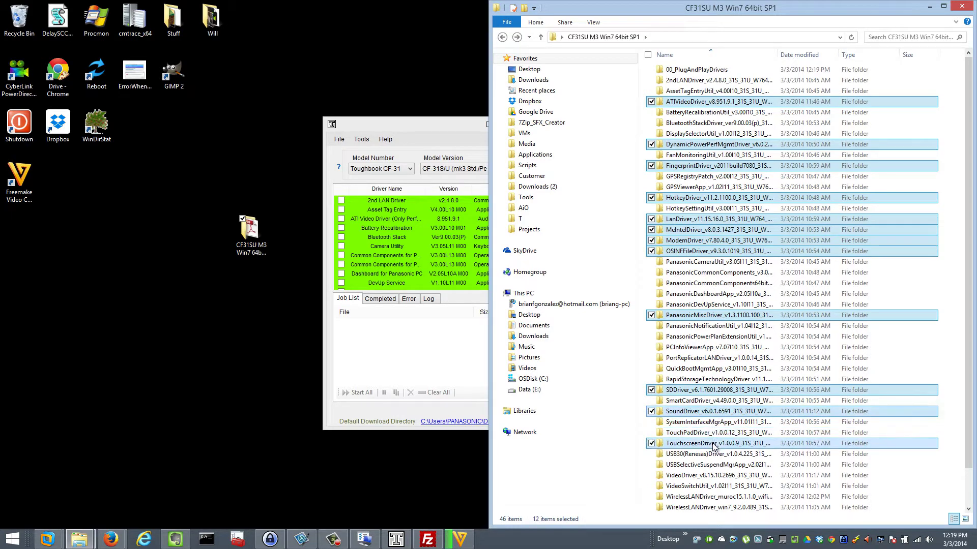
ctrl+click(712, 475)
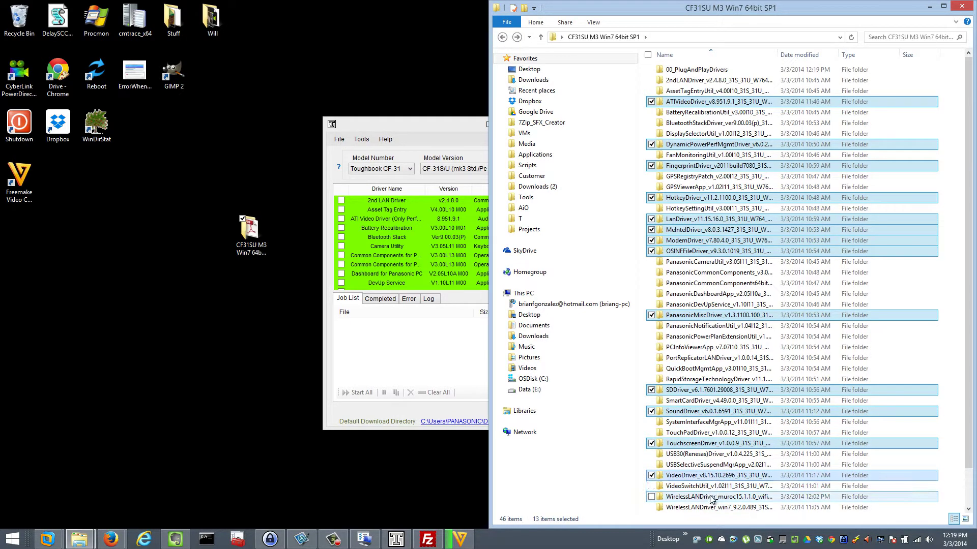
ctrl+click(712, 497)
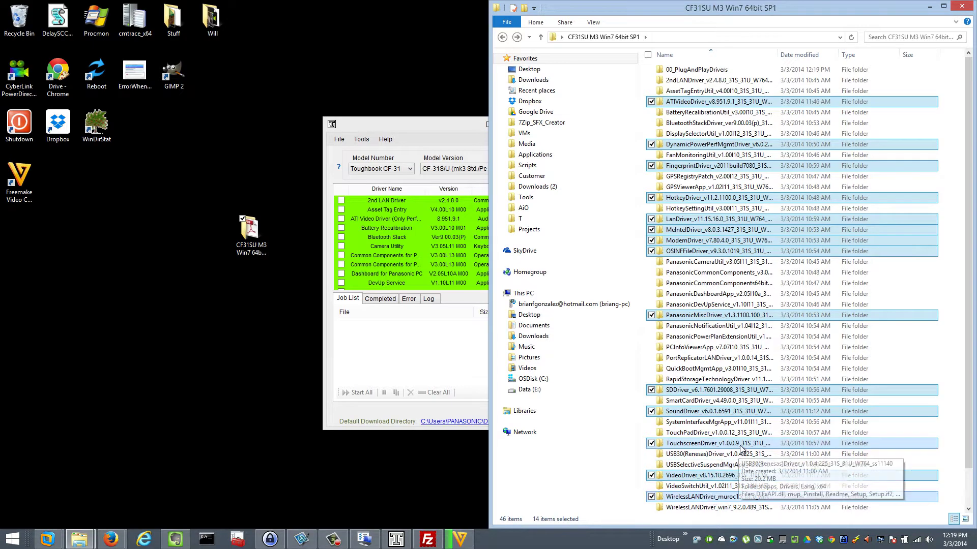
ctrl+click(712, 507)
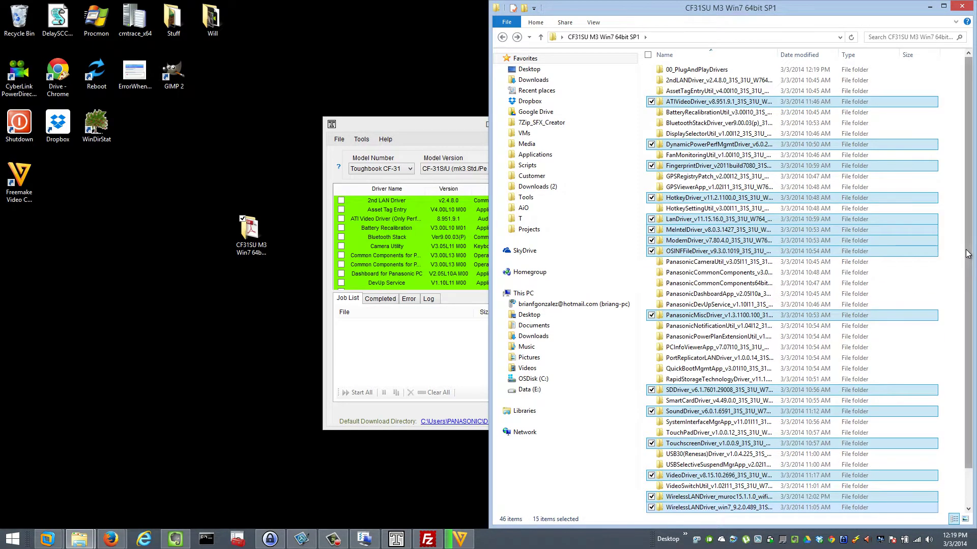
scroll(955, 260, down, 2)
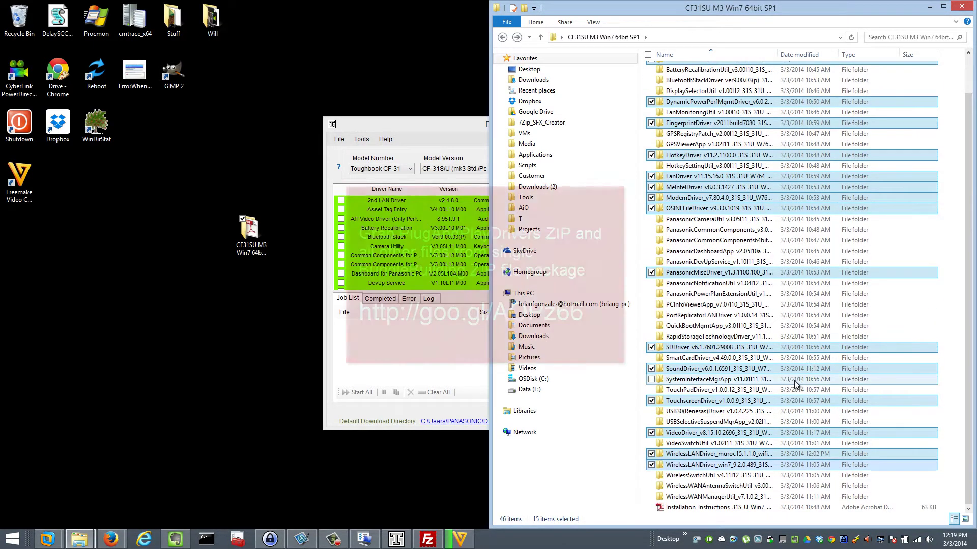
key(Delete)
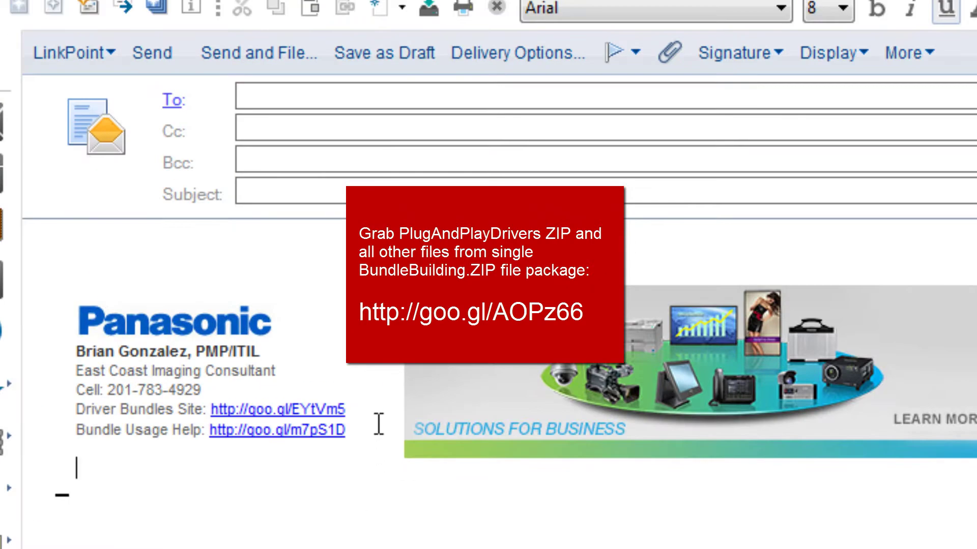
Step: Copy the Driver Bundles Site link from the Lotus Notes message signature
click(302, 323)
double_click(262, 325)
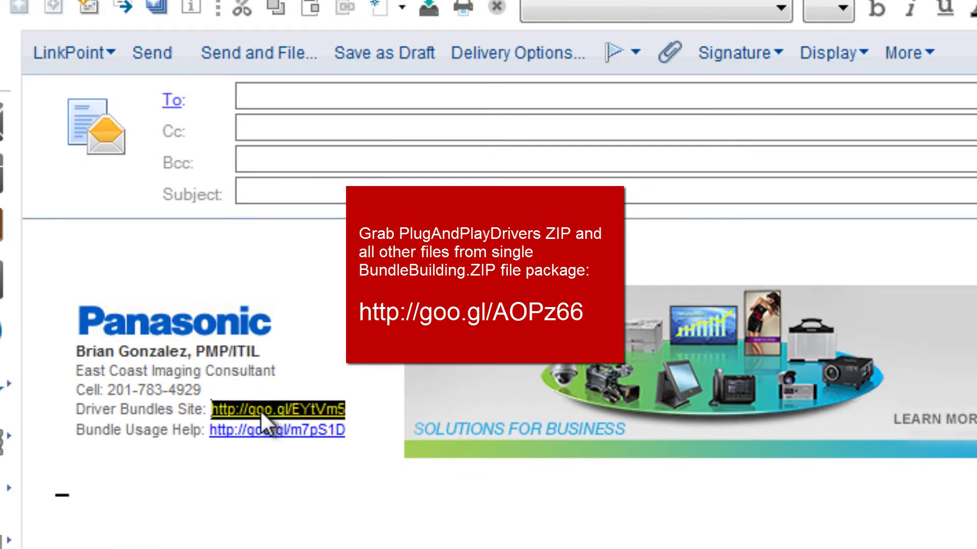
right_click(261, 410)
click(307, 264)
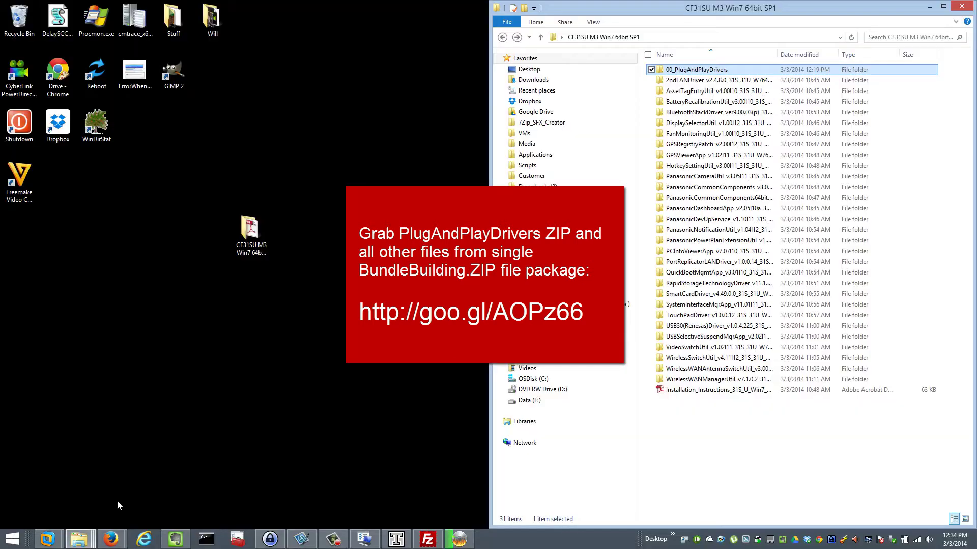
right_click(110, 538)
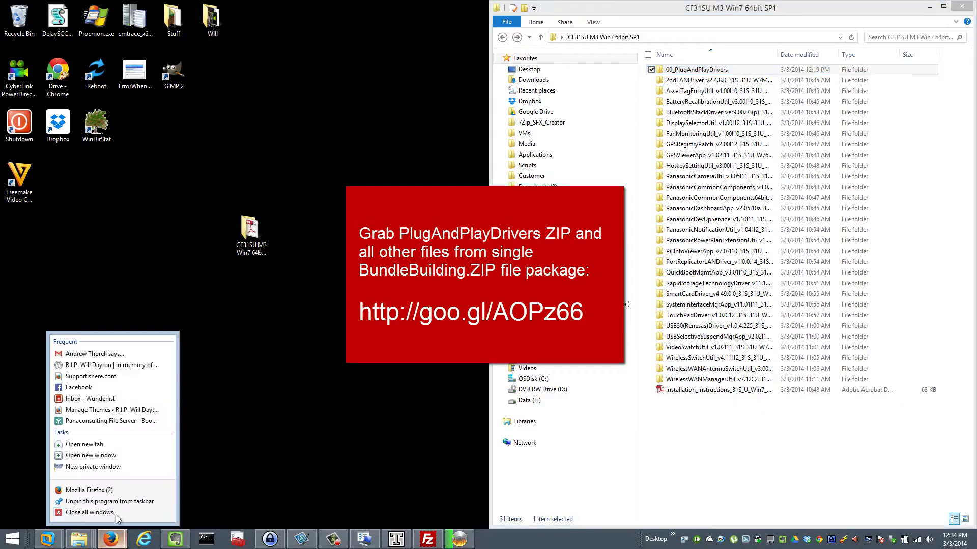
Step: Load the pasted Driver Bundles Site link in a new Firefox window and open Tools
click(124, 493)
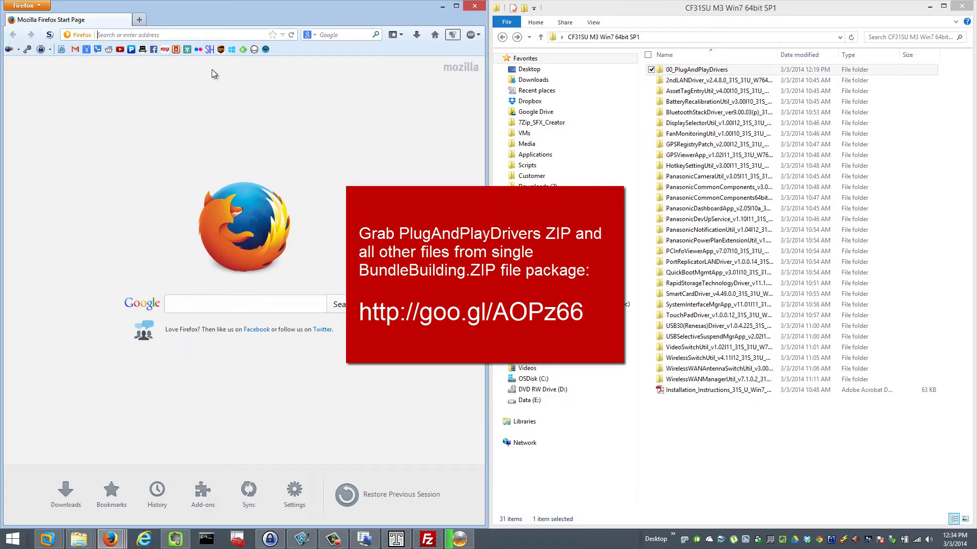
key(Return)
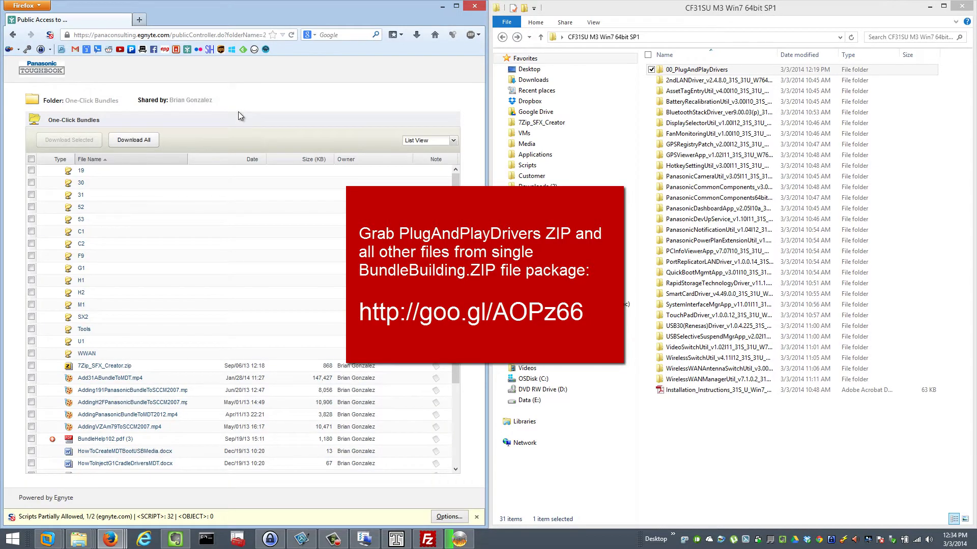
click(83, 332)
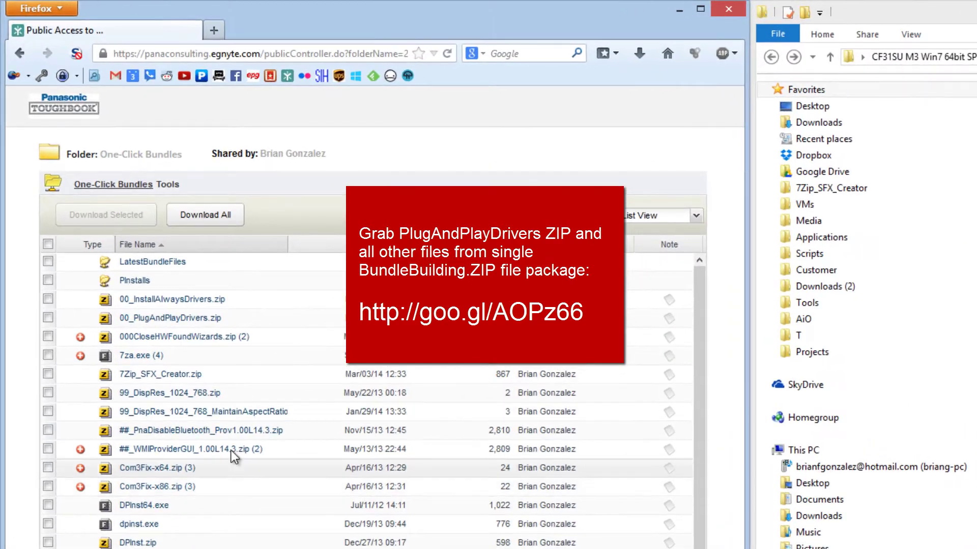
Step: Open 00_PlugAndPlayDrivers.zip in 7-Zip and drag its four installer files toward 00_PlugAndPlayDrivers
click(176, 320)
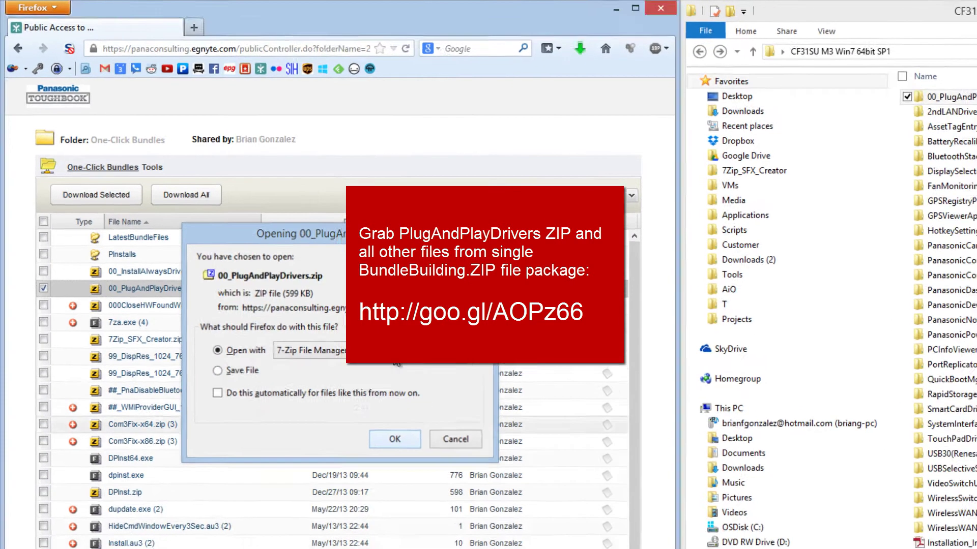
click(433, 482)
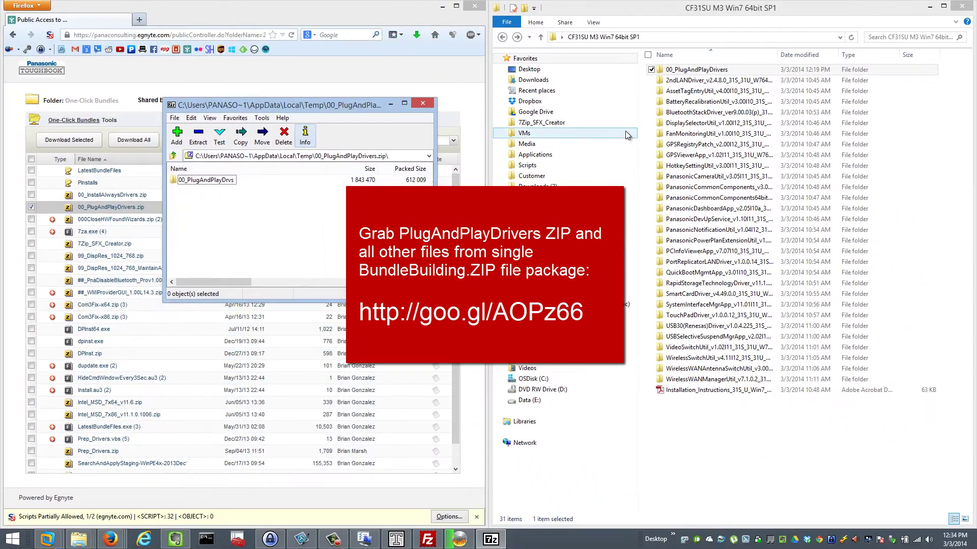
key(Return)
double_click(232, 180)
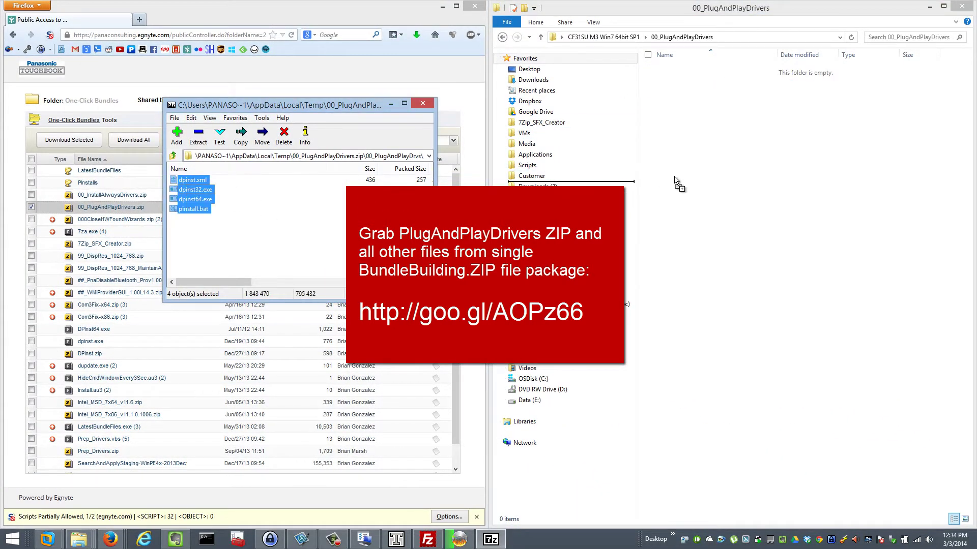
drag(678, 183, 678, 183)
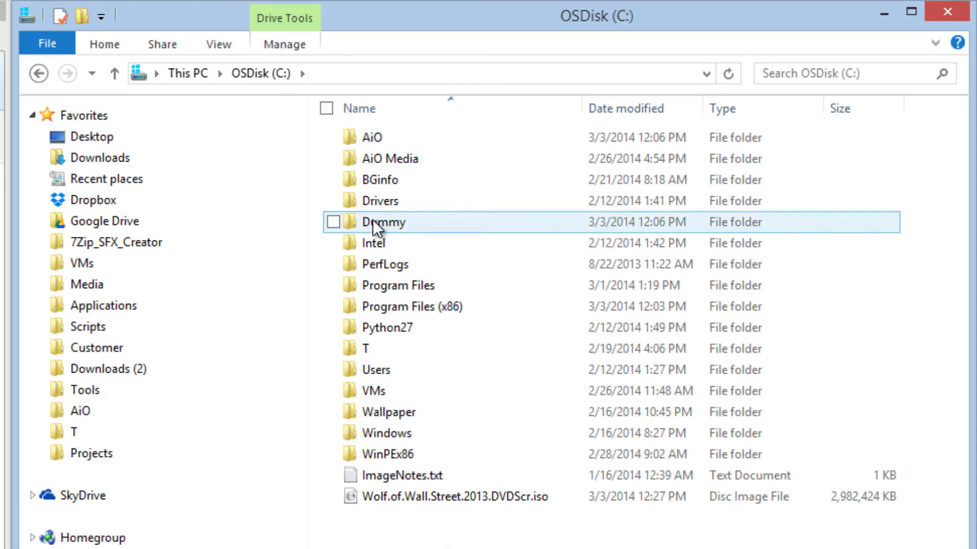
Step: Copy all nine exported driver folders from C:\Dummy\Out-of-Box Drivers
double_click(373, 220)
double_click(395, 276)
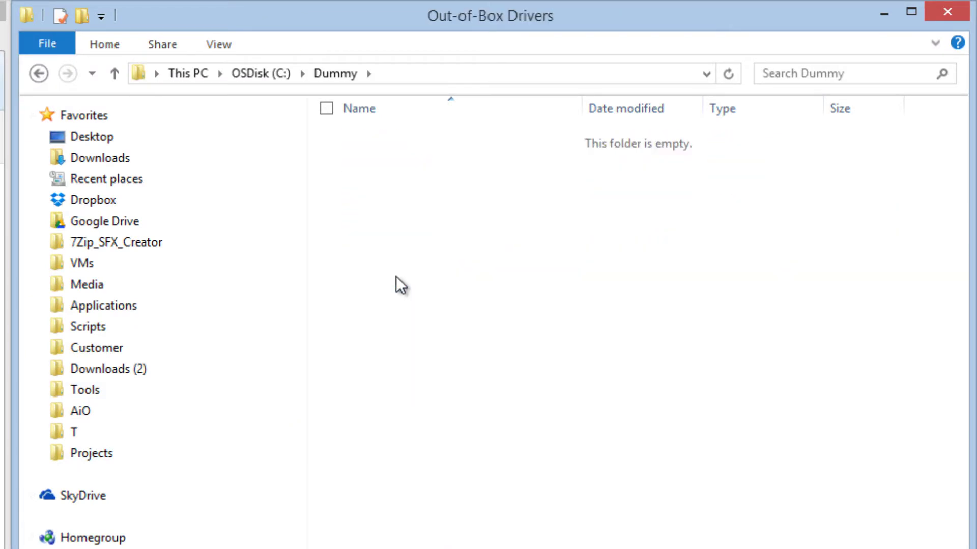
drag(458, 425, 371, 97)
right_click(426, 242)
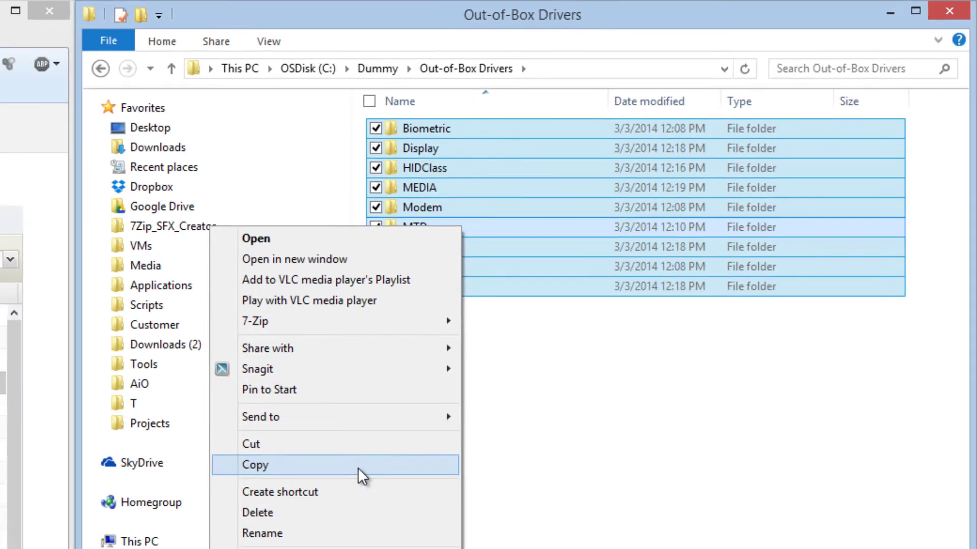
click(319, 497)
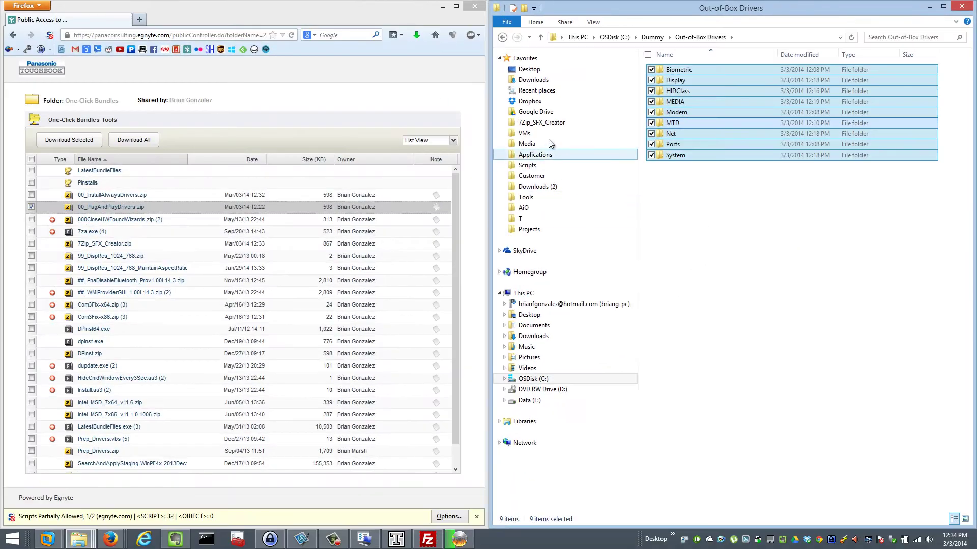
Step: Paste the nine driver folders into the desktop bundle's 00_PlugAndPlayDrivers folder
click(546, 124)
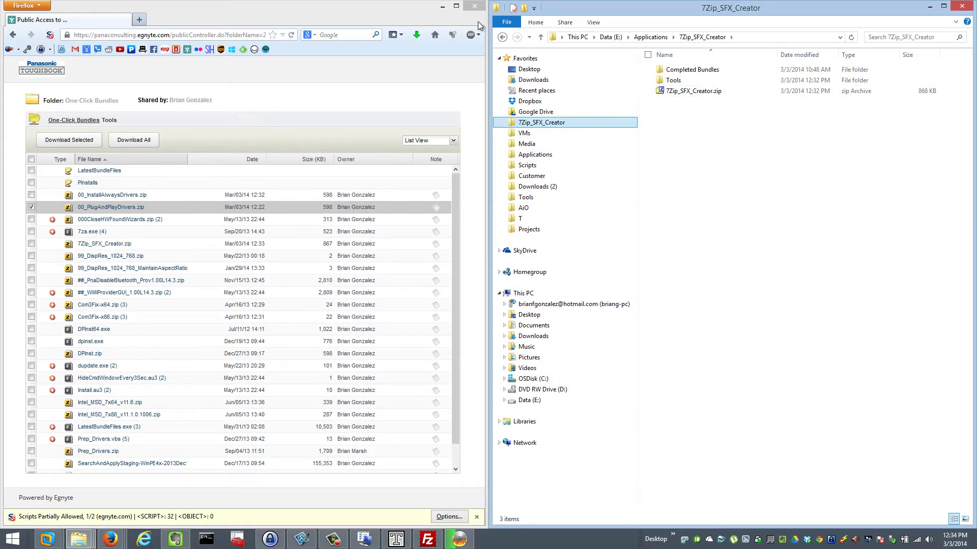
click(442, 8)
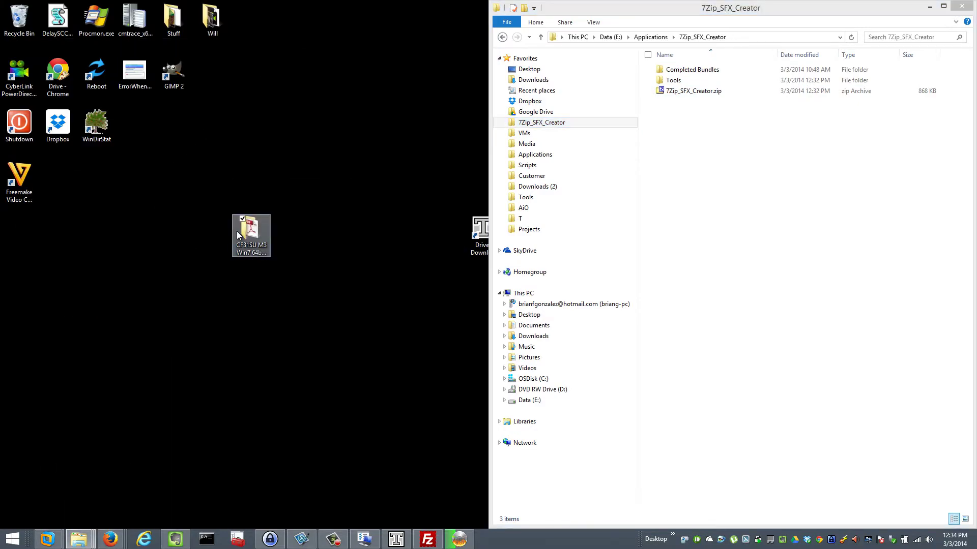
double_click(237, 231)
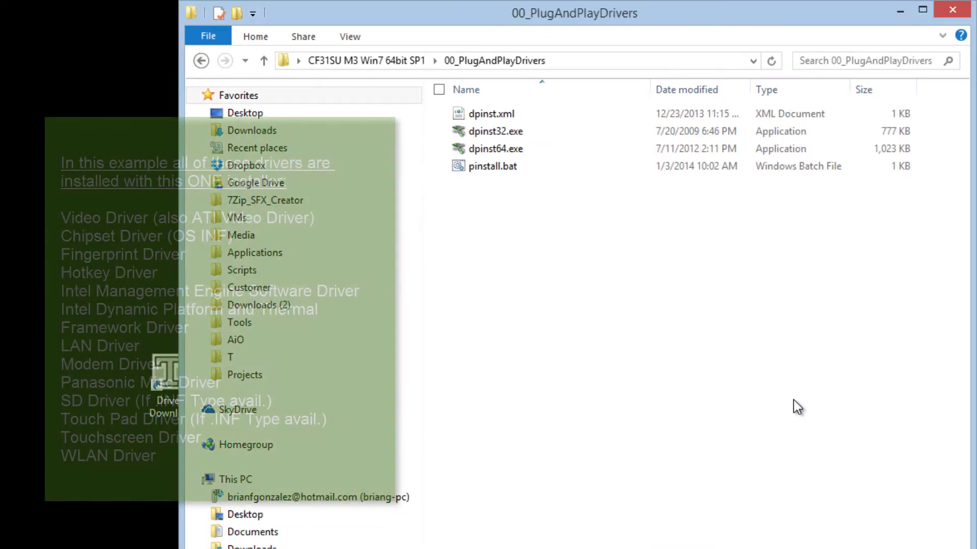
right_click(653, 331)
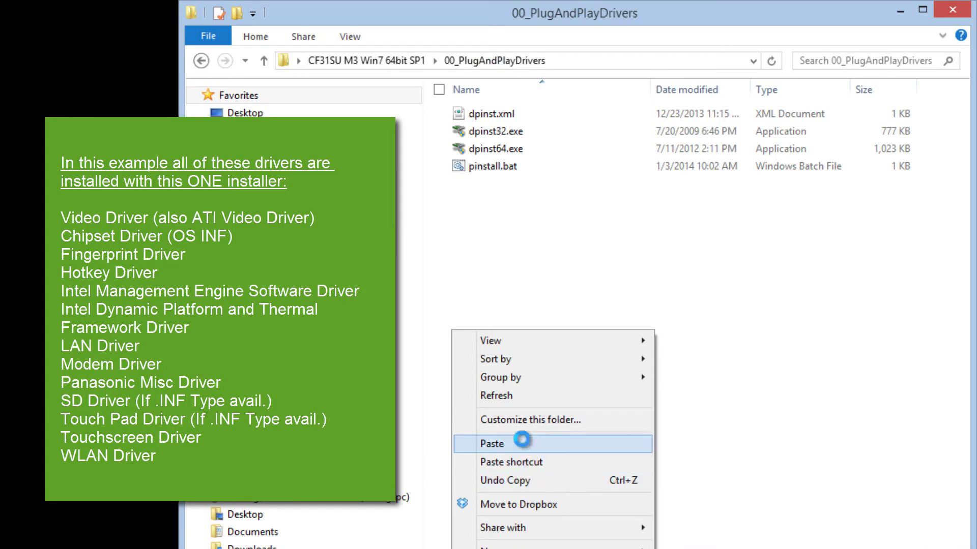
click(492, 444)
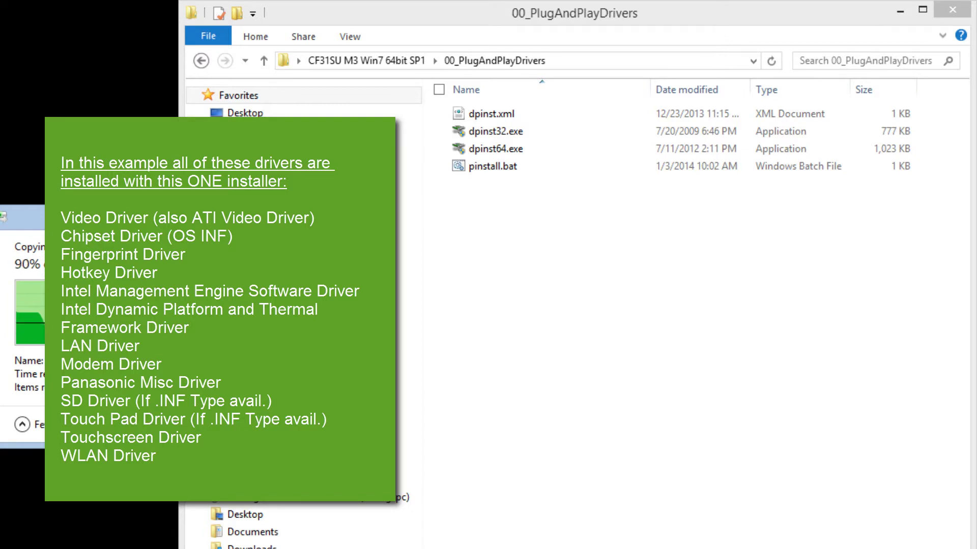
click(411, 62)
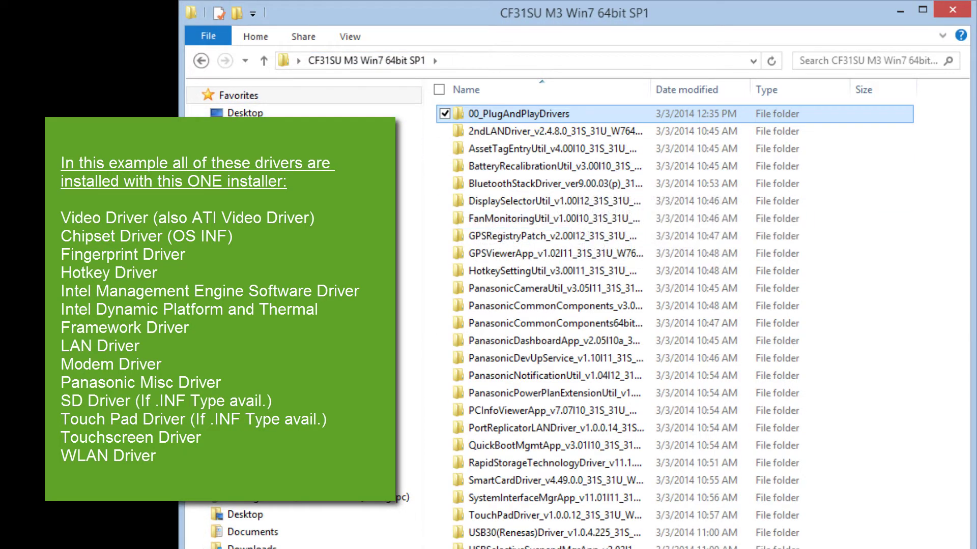
right_click(442, 468)
key(Escape)
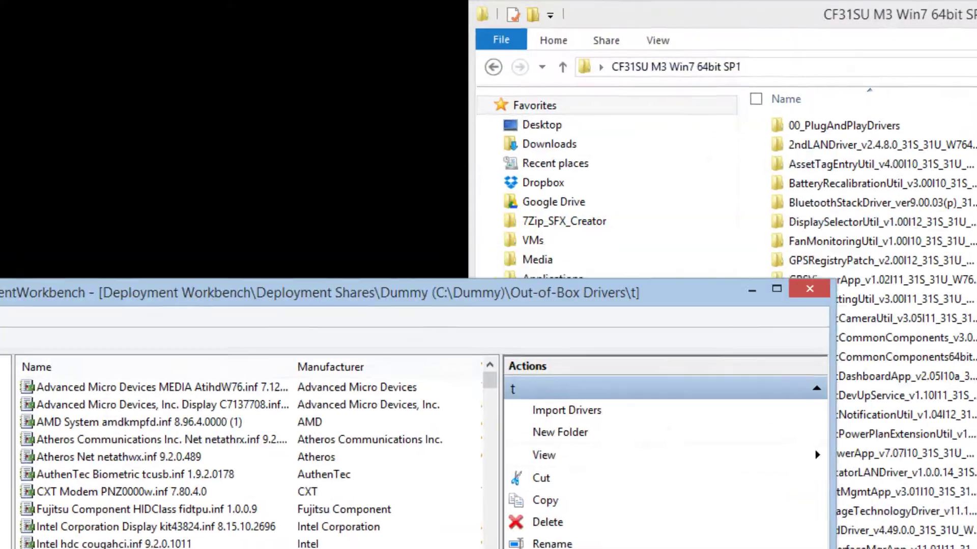
Step: Delete the existing t driver folder from Out-of-Box Drivers
right_click(115, 239)
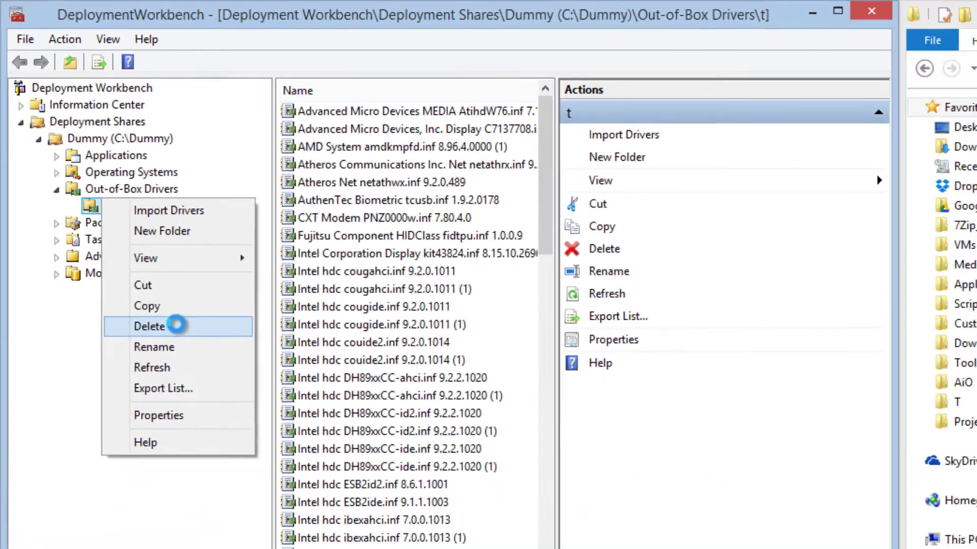
click(206, 380)
click(363, 404)
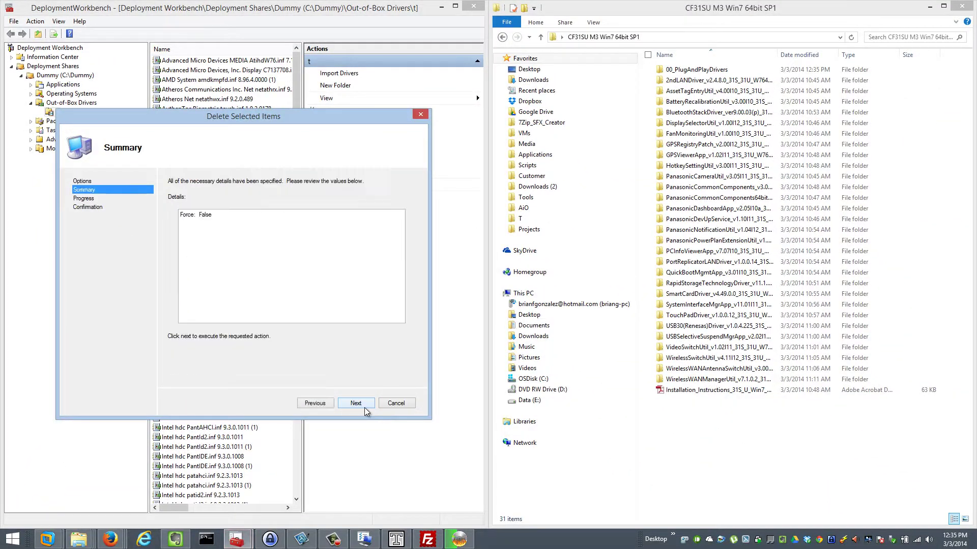
click(364, 407)
click(364, 405)
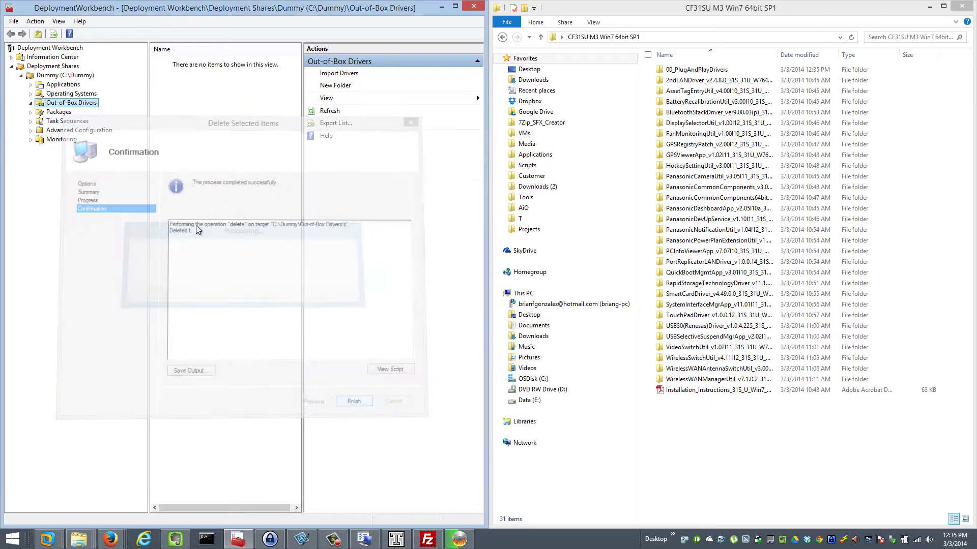
Step: Create a new folder named t under Out-of-Box Drivers
right_click(61, 103)
click(87, 117)
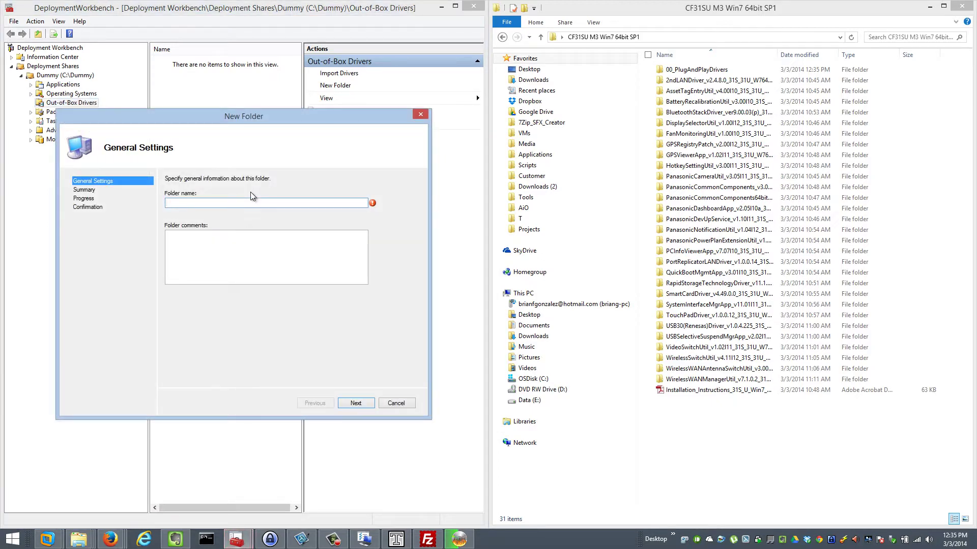
text(t)
key(Return)
key(Return)
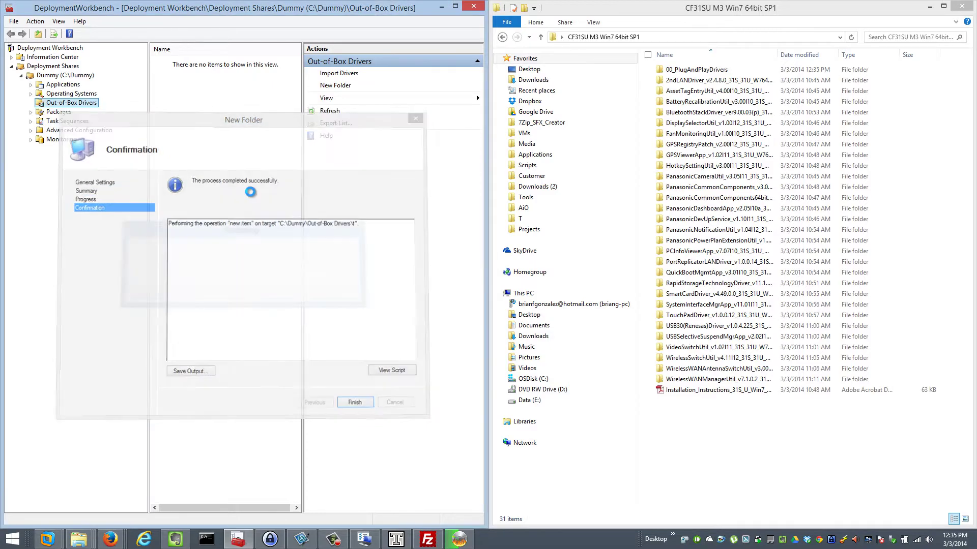
key(Return)
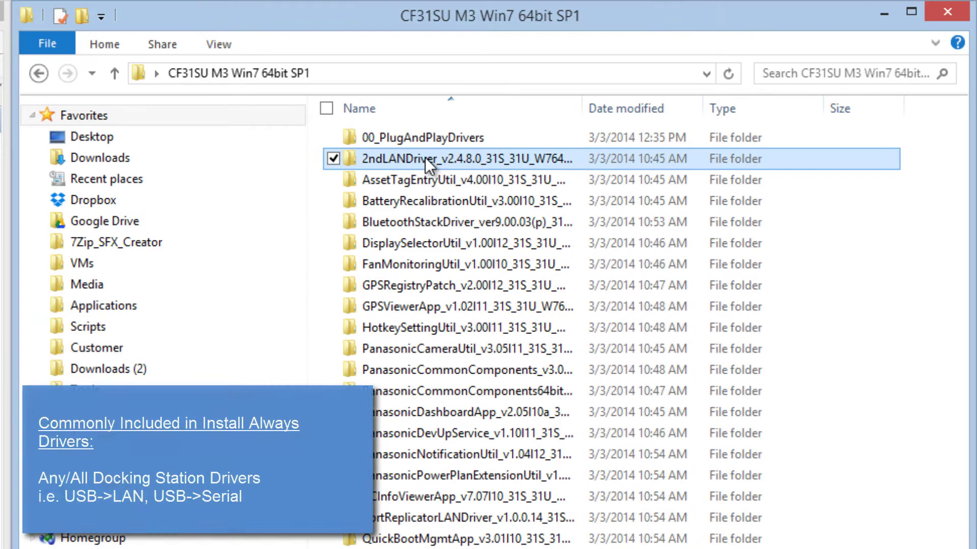
Step: Import the SMSC Net net9500 drivers from 2ndLANDriver\x64 into t
double_click(425, 158)
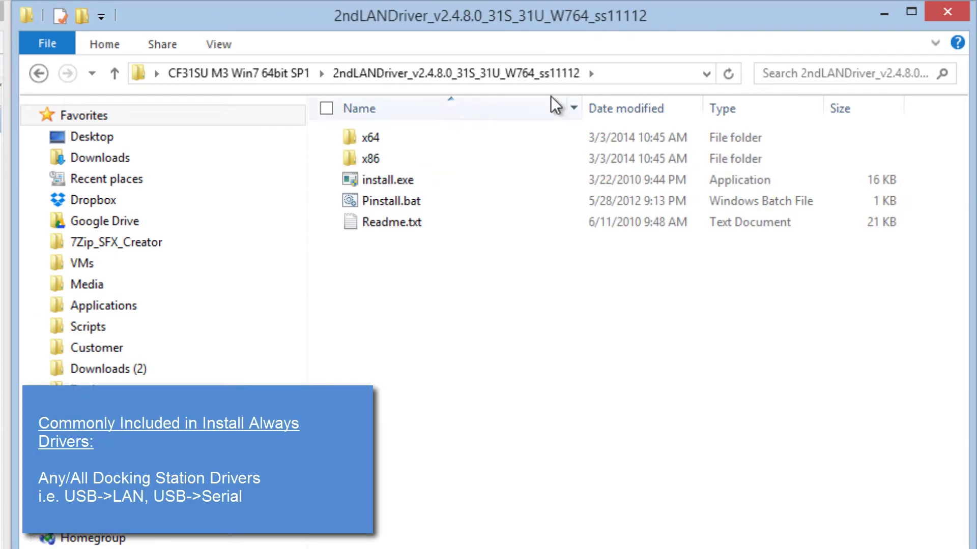
double_click(429, 152)
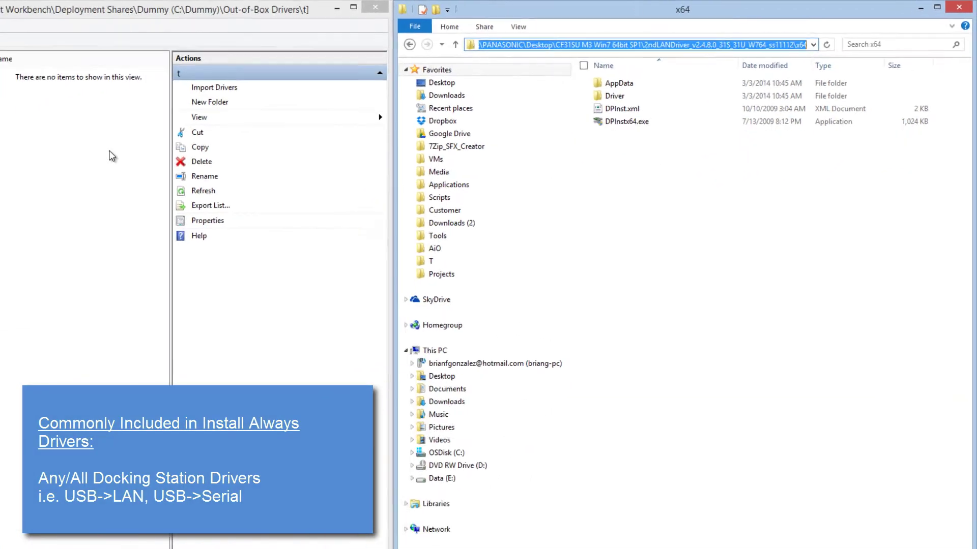
right_click(64, 118)
click(65, 118)
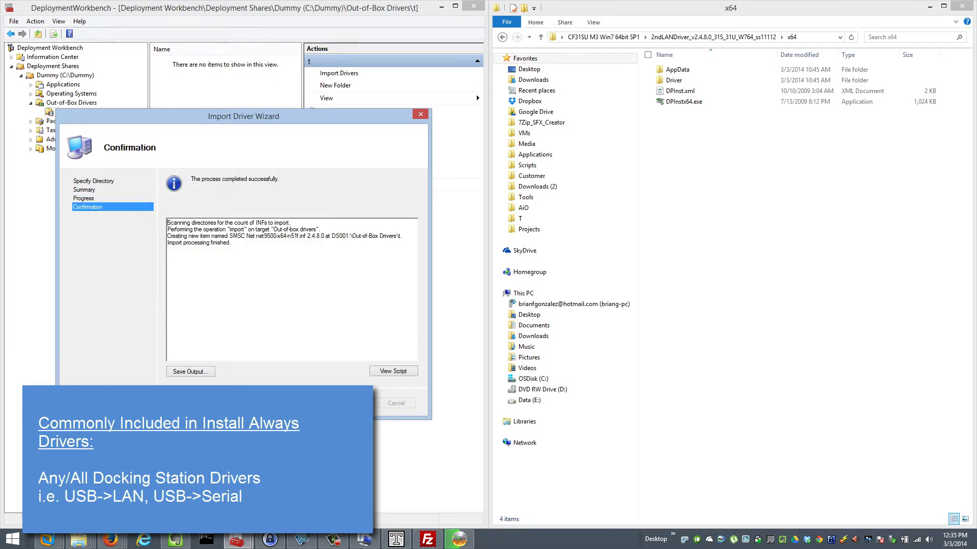
click(349, 402)
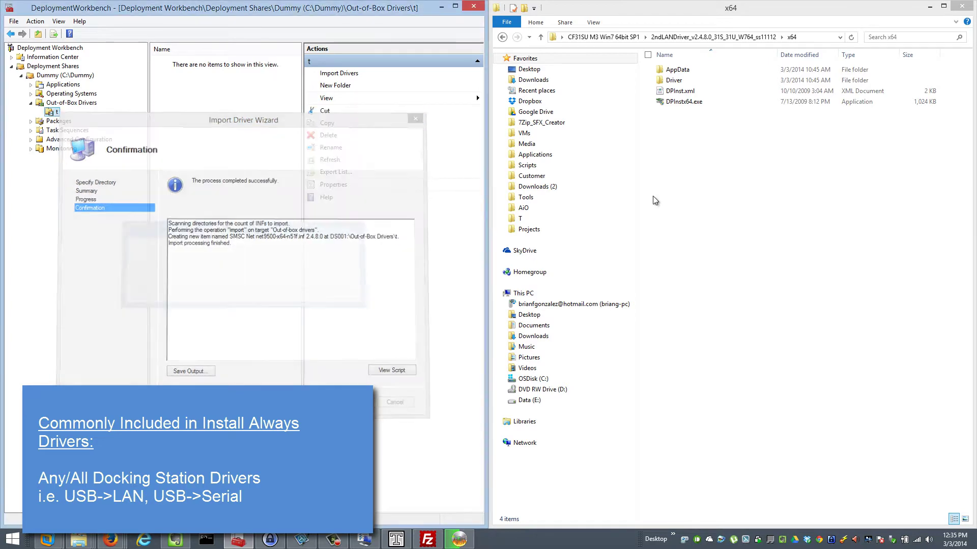
click(541, 38)
click(540, 38)
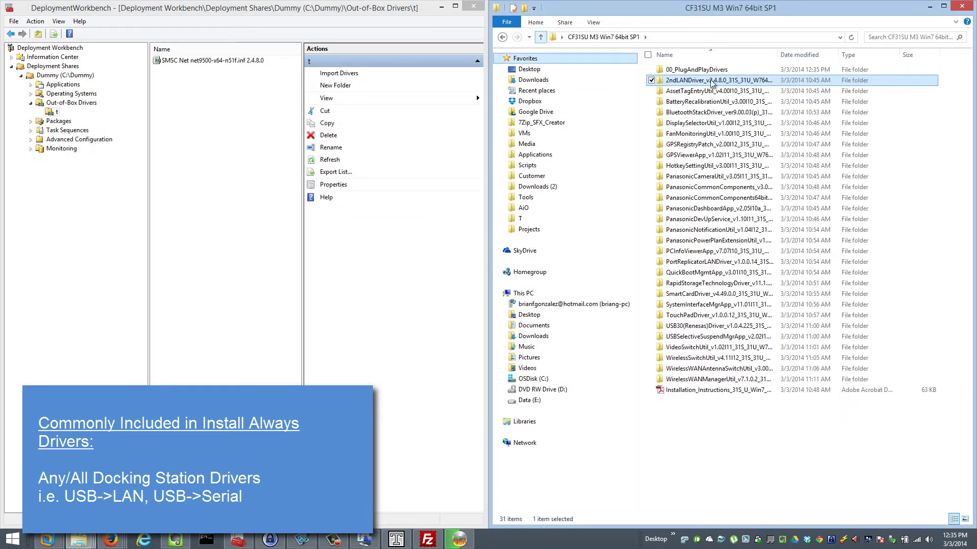
Step: Import the MosChip USBMAC64 drivers from PortReplicatorLANDriver\AMD64 into t
double_click(715, 266)
click(692, 72)
double_click(692, 72)
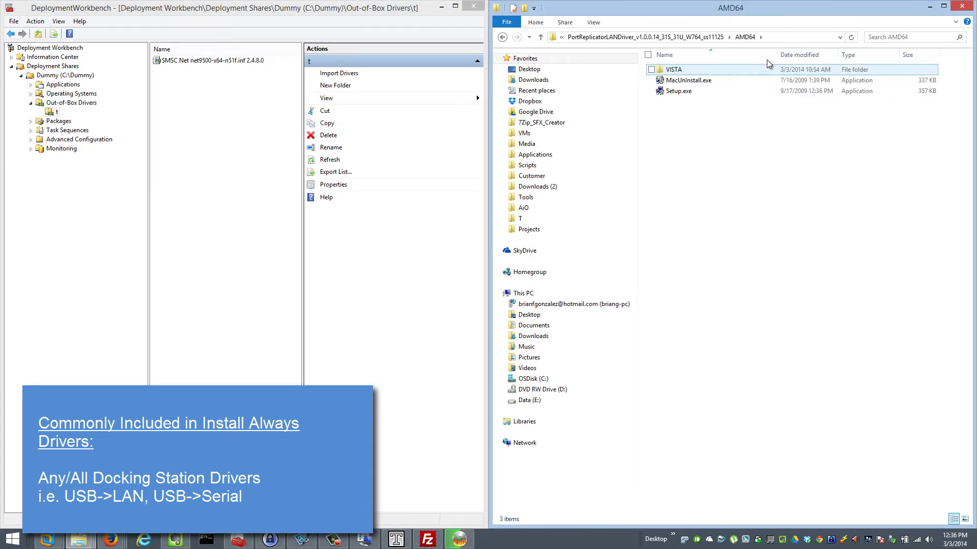
key(alt+d)
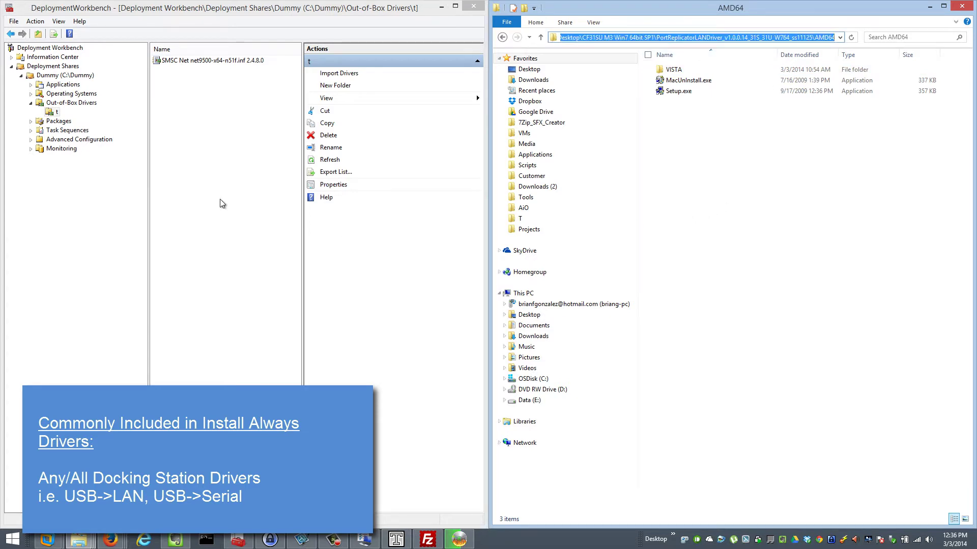
right_click(57, 112)
click(76, 119)
text(C:\Users\PANASONIC\Desktop\CF31SU M3 Win7 64bit SP1\PortReplicatorLANDriver_v1.0.0.14_31S_31U_W764_ss11125\AMD64)
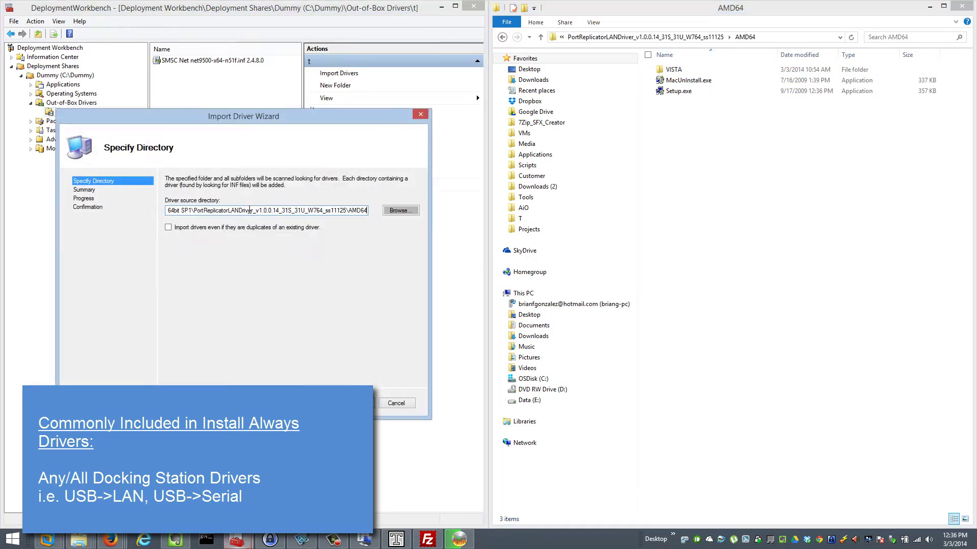
key(Return)
key(Return)
click(396, 403)
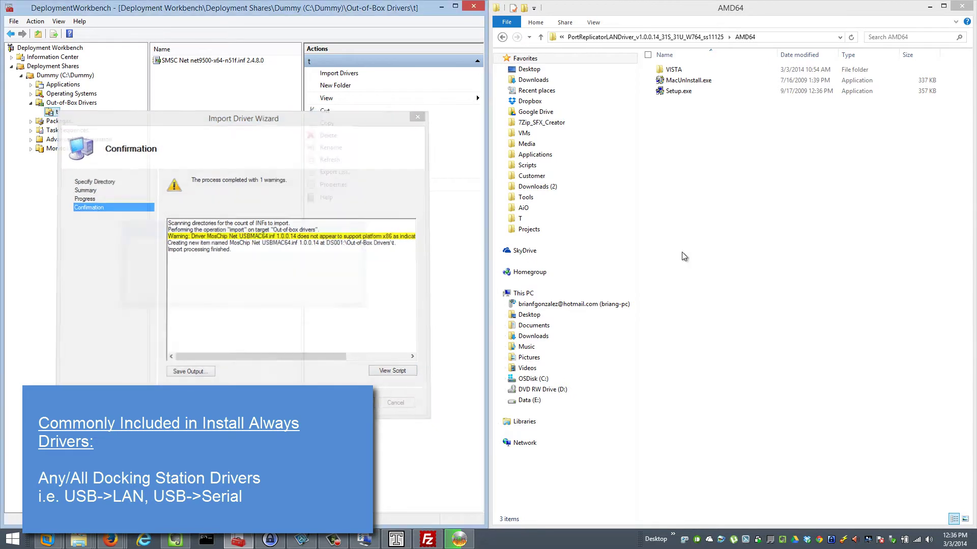
key(BackSpace)
key(BackSpace)
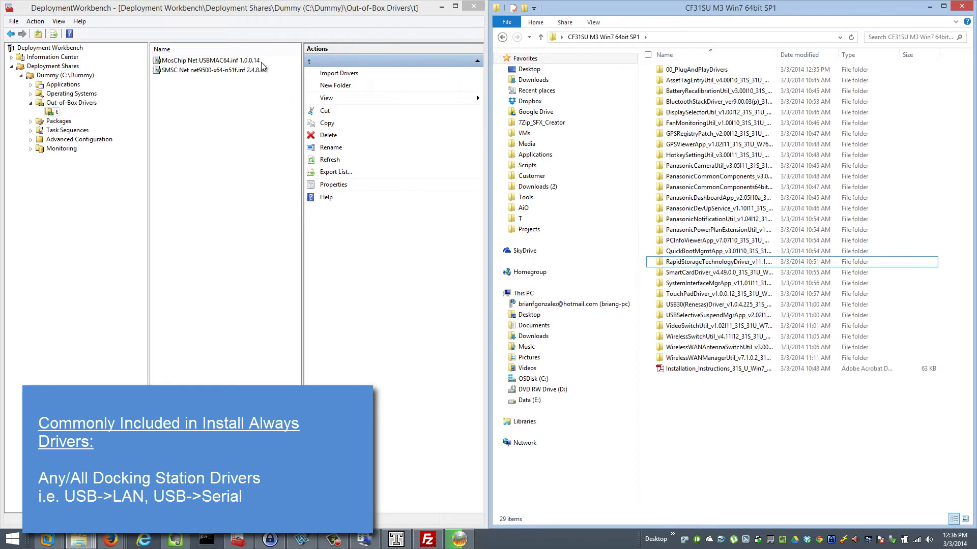
Step: Close Deployment Workbench and create a new folder starting '00' in CF31SU M3 Win7 64bit SP1
click(474, 6)
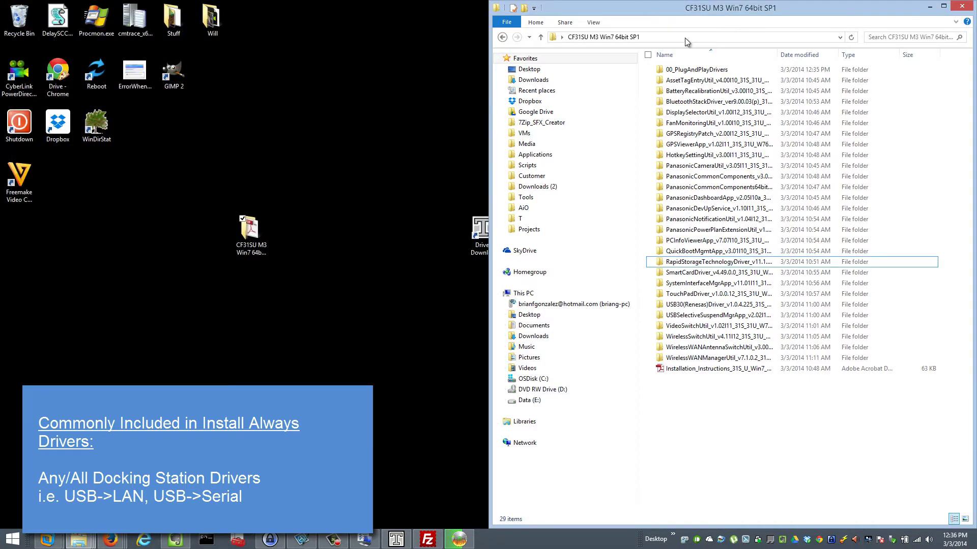
right_click(759, 415)
mouse_move(748, 392)
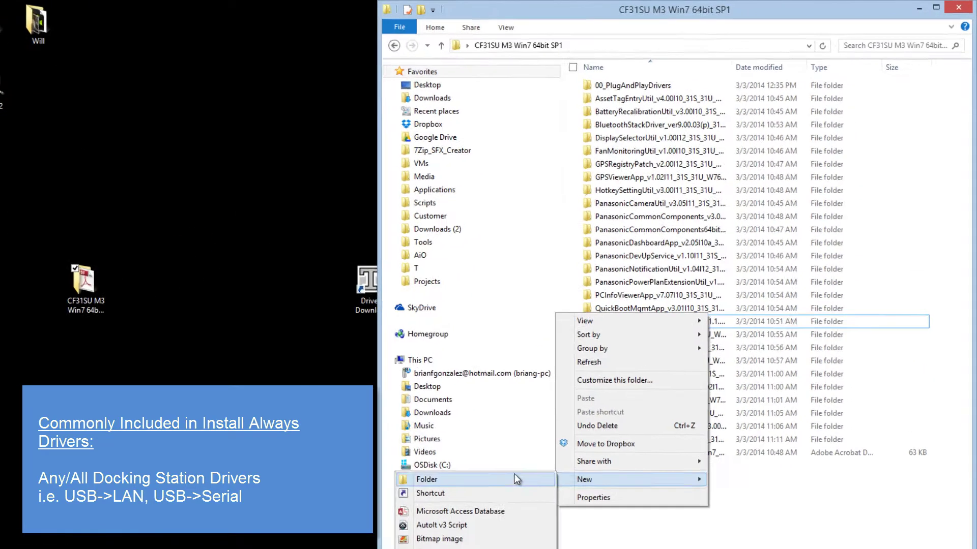
click(577, 395)
text(00_InstallAlways)
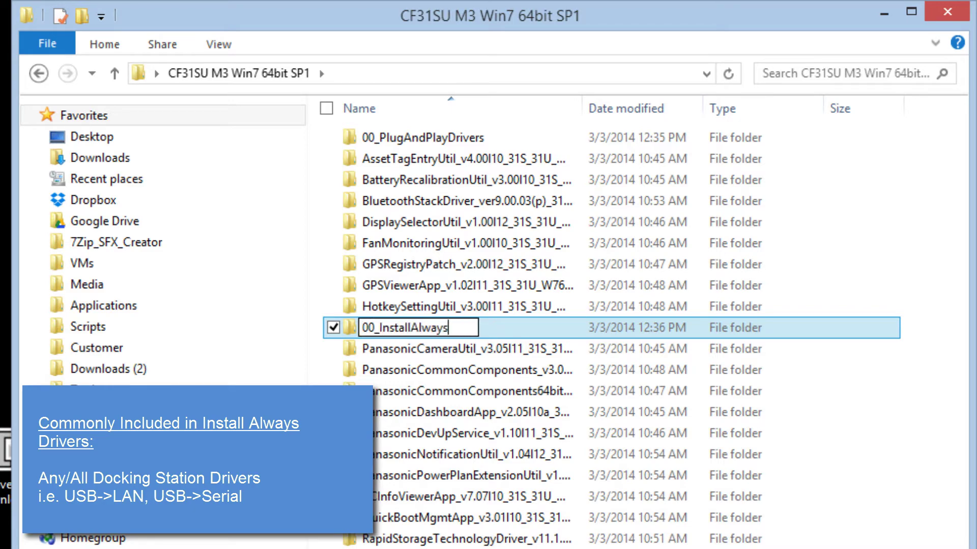
key(Return)
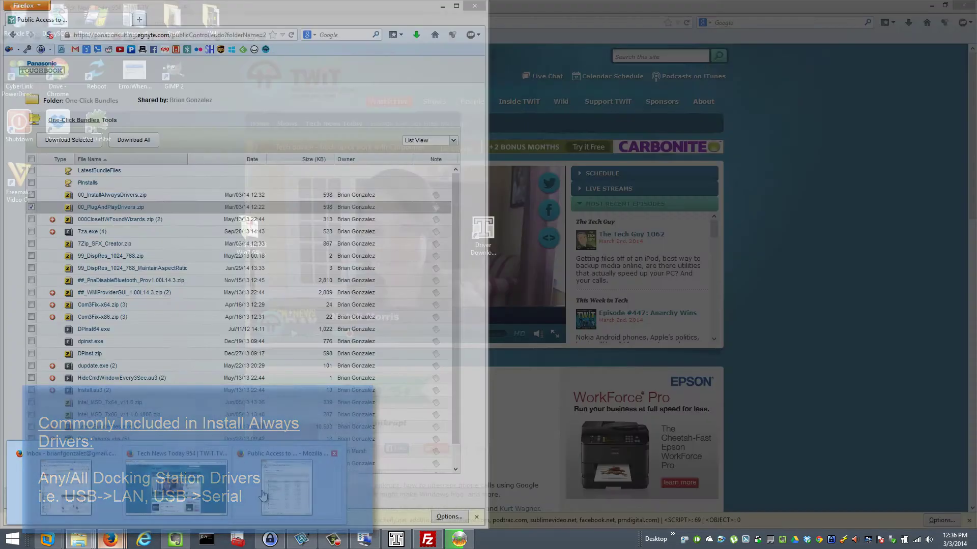
Step: Finish naming the folder 00_InstallAlwaysDrivers and open it
click(162, 483)
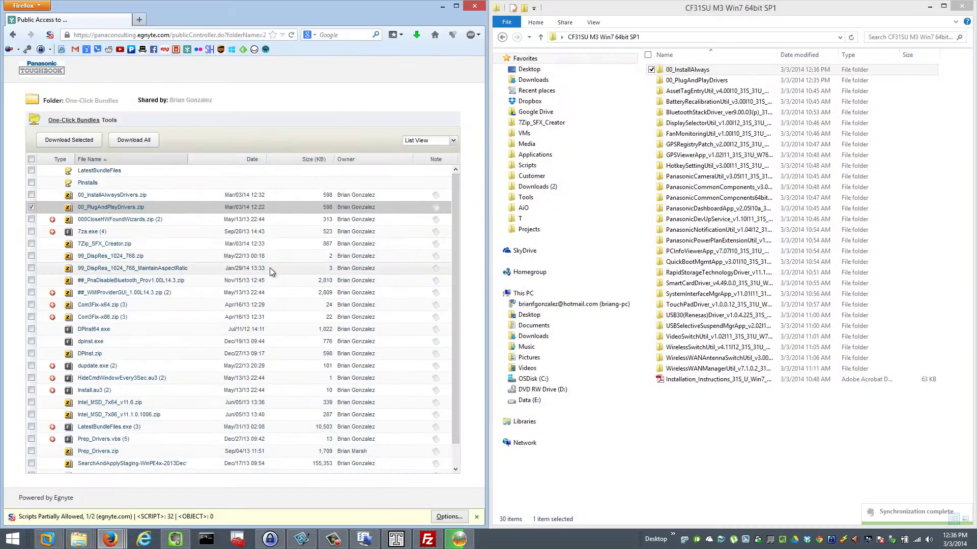
click(718, 71)
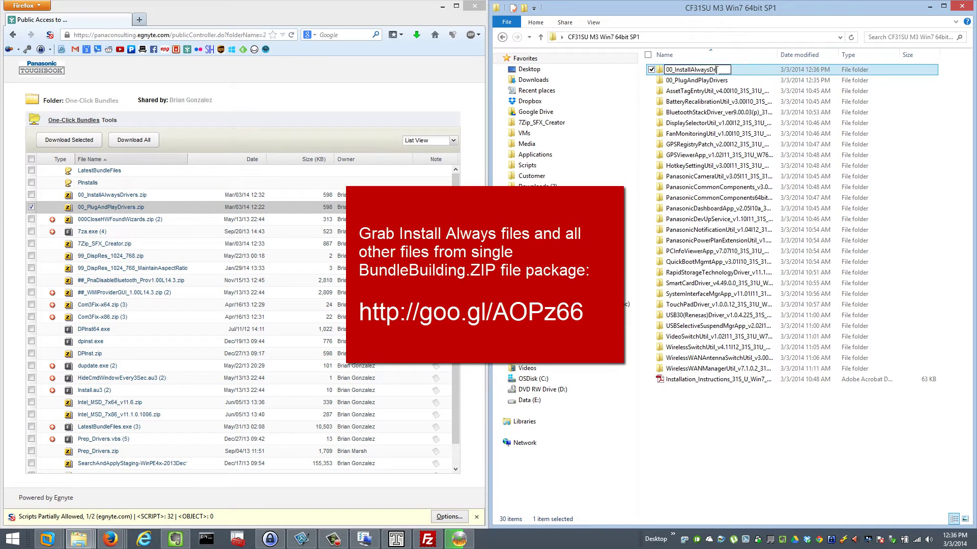
text(Drivers)
key(Return)
double_click(717, 72)
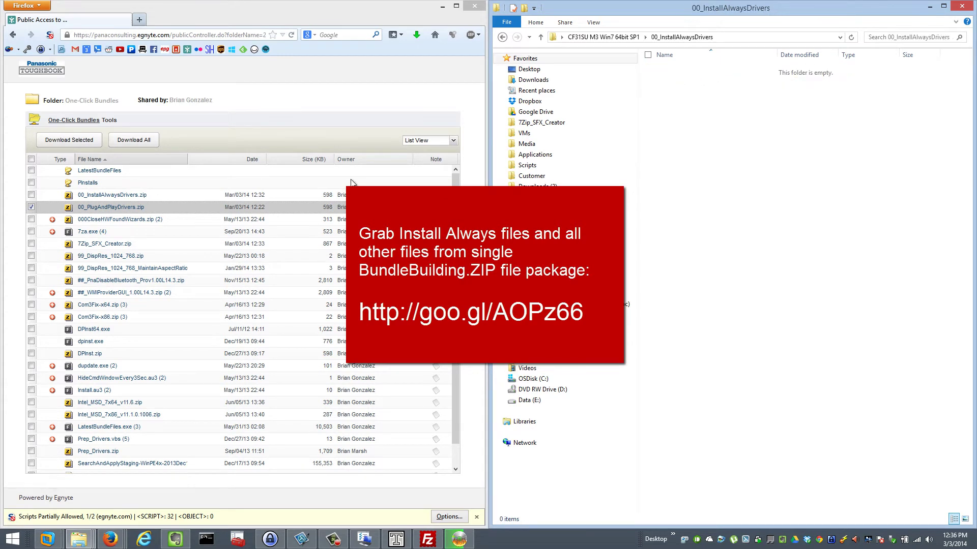
Step: Copy the five files from 00_InstallAlwaysDrivers.zip via 7-Zip into 00_InstallAlwaysDrivers
click(110, 195)
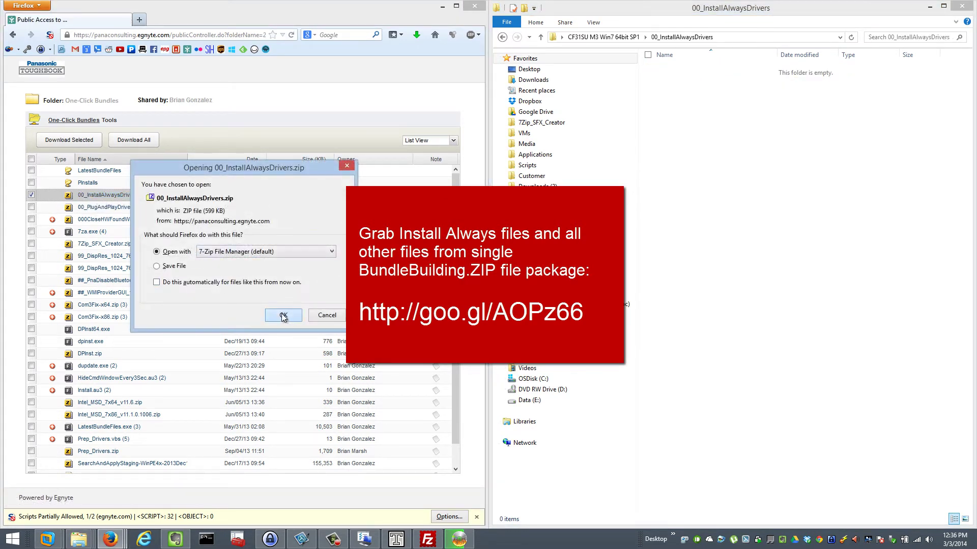
click(283, 316)
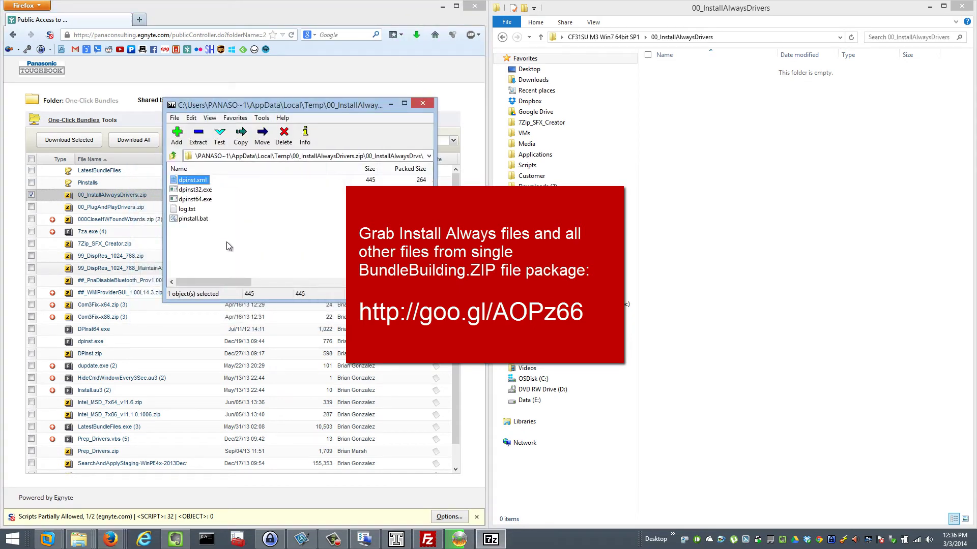
drag(228, 246, 738, 205)
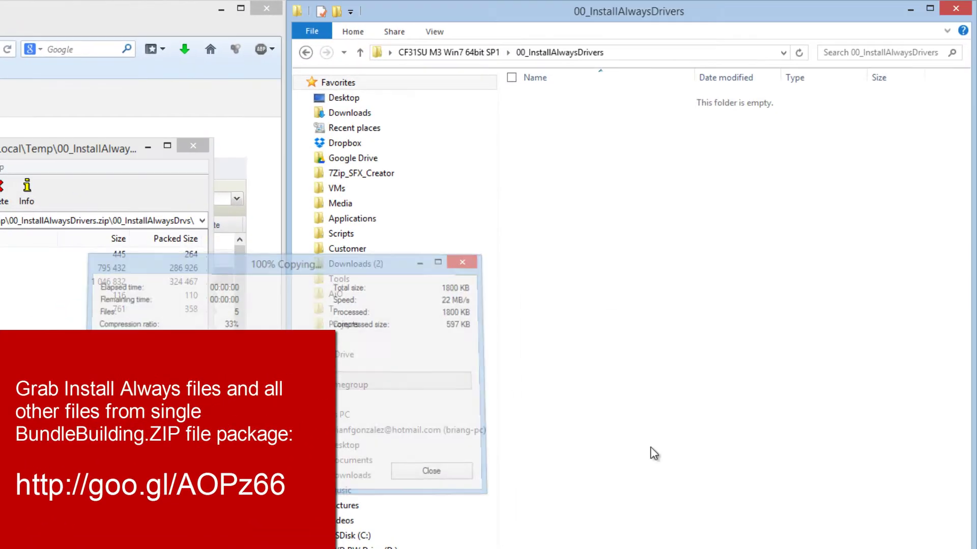
click(193, 146)
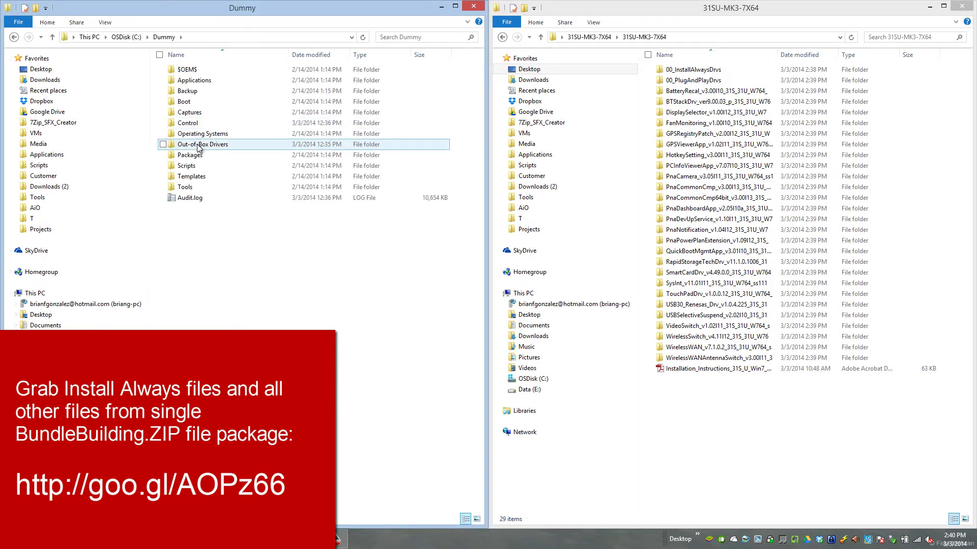
Step: Copy the Net folder from C:\Dummy\Out-of-Box Drivers into 00_InstallAlwaysDrvs, beside the dpinst files
double_click(197, 145)
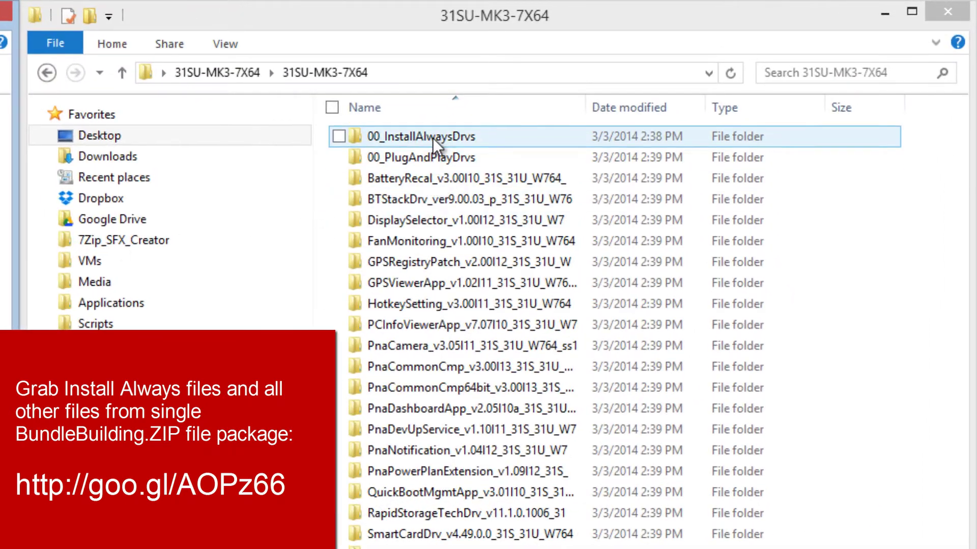
double_click(432, 137)
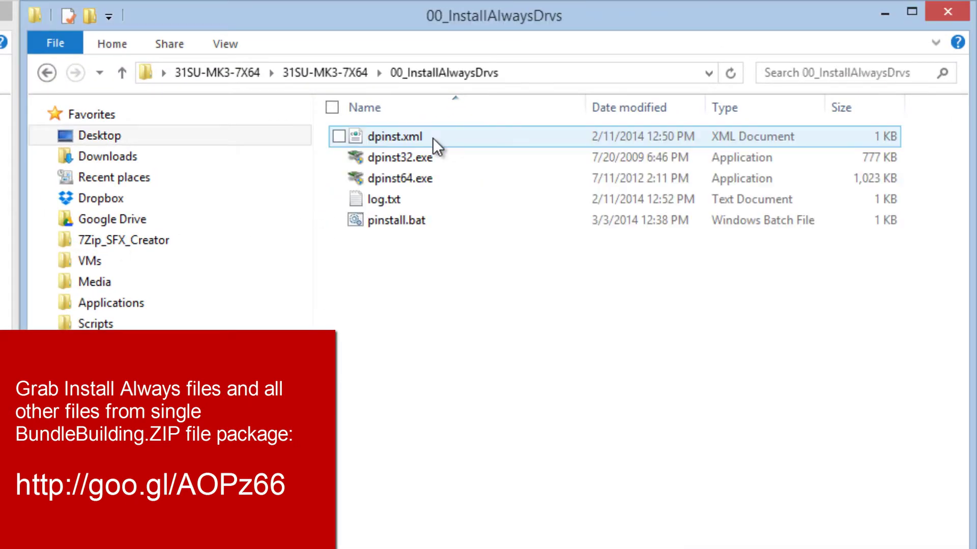
drag(315, 437, 523, 415)
click(581, 451)
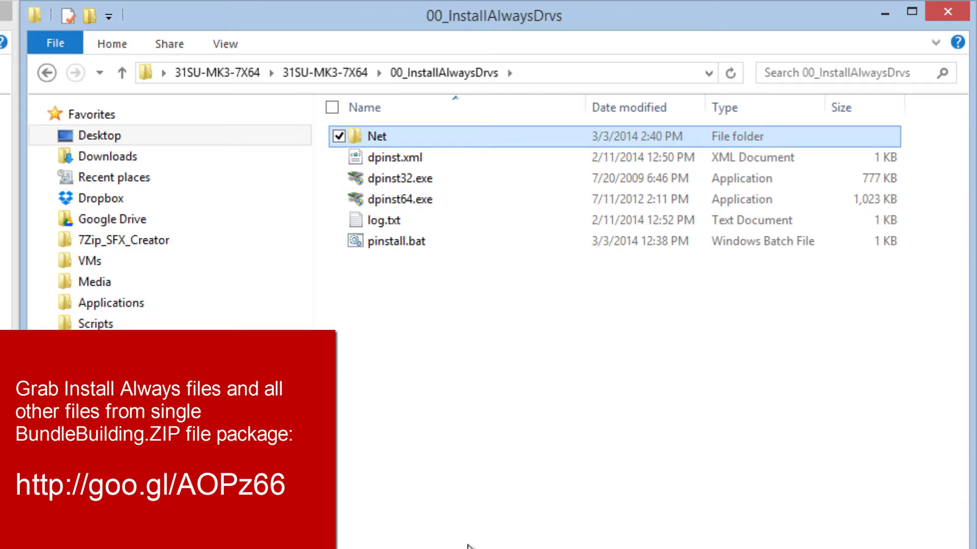
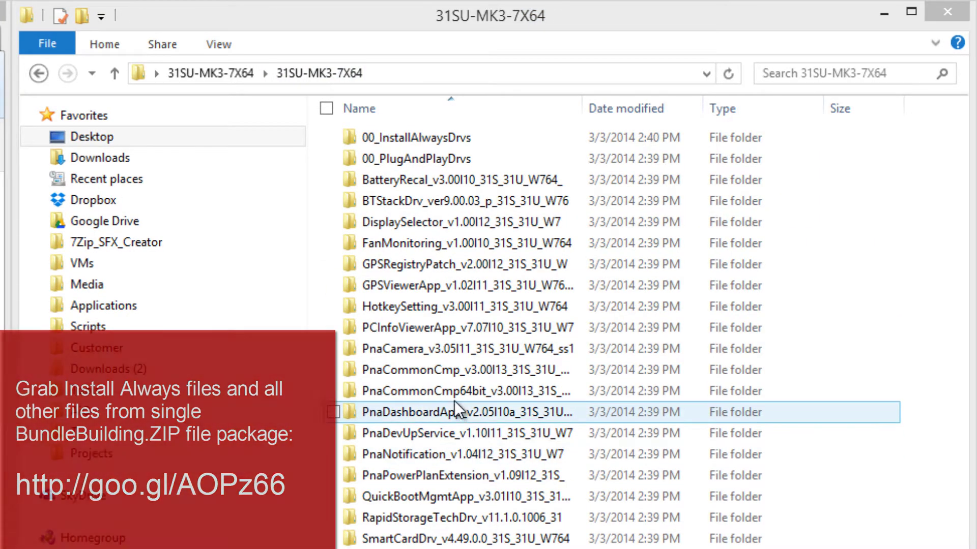
Step: Select the PnaCommonCmp folder among the 31SU-MK3-7X64 driver folders
click(458, 371)
Step: Rename the folders to 01_PnaCommonCmp and 02_PnaCommonCmp64bit
key(F2)
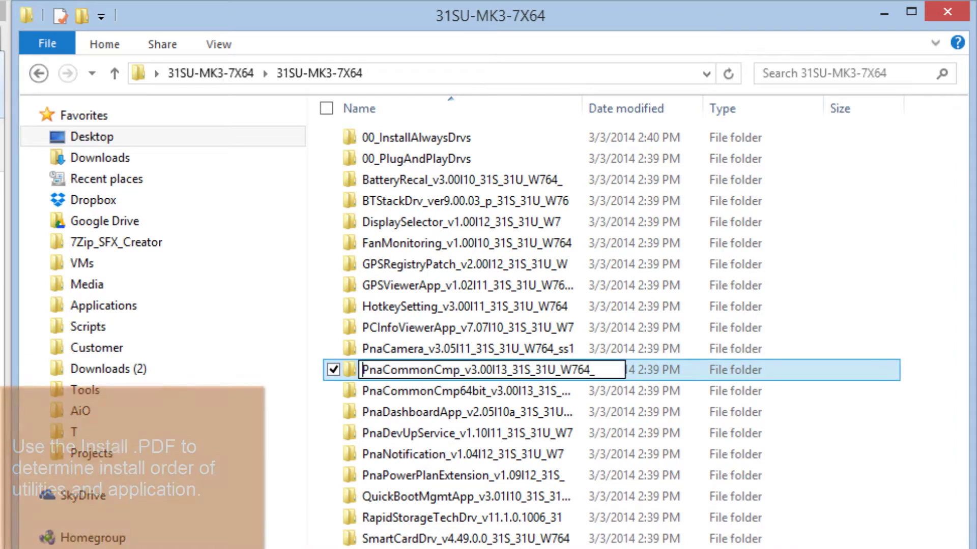
key(Home)
text(01_)
key(Return)
click(422, 390)
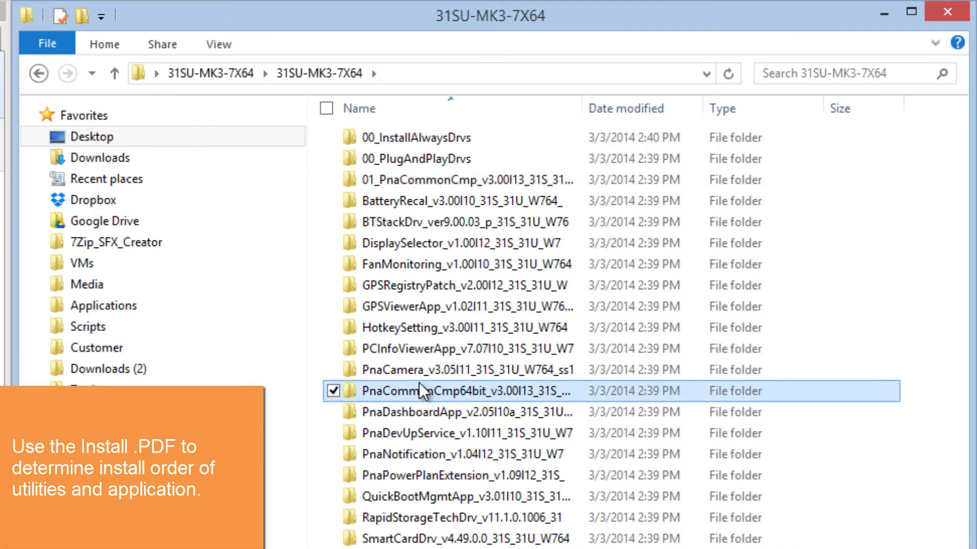
key(F2)
key(Home)
text(02_)
key(Return)
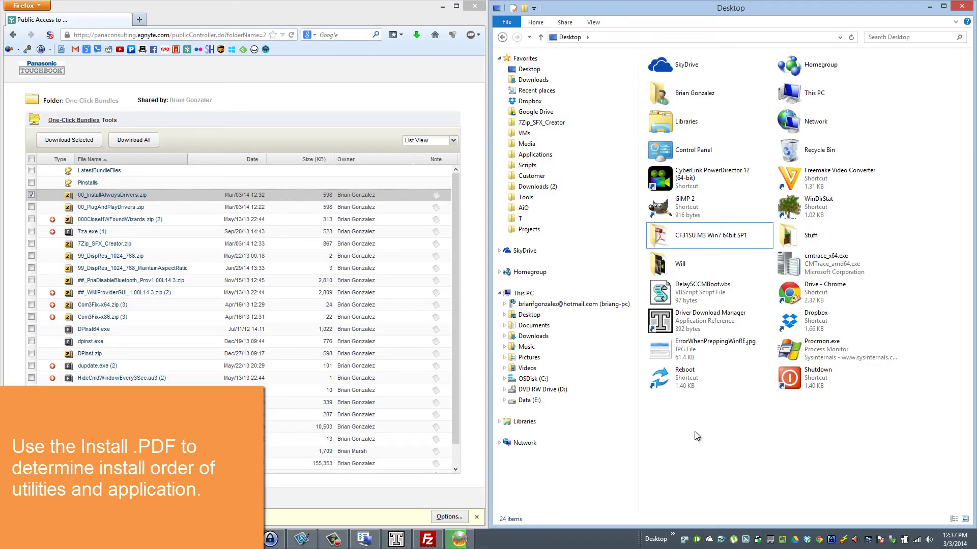
Step: Create a new folder named TempFolder on the desktop
right_click(698, 341)
mouse_move(652, 402)
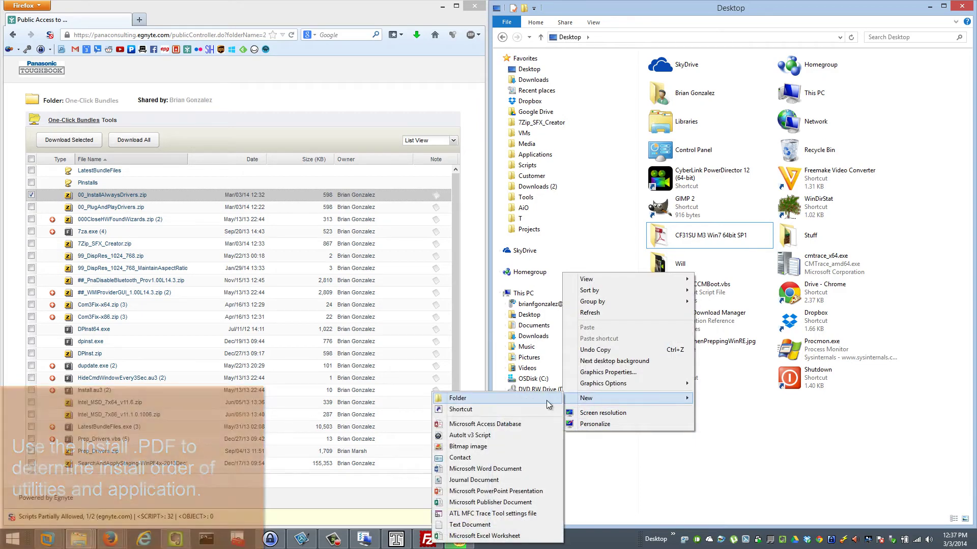
click(547, 399)
text(Temp)
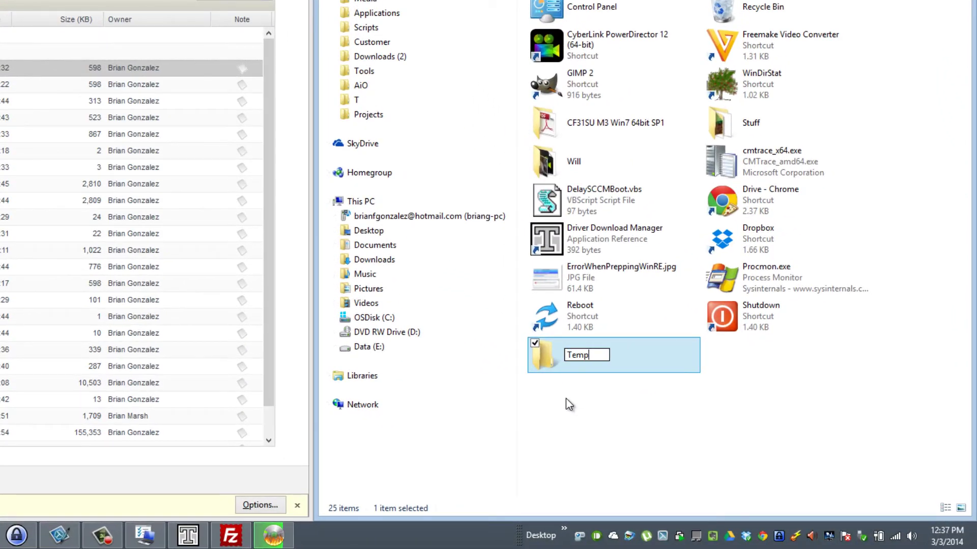
text(Folder)
key(Return)
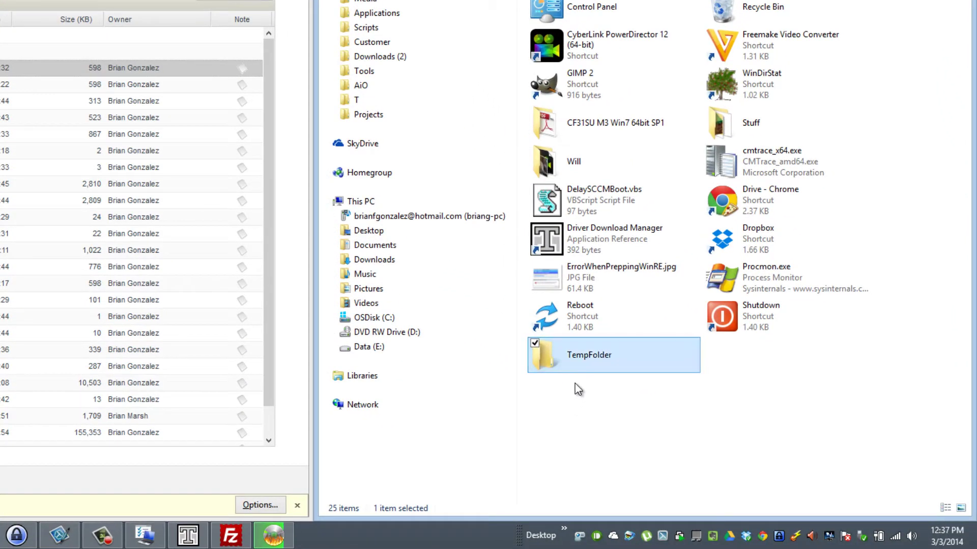
Step: Move the CF31SU M3 Win7 64bit SP1 folder into TempFolder and open TempFolder
drag(588, 133, 578, 357)
right_click(585, 121)
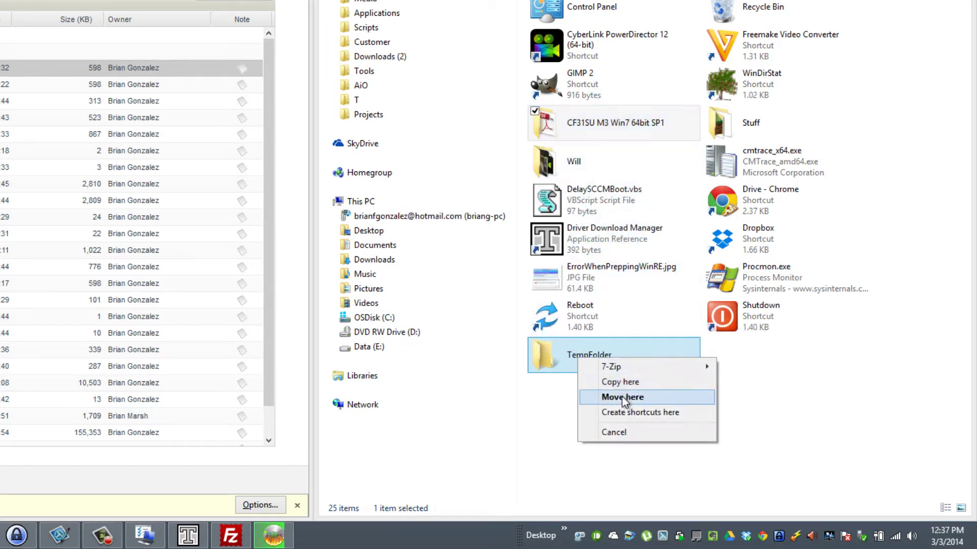
click(623, 397)
double_click(755, 325)
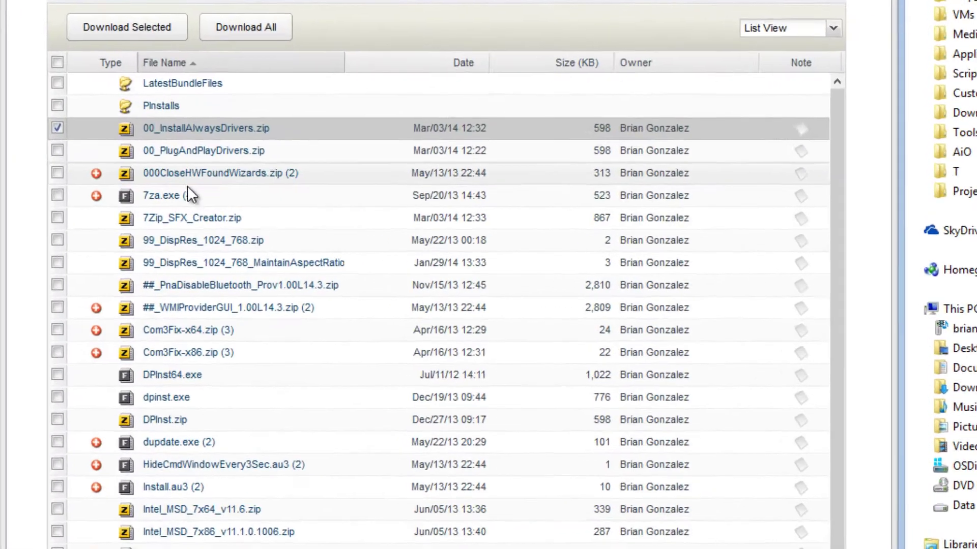
click(95, 231)
Step: Download 7za.exe from Egnyte into the desktop TempFolder
click(187, 192)
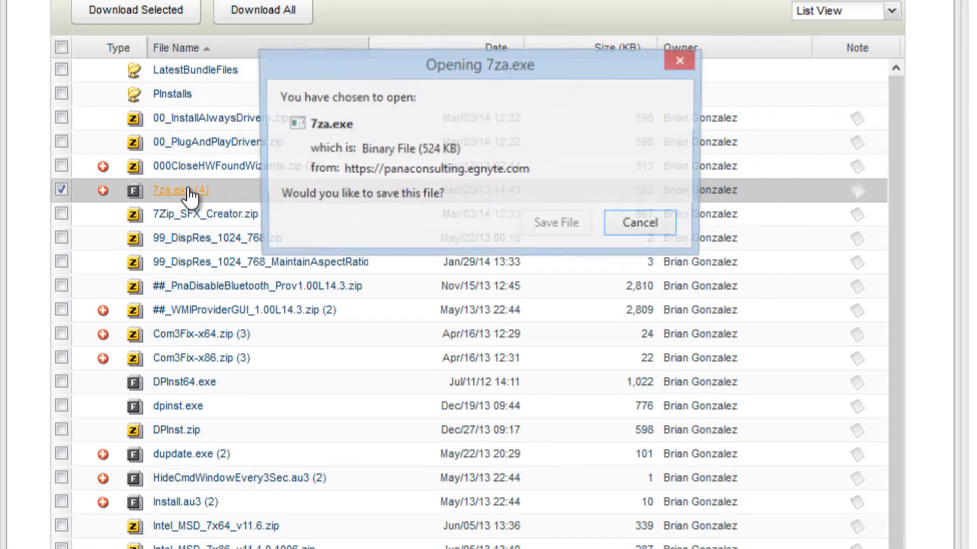
click(550, 226)
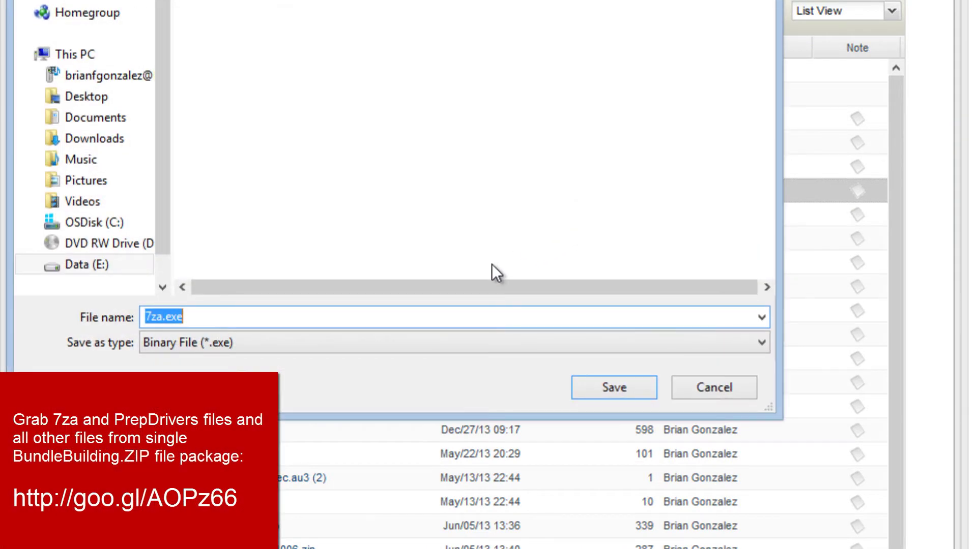
key(Home)
text(C:\Users\PANASONIC\Desktop\TempFolder\)
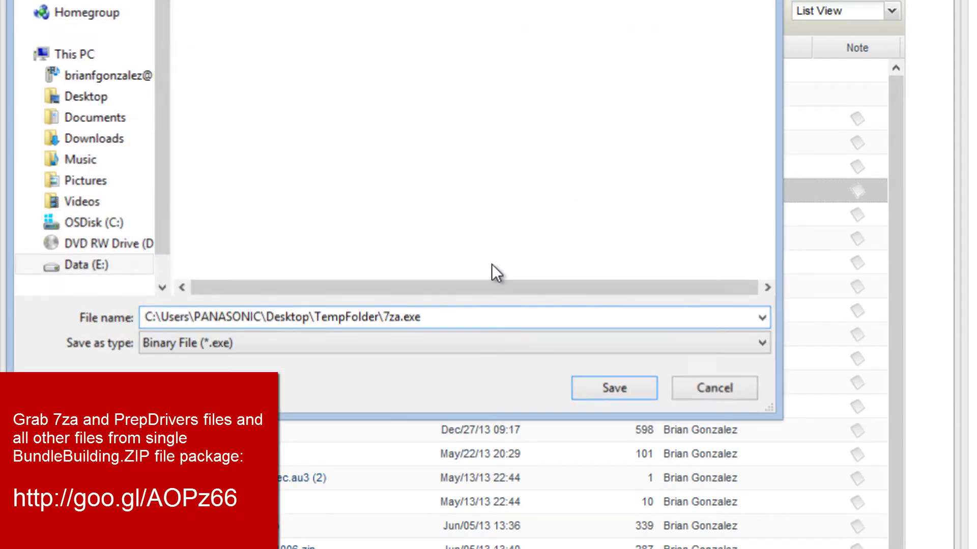
key(Return)
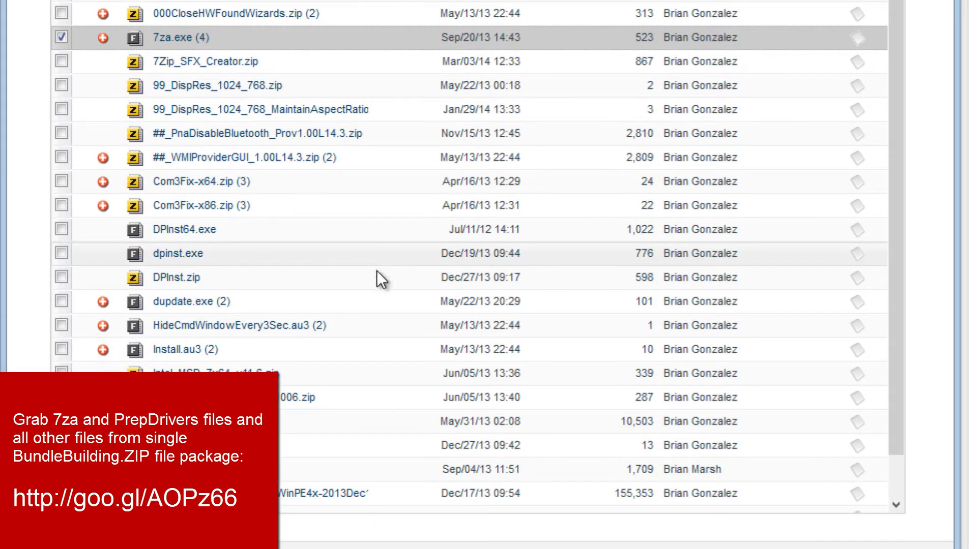
Step: Download Prep_Drivers.vbs into TempFolder and bring the TempFolder window forward
click(193, 445)
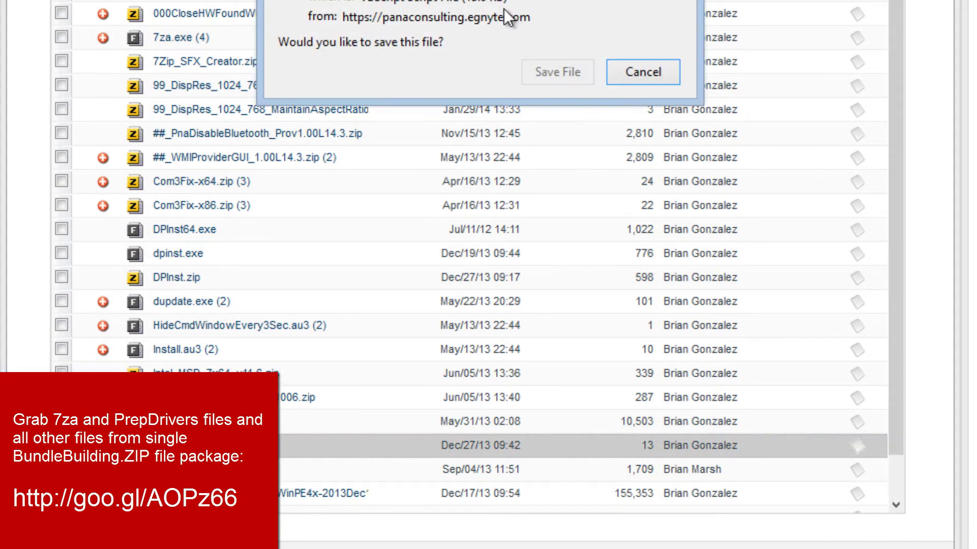
click(555, 72)
key(Home)
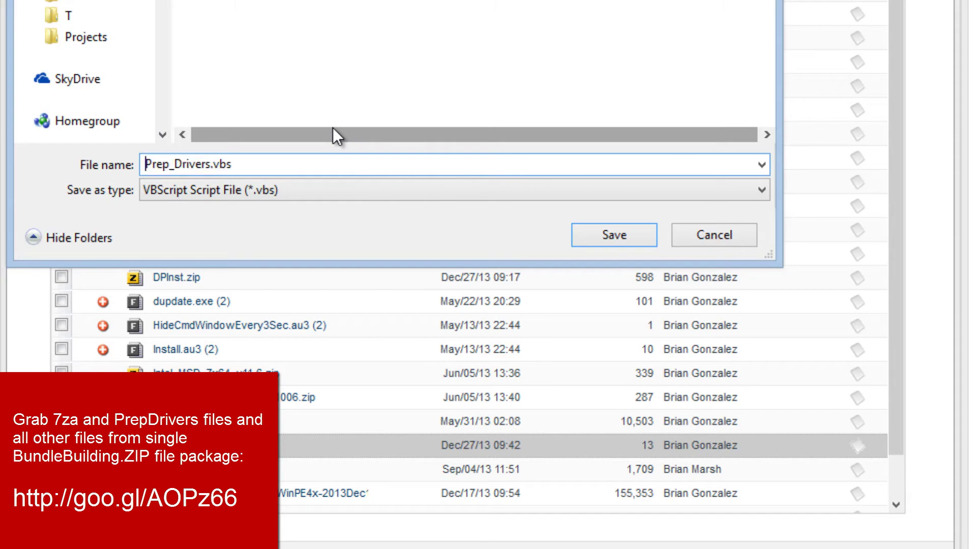
text(C:\Users\PANASONIC\Desktop\TempFolder\)
key(ctrl+a)
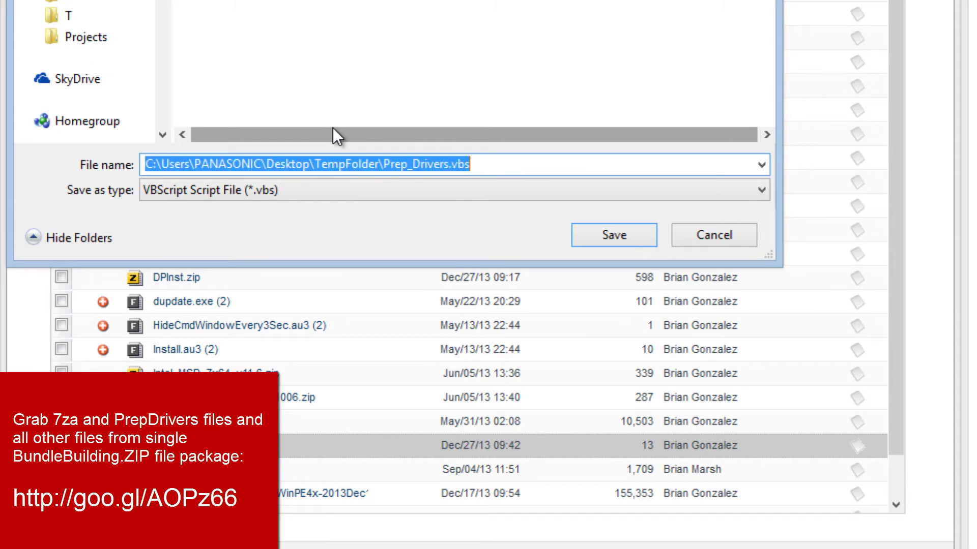
click(599, 238)
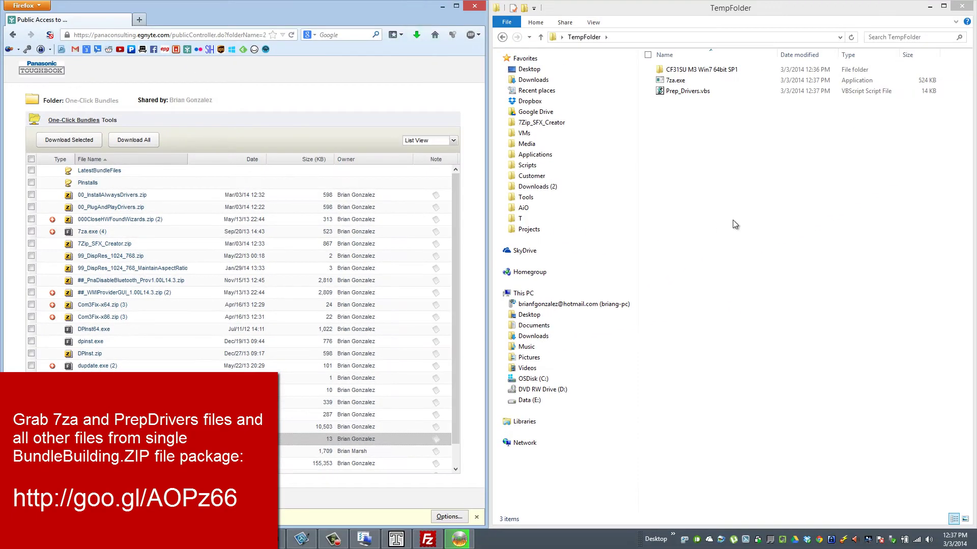
click(732, 220)
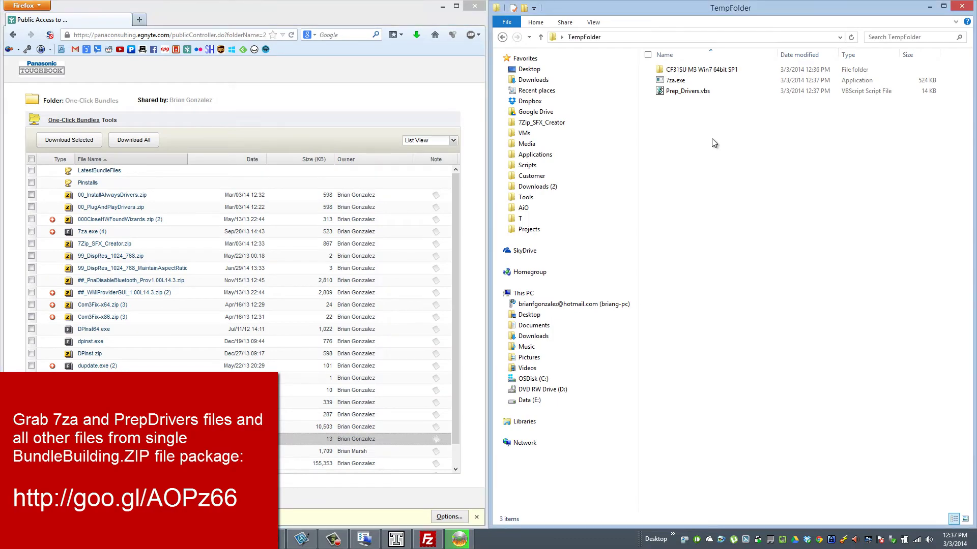
Step: Run Prep_Drivers.vbs, dismiss the missing pinstall.bat error, and delete the AssetTagEntryUtil folder
double_click(694, 93)
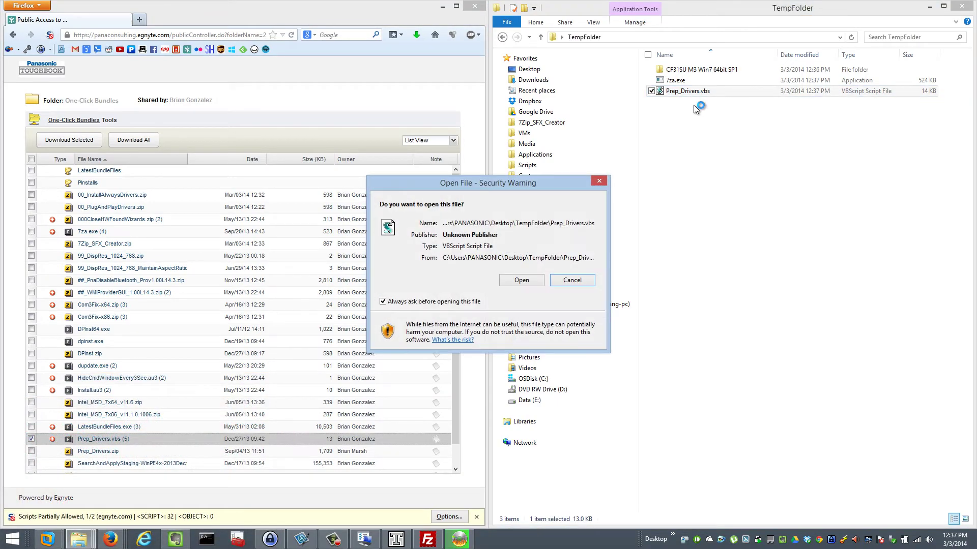
click(521, 280)
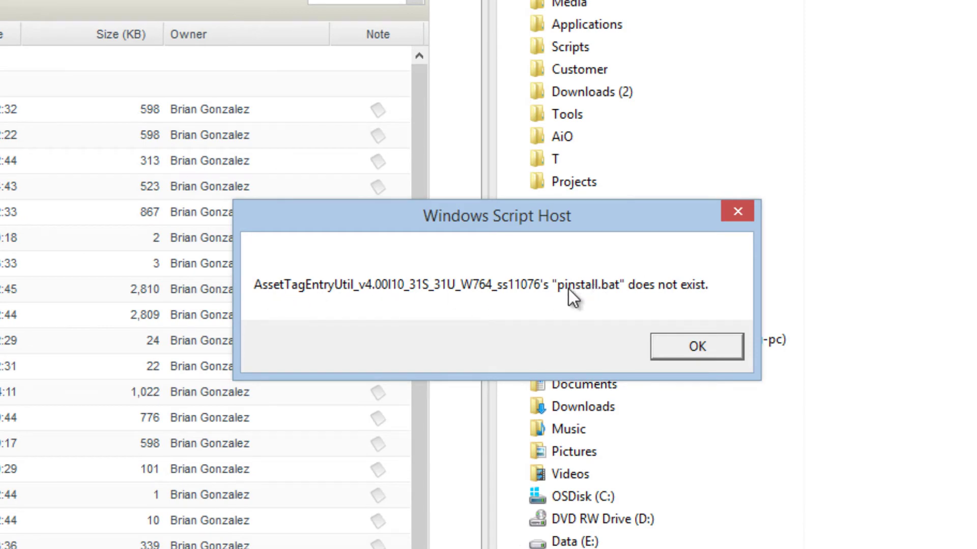
click(697, 347)
double_click(694, 66)
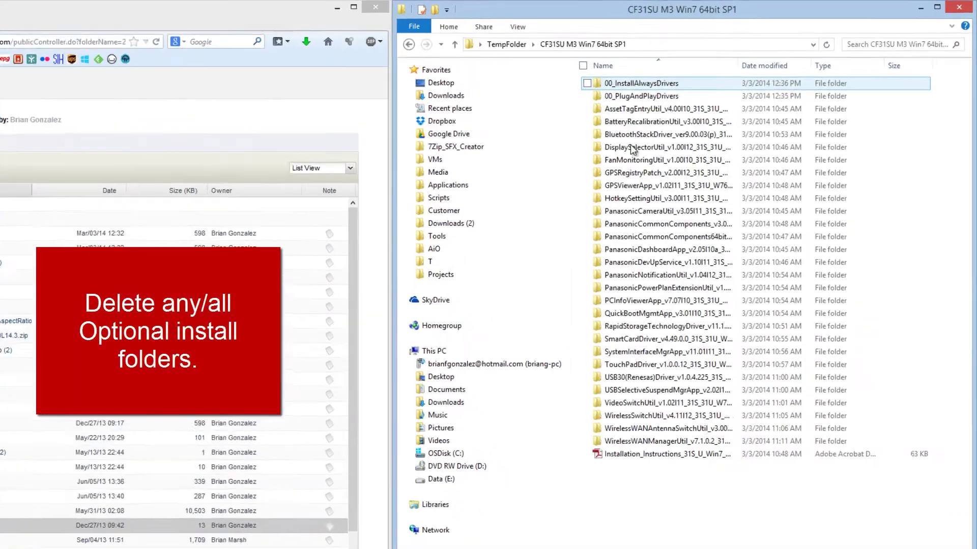
click(631, 109)
key(Delete)
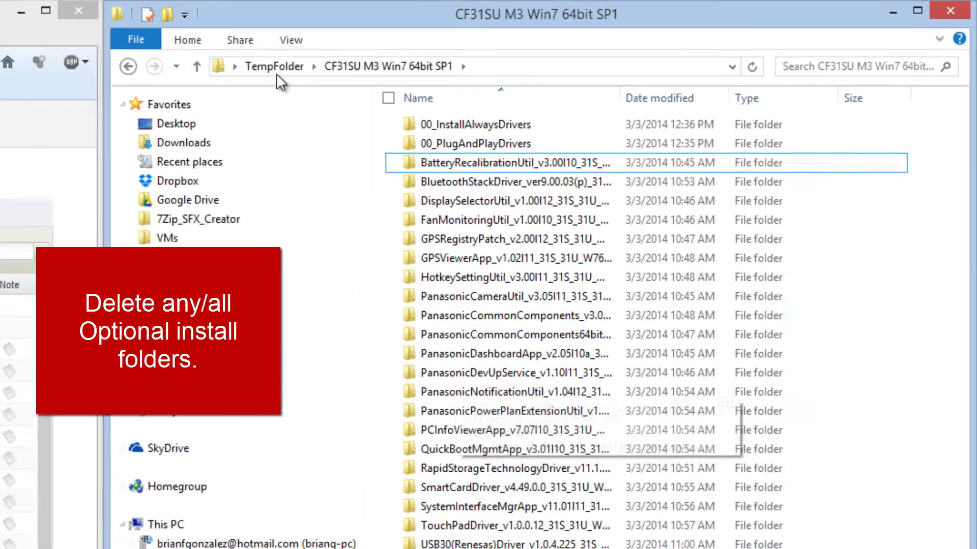
click(197, 73)
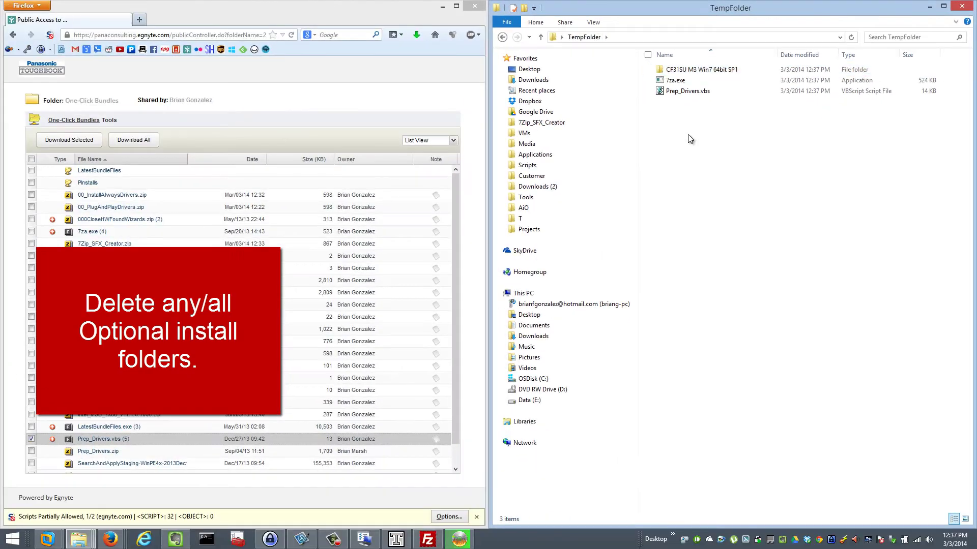
Step: Rerun Prep_Drivers.vbs and acknowledge the name-verification and PInstall-editing completion prompts
double_click(688, 91)
click(539, 278)
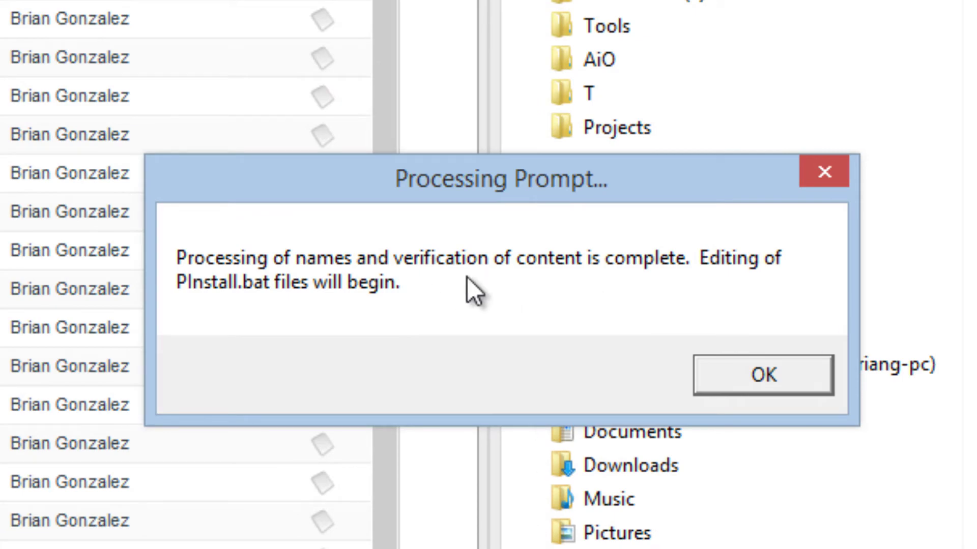
click(759, 374)
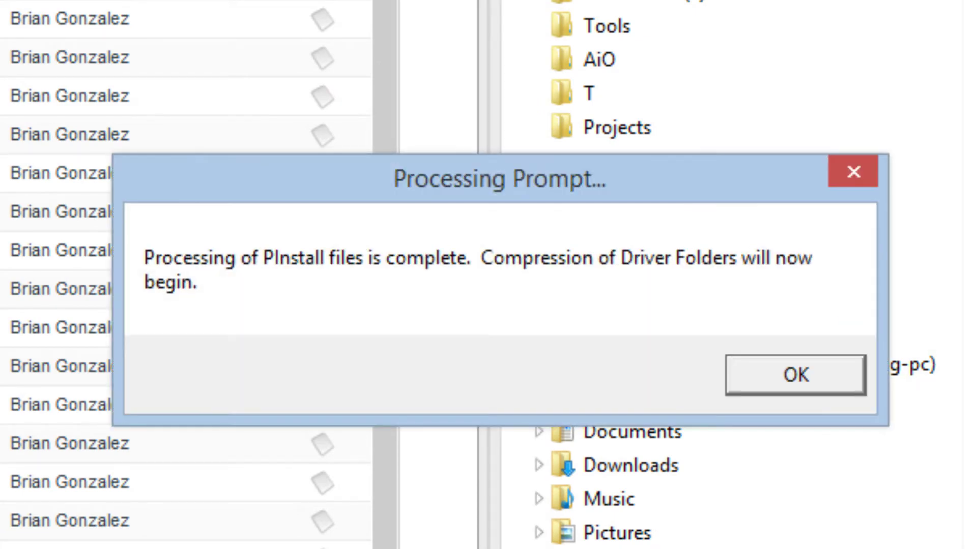
click(755, 386)
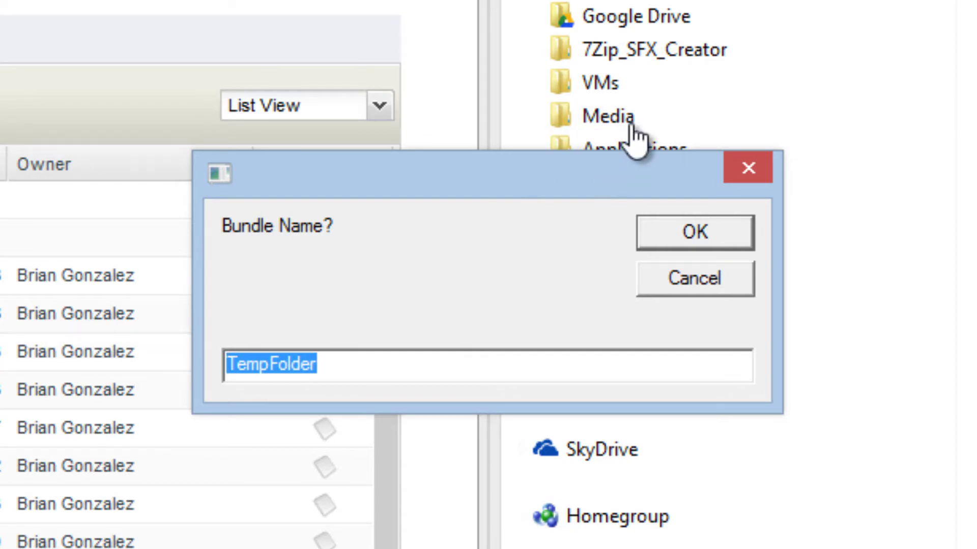
key(alt+Tab)
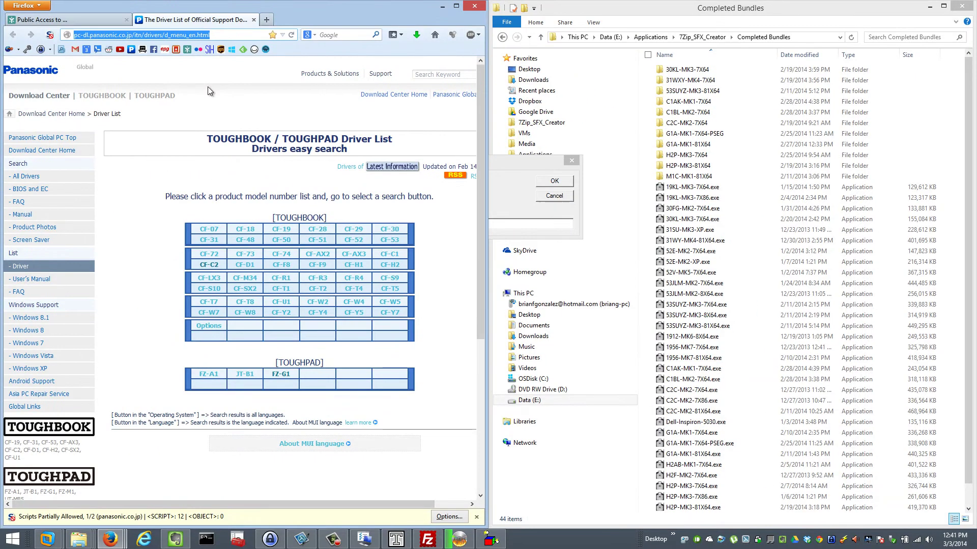
click(208, 240)
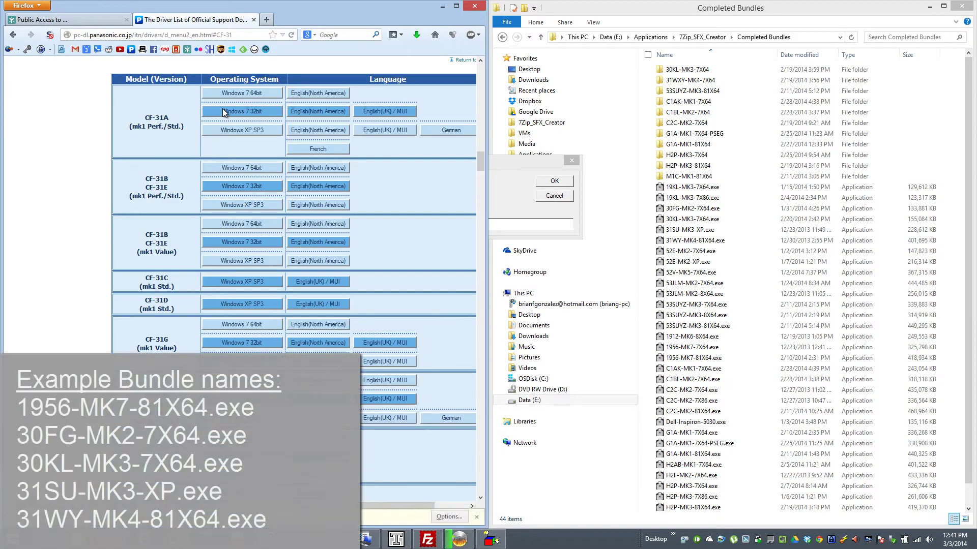
Step: Check the CF-31S/U mk3 listing, then enter and copy the bundle name 31SU-MK3-7X64
scroll(166, 260, down, 10)
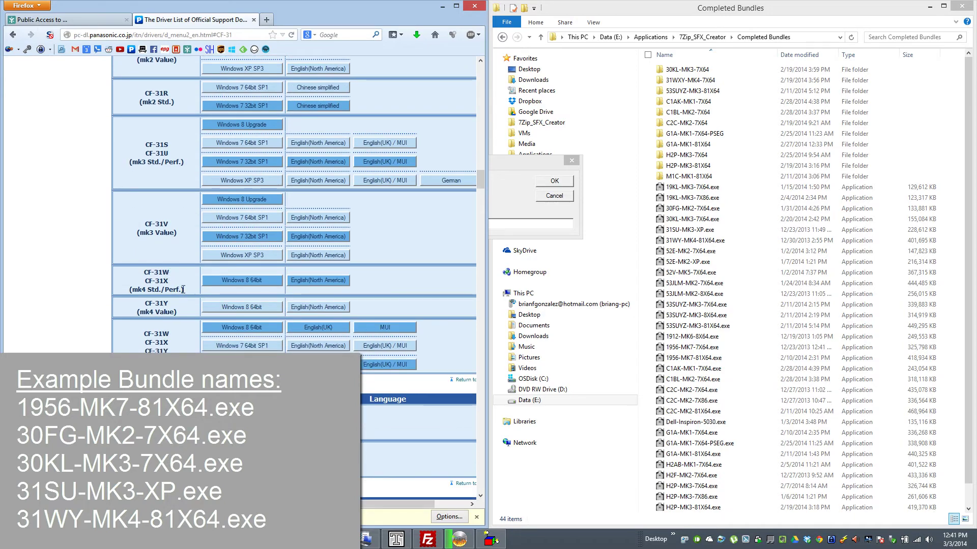
drag(138, 286, 130, 289)
drag(183, 162, 128, 164)
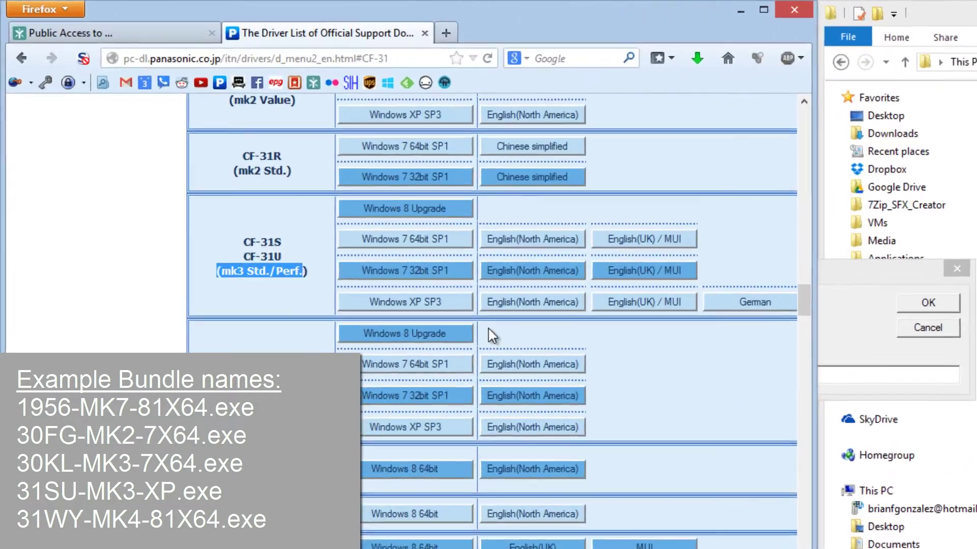
click(657, 218)
text(31SU-MK3-7X64)
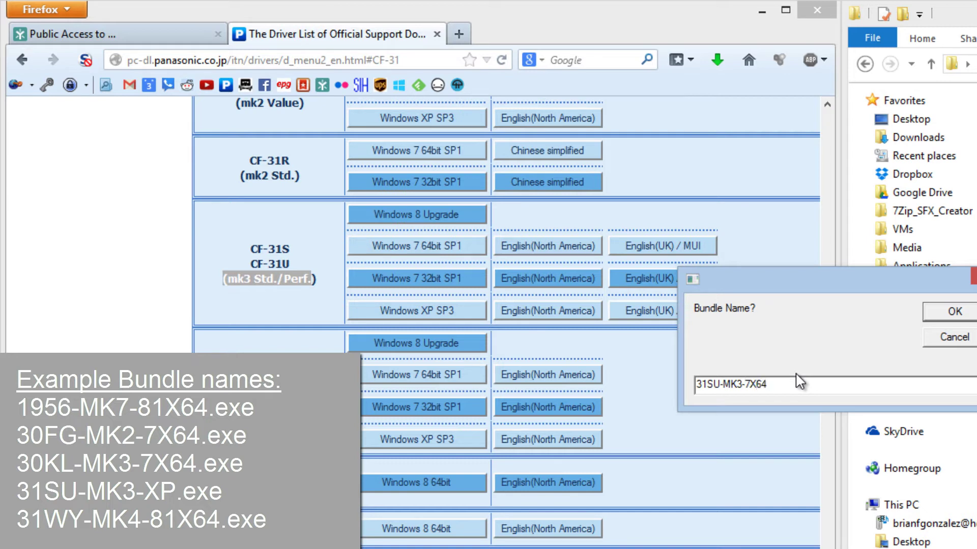
key(ctrl+a)
key(ctrl+c)
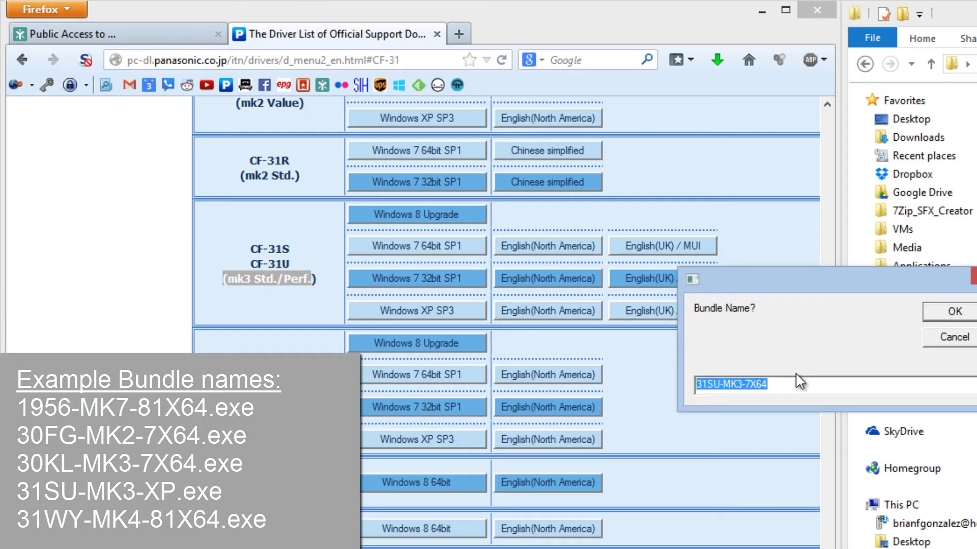
key(Return)
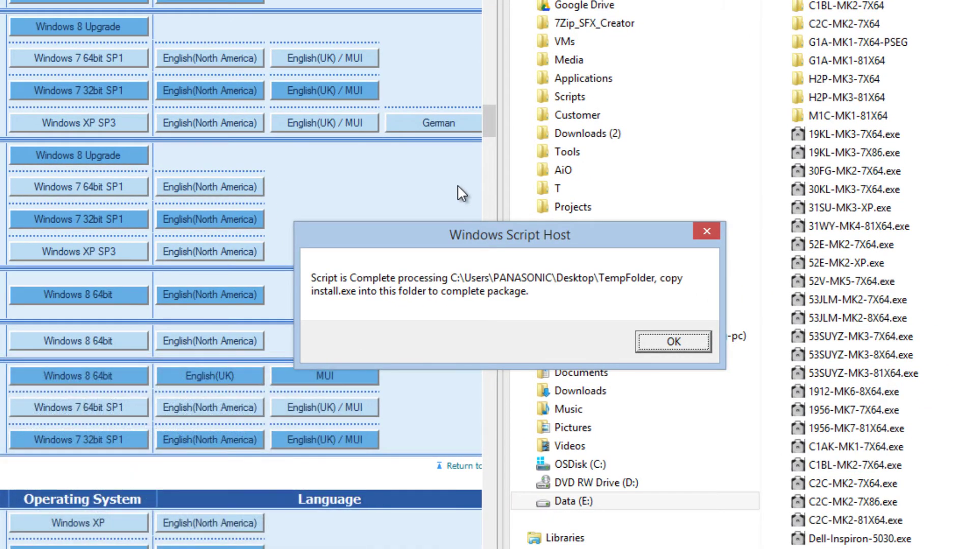
Step: Dismiss the completion message, rename the desktop TempFolder to 31SU-MK3-7X64, and open its inner folder
key(Return)
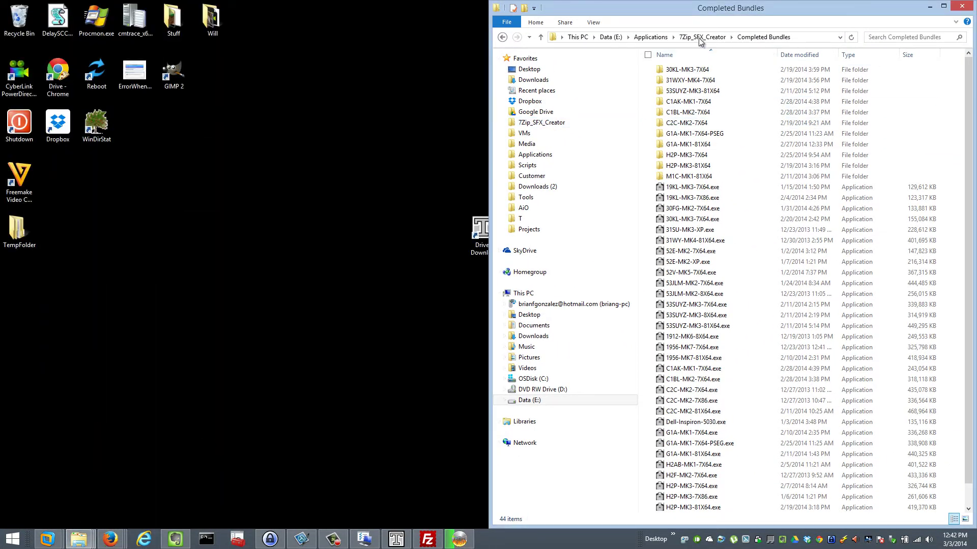
click(529, 69)
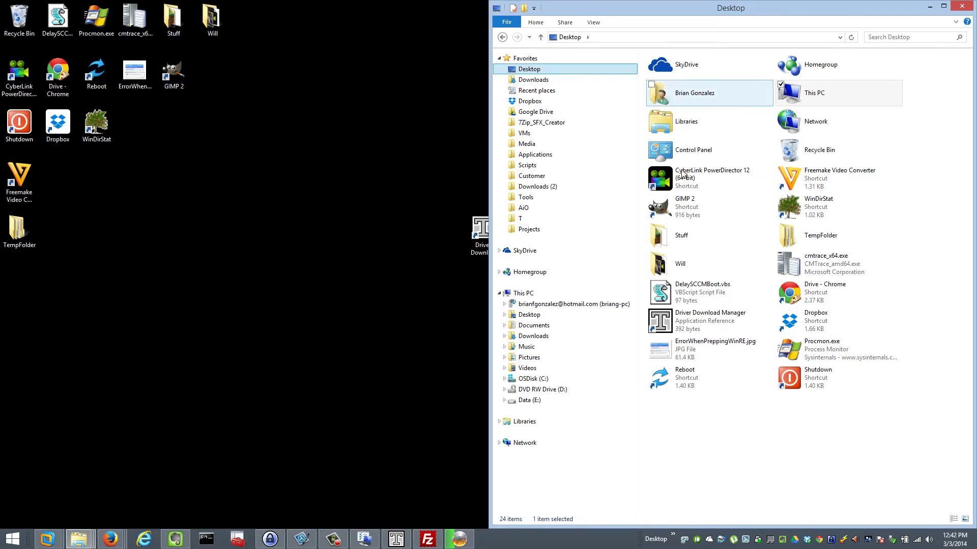
click(793, 233)
key(F2)
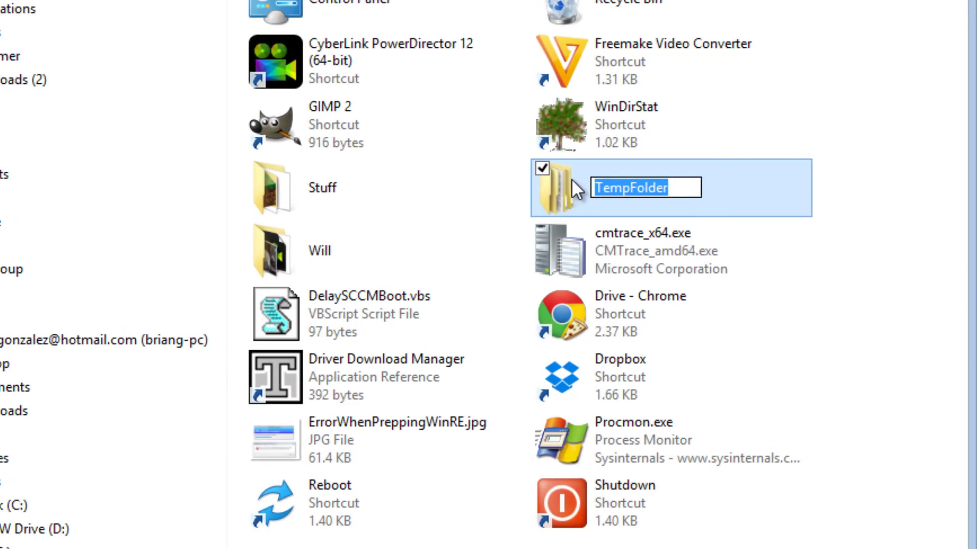
text(31SU-MK3-7X64)
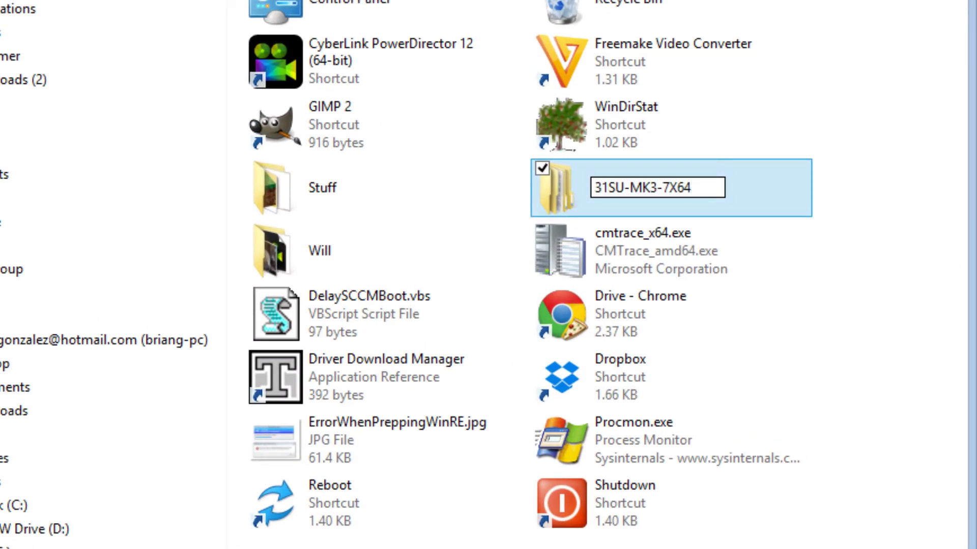
key(Return)
double_click(643, 189)
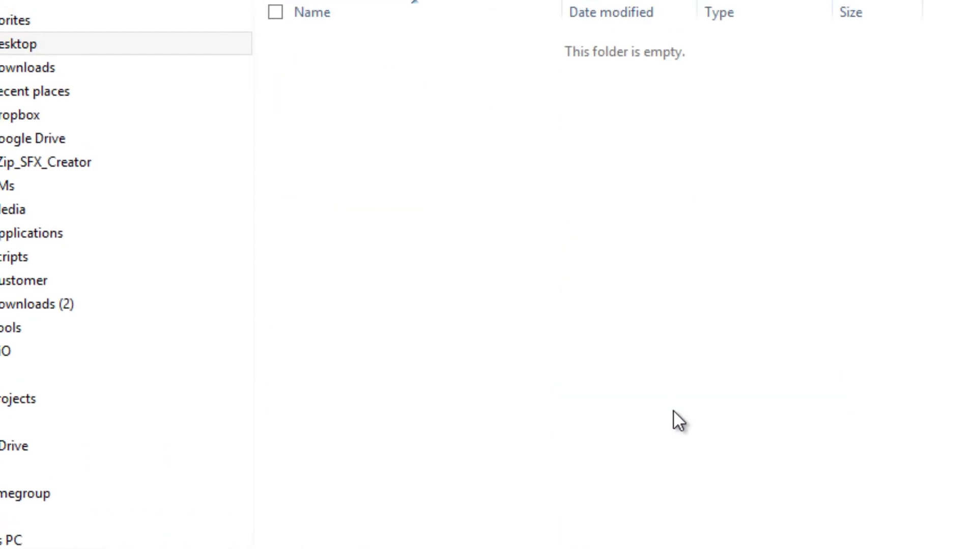
double_click(406, 179)
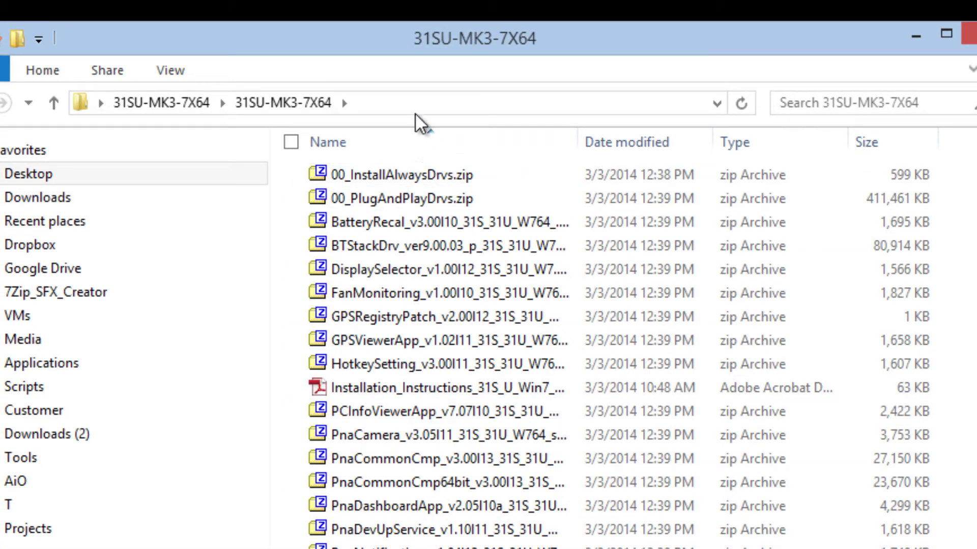
Step: Download Install.exe from LatestBundleFiles into the desktop 31SU-MK3-7X64 folder
click(178, 107)
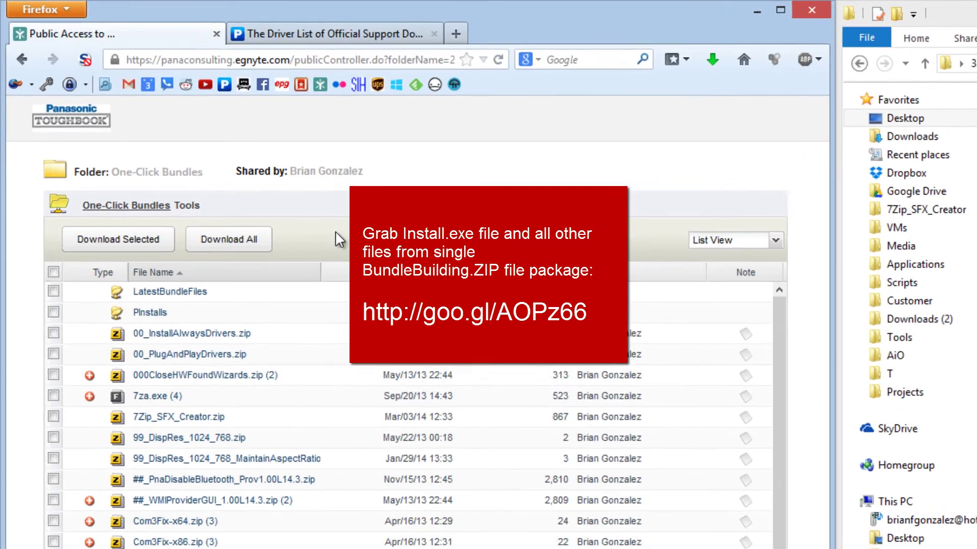
click(161, 300)
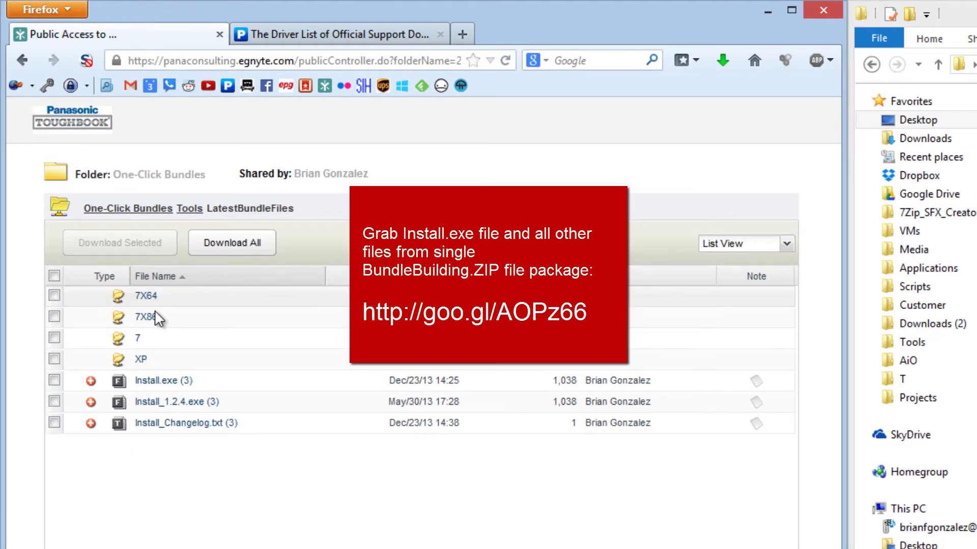
click(148, 385)
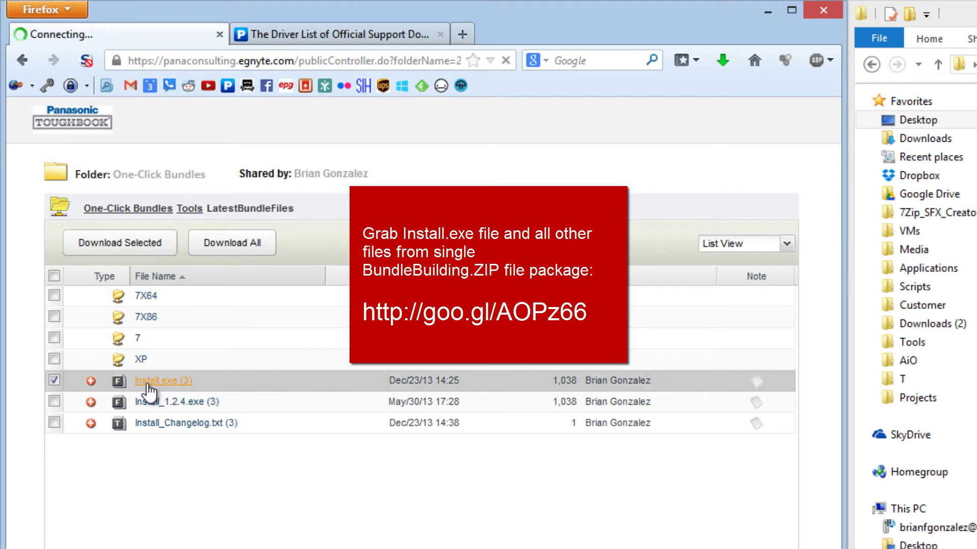
click(492, 433)
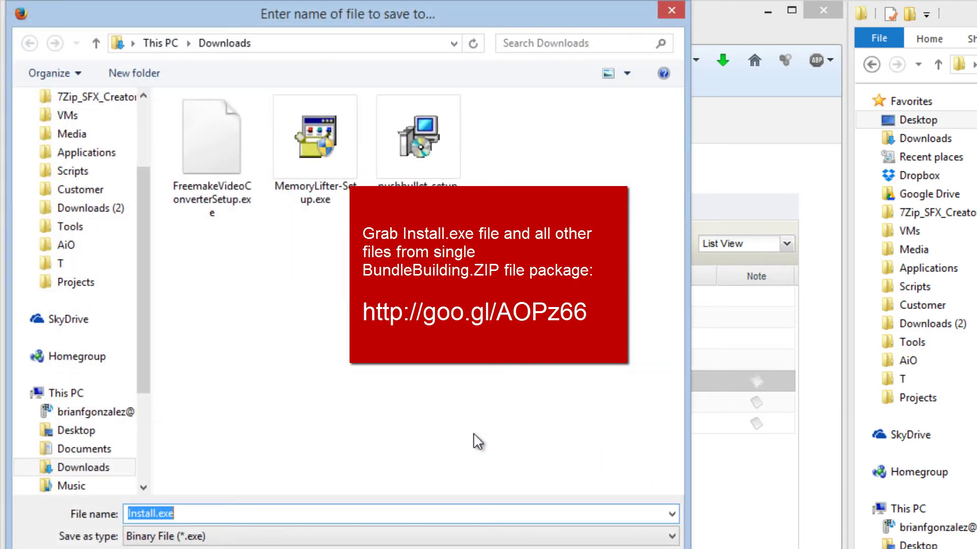
key(Home)
key(ctrl+v)
key(shift+Home)
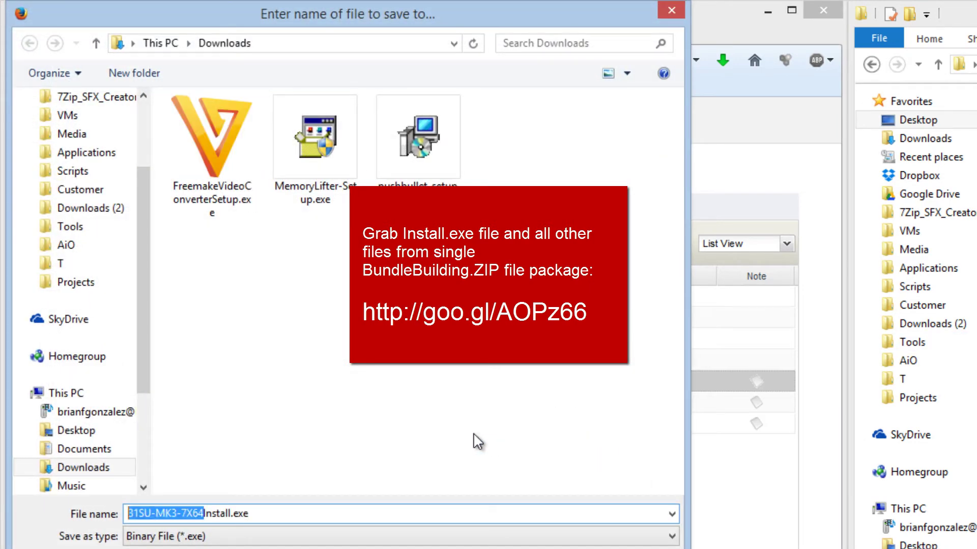
key(BackSpace)
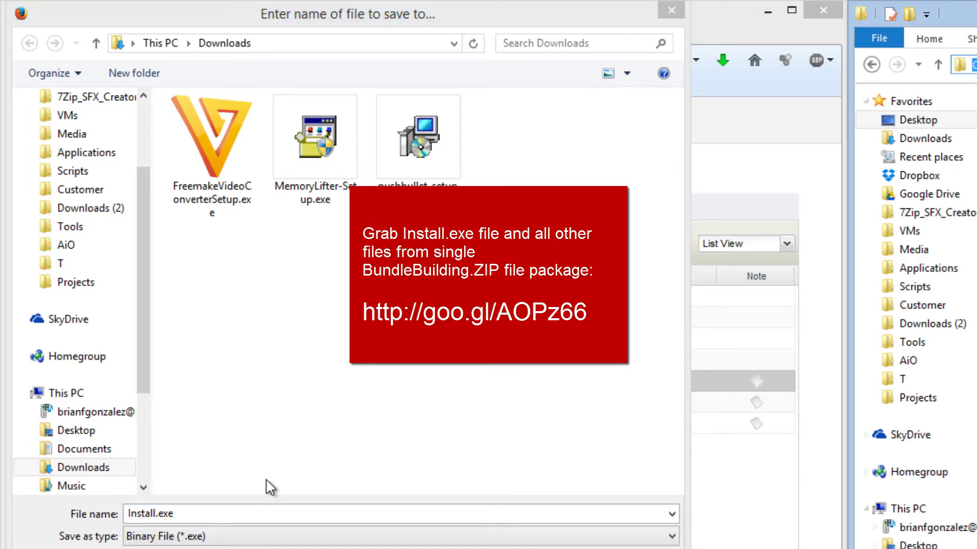
text(C:\Users\PANASONIC\Desktop\31SU-MK3-7X64\)
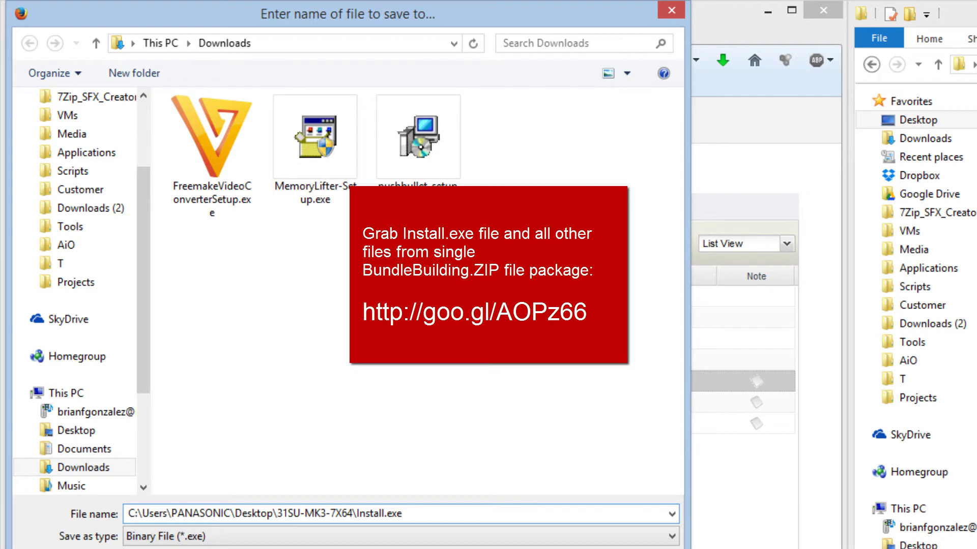
key(Return)
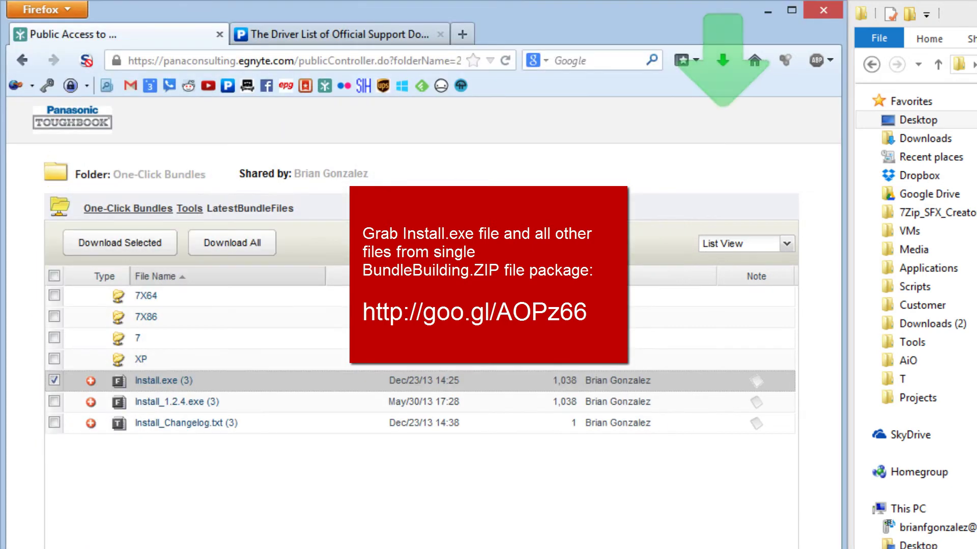
Step: Download Install_Changelog.txt into the 31SU-MK3-7X64 folder and duplicate it there
click(219, 431)
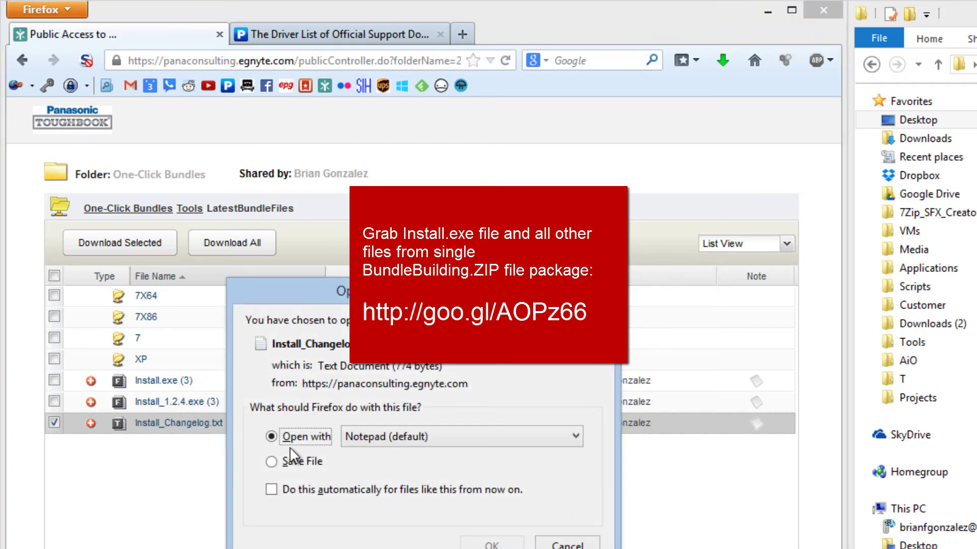
click(308, 467)
key(Return)
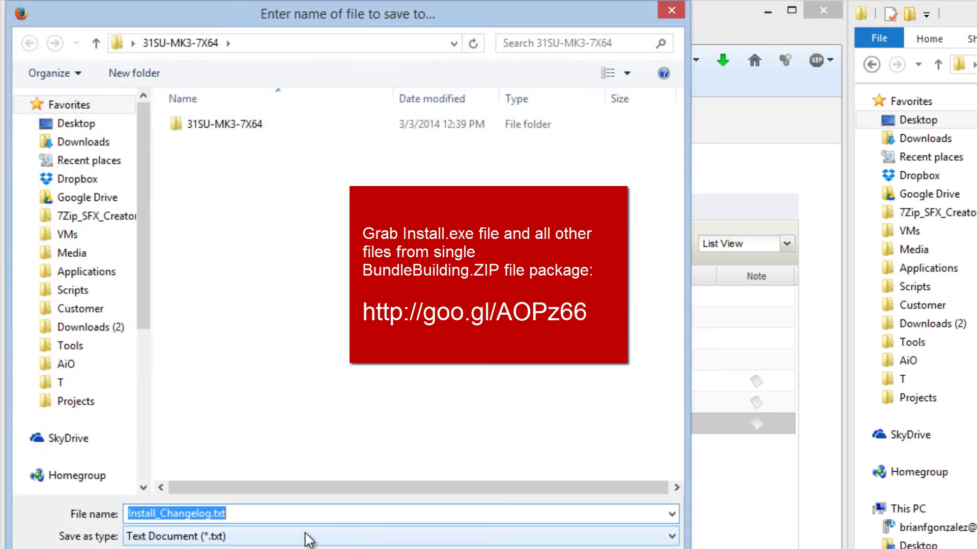
key(Home)
text(C:\Users\PANASONIC\Desktop\31SU-MK3-7X64\)
text(\)
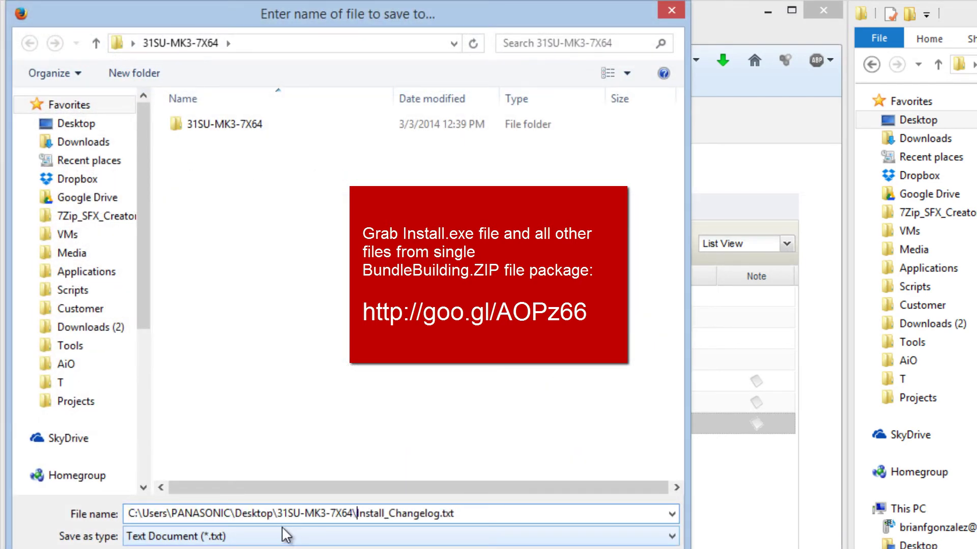
key(Return)
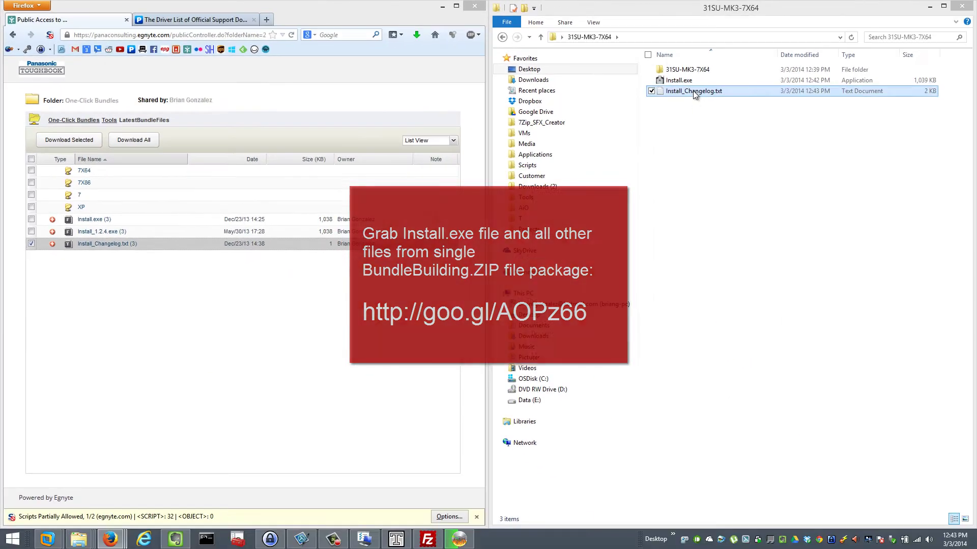
drag(947, 124, 950, 163)
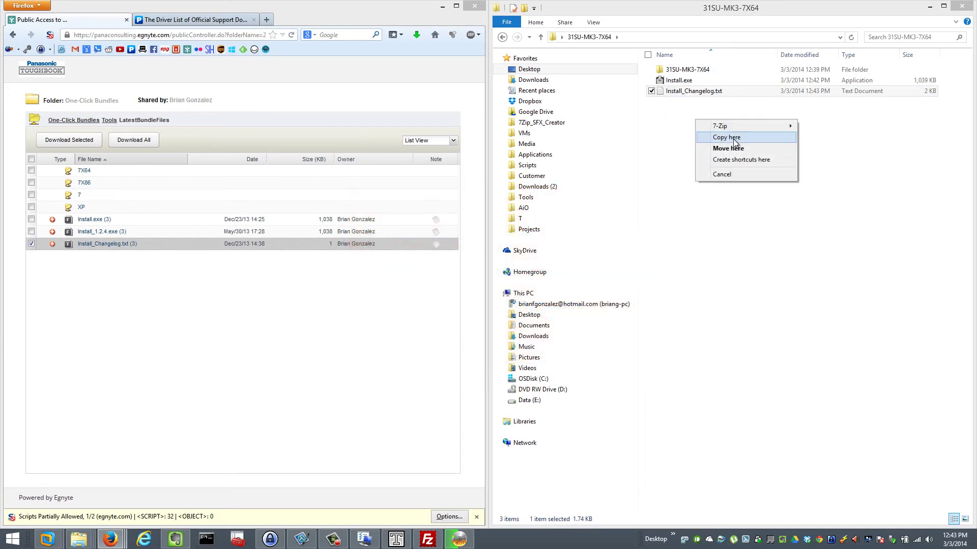
Step: Rename 'Install_Changelog - Copy.txt' to Bundle_Changelog.txt and open it in Notepad
click(733, 138)
key(F2)
key(Home)
key(Delete)
key(Delete)
key(Delete)
key(Delete)
key(Delete)
key(Delete)
key(Delete)
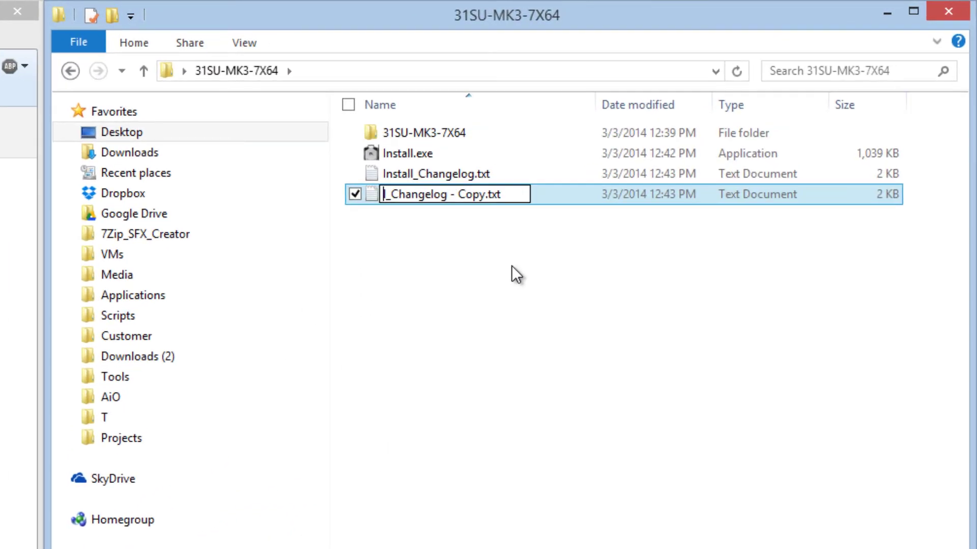
text(Bundle)
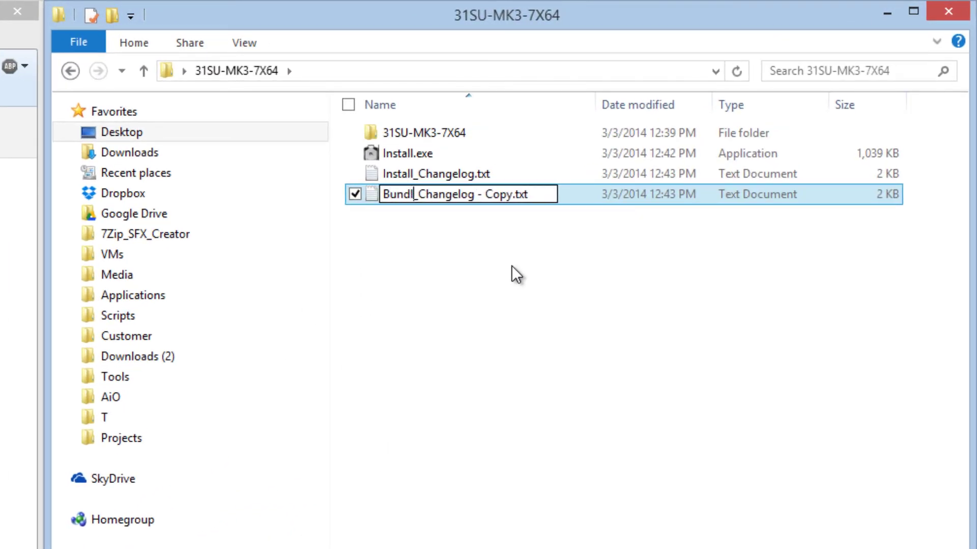
key(Right)
key(Right)
key(Right)
key(Right)
key(Right)
key(Right)
key(Right)
key(Right)
key(Right)
key(shift+Right)
key(shift+Right)
key(shift+Right)
key(shift+Right)
key(shift+Right)
key(shift+Right)
key(shift+Right)
key(Delete)
key(Return)
key(Return)
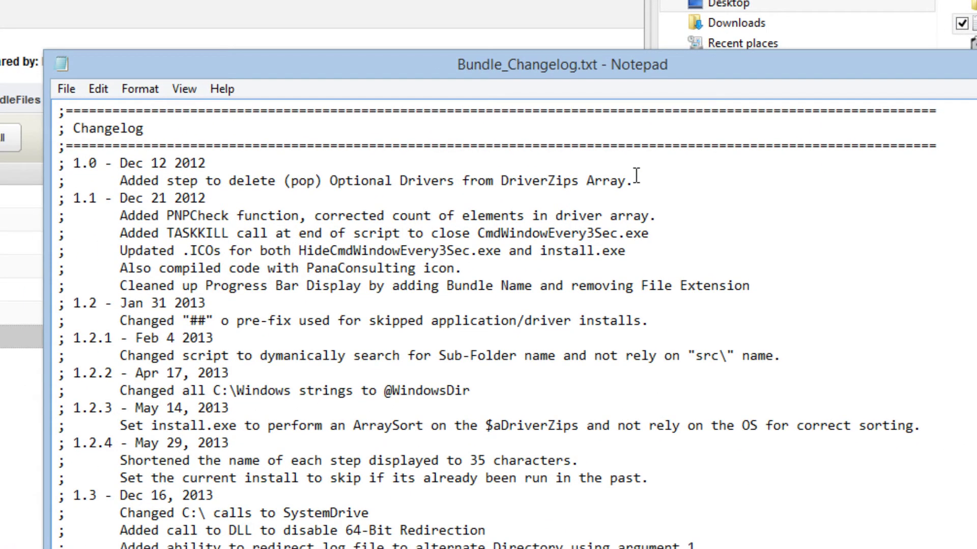
drag(635, 175, 724, 540)
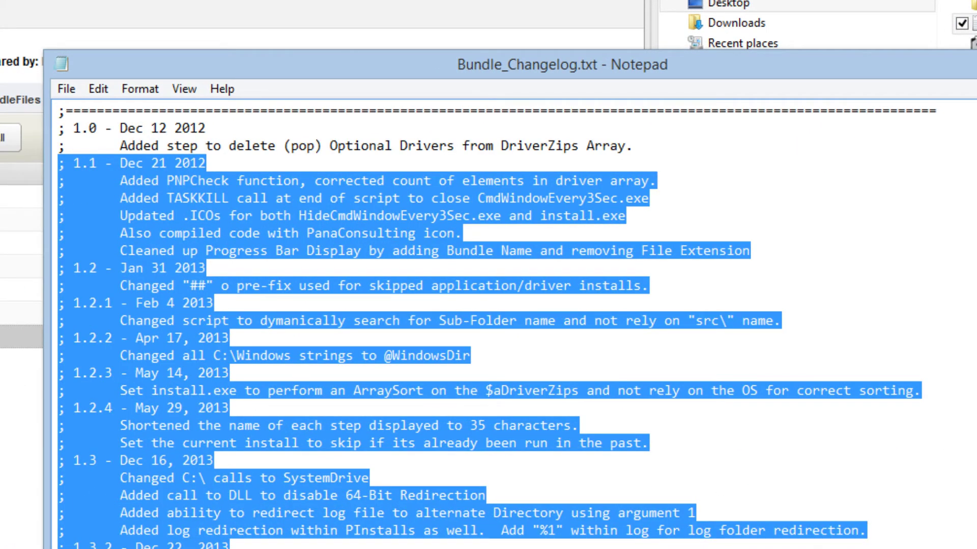
Step: Cut the changelog down to '1.0 - Mar 3 2014 / First Revision.' and close Notepad
key(Delete)
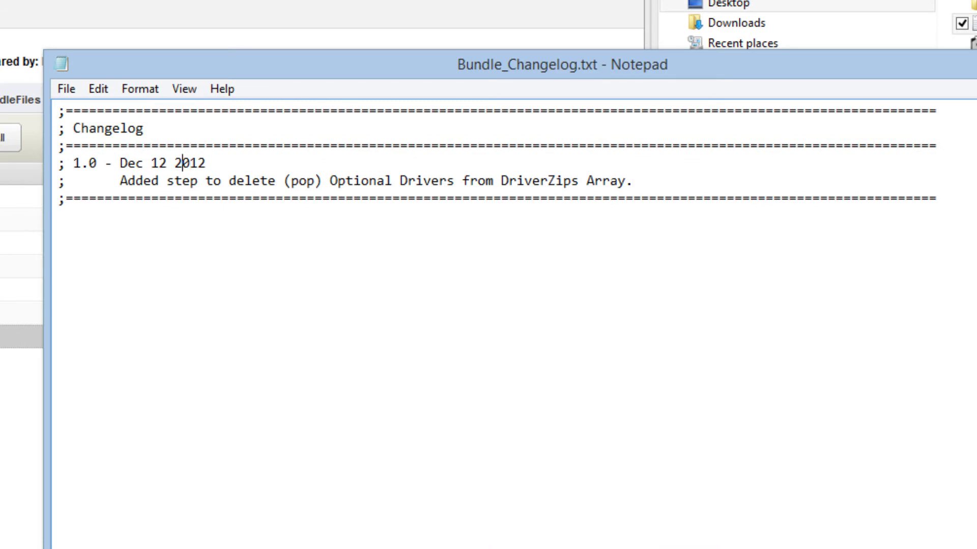
key(shift+End)
text(M)
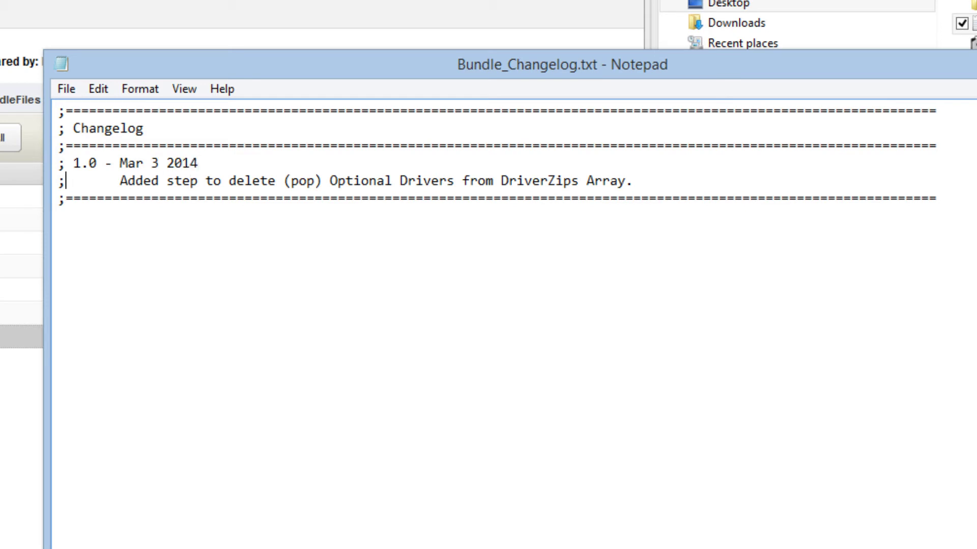
key(shift+End)
text(F)
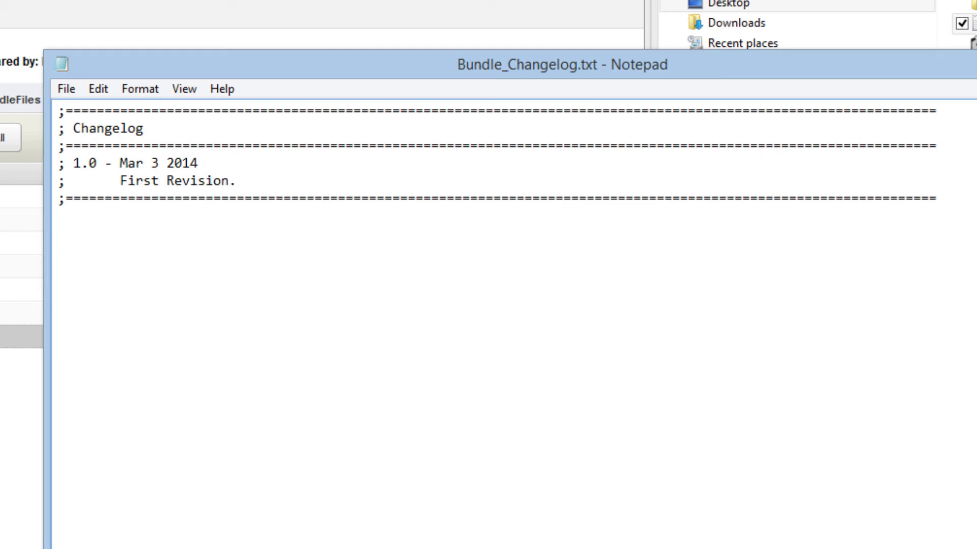
key(alt+F4)
Step: Close Notepad and inspect the inner 31SU-MK3-7X64 folder of driver zips
click(687, 397)
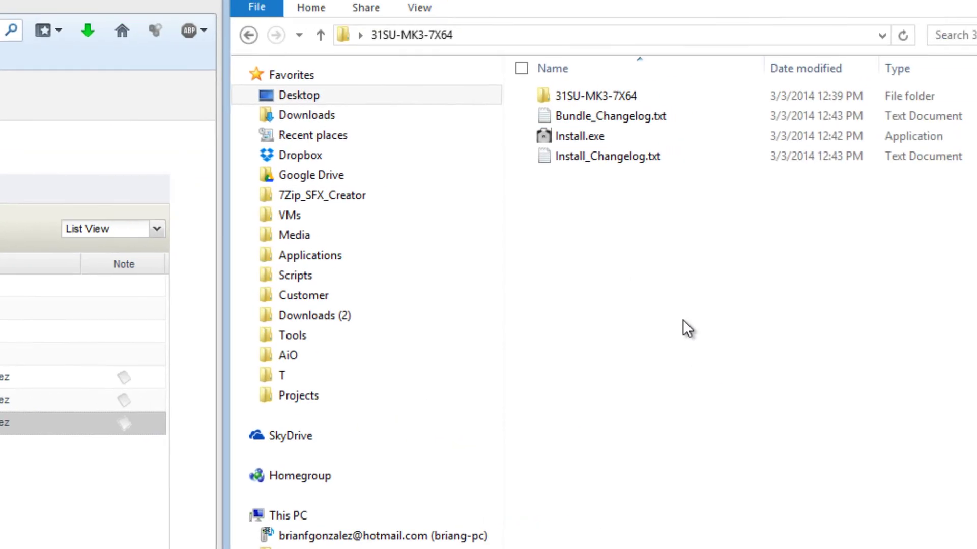
double_click(480, 128)
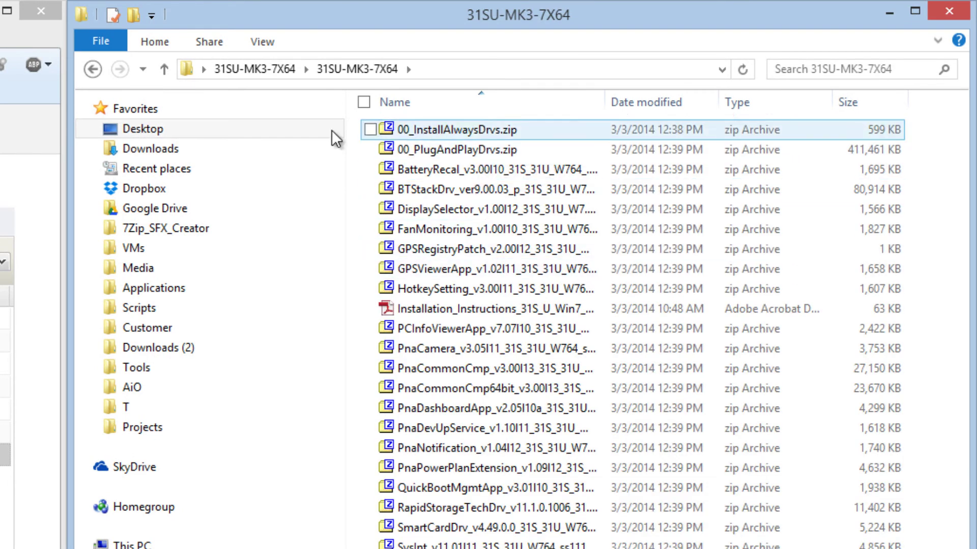
click(94, 68)
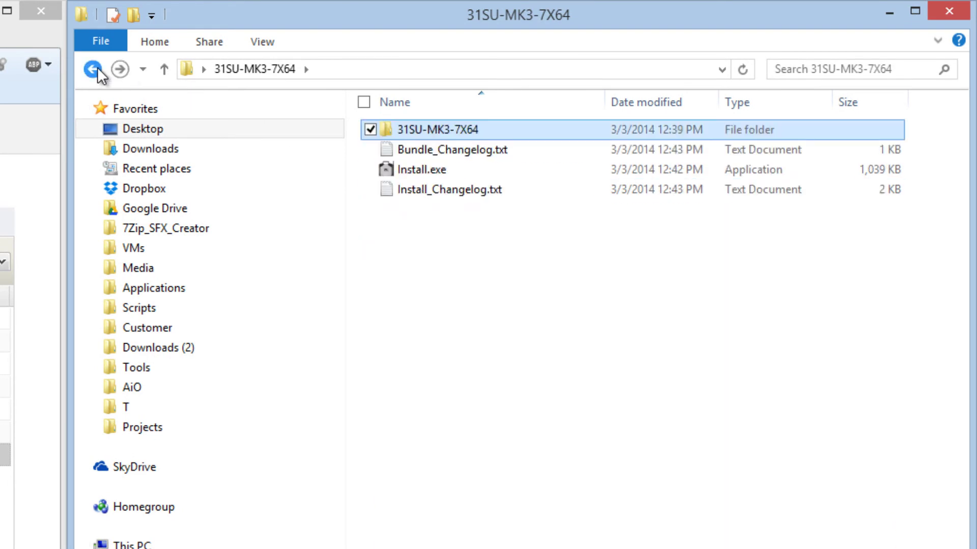
click(120, 69)
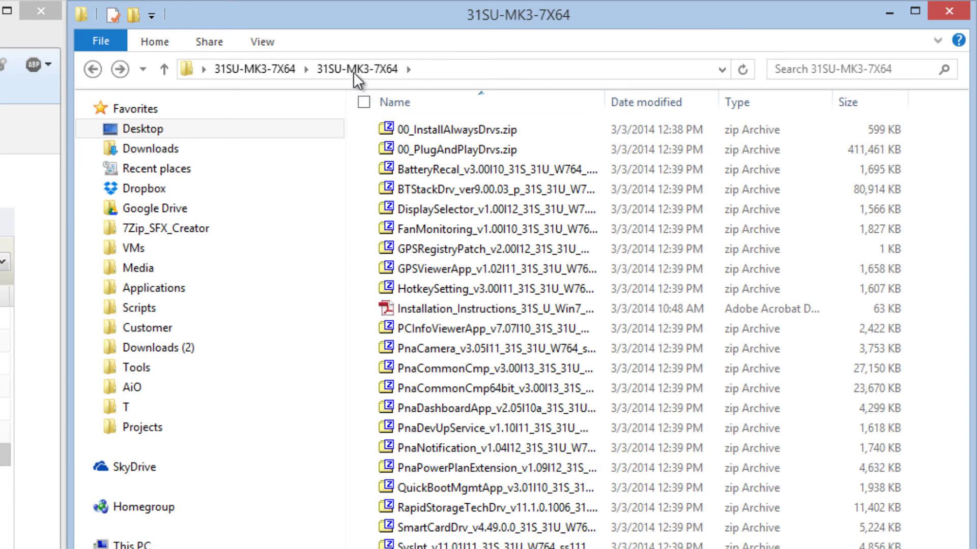
Step: Go up two levels to the Desktop and switch to Firefox
click(164, 62)
click(164, 62)
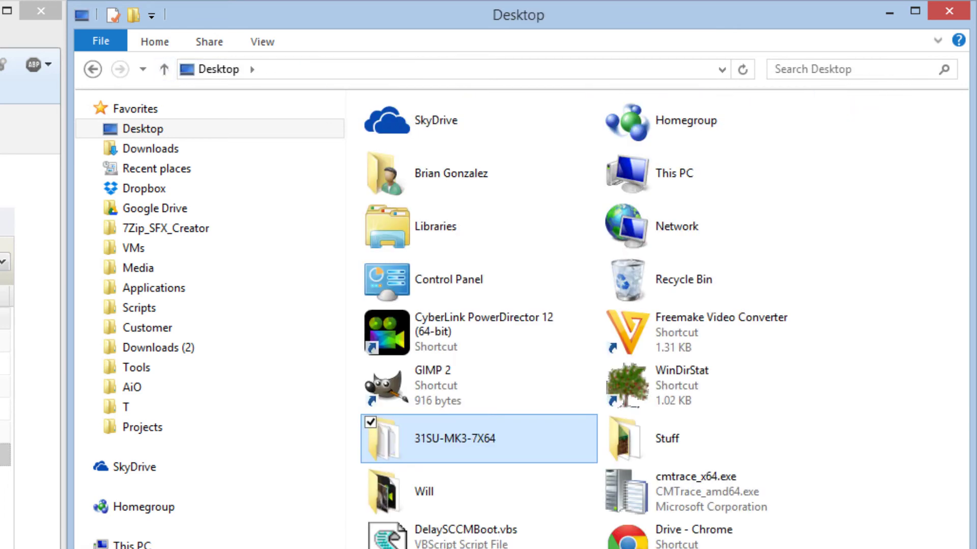
key(alt+Tab)
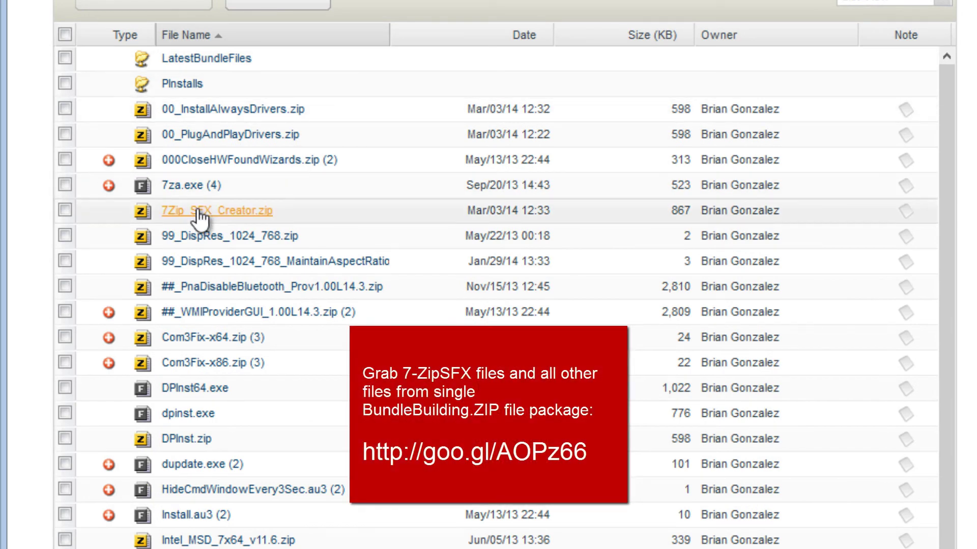
Step: Save 7Zip_SFX_Creator.zip from the Egnyte listing onto the Desktop
click(224, 213)
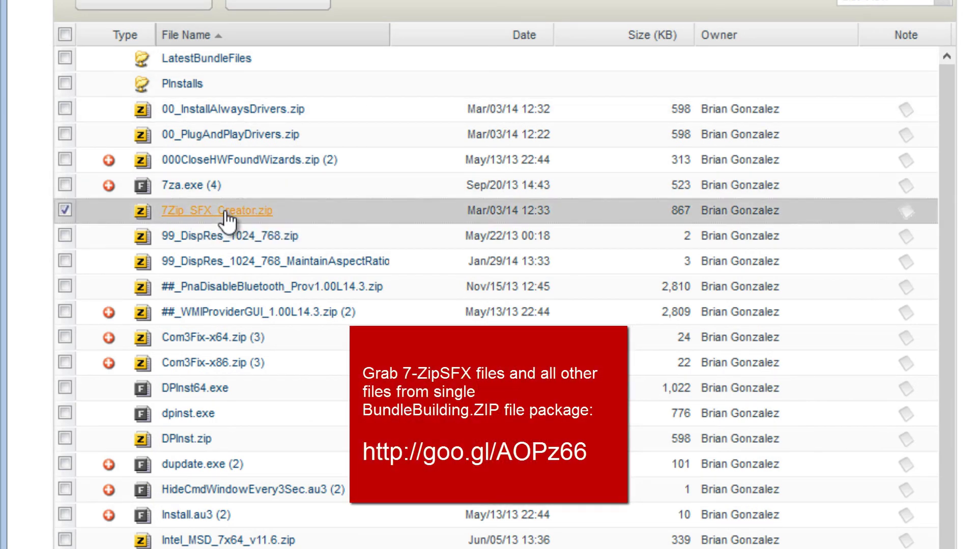
click(371, 259)
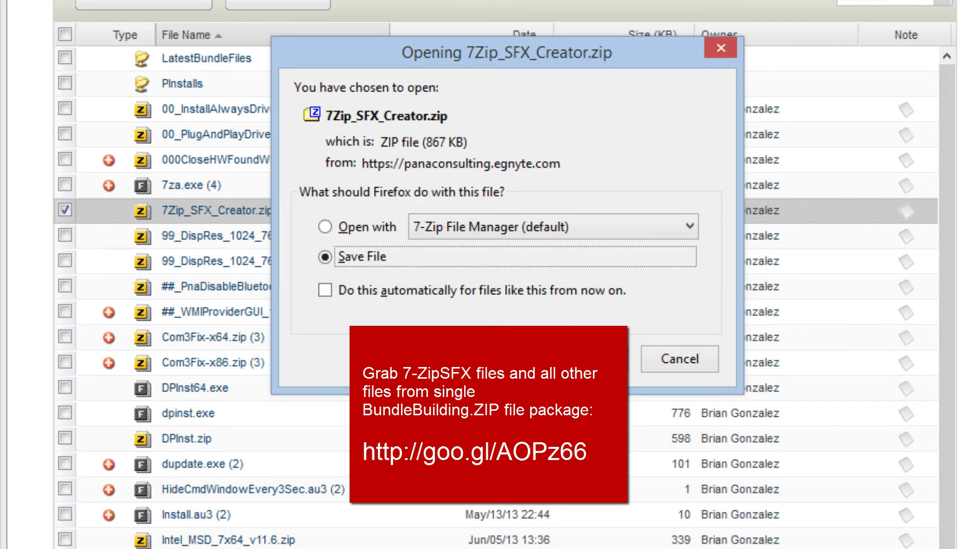
key(Return)
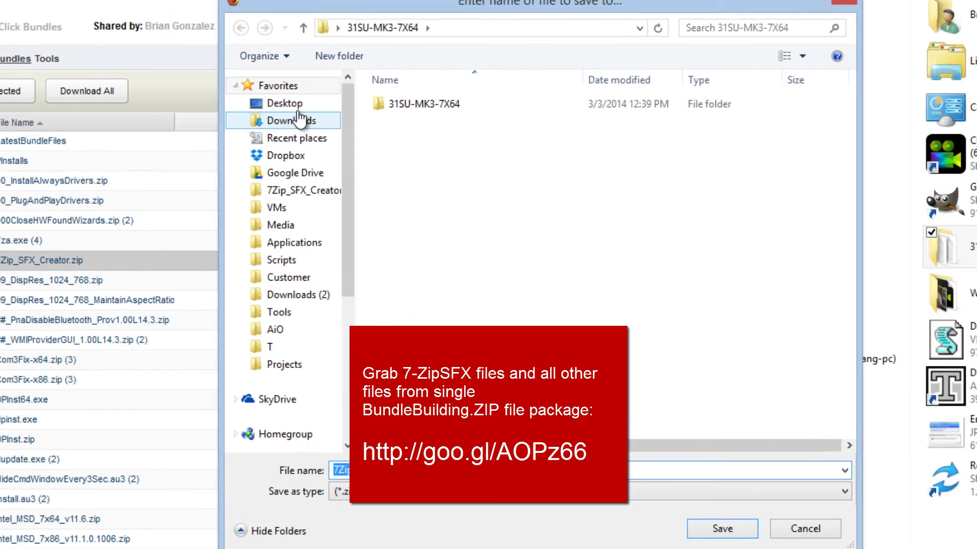
click(290, 104)
click(665, 525)
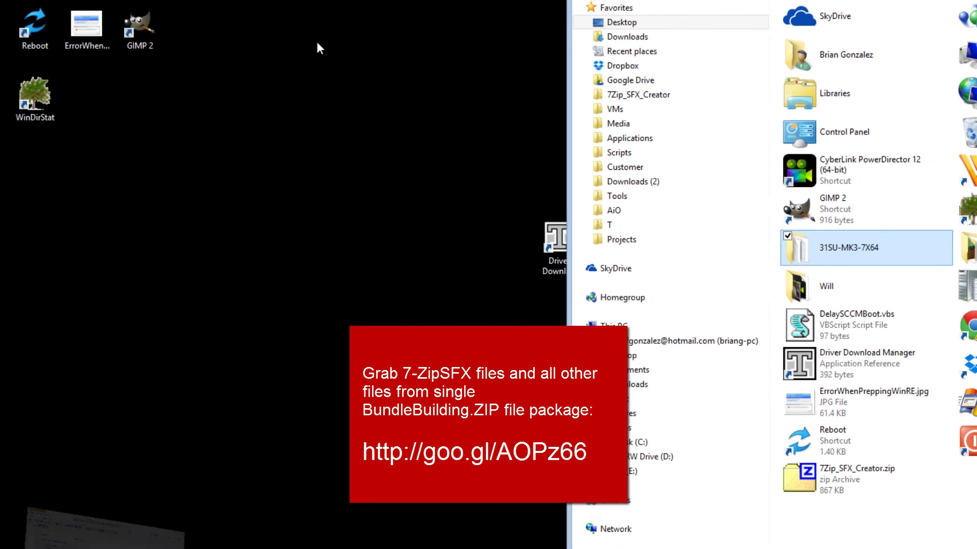
Step: Extract 7Zip_SFX_Creator.zip on the Desktop into its own folder with 7-Zip
drag(26, 278, 220, 287)
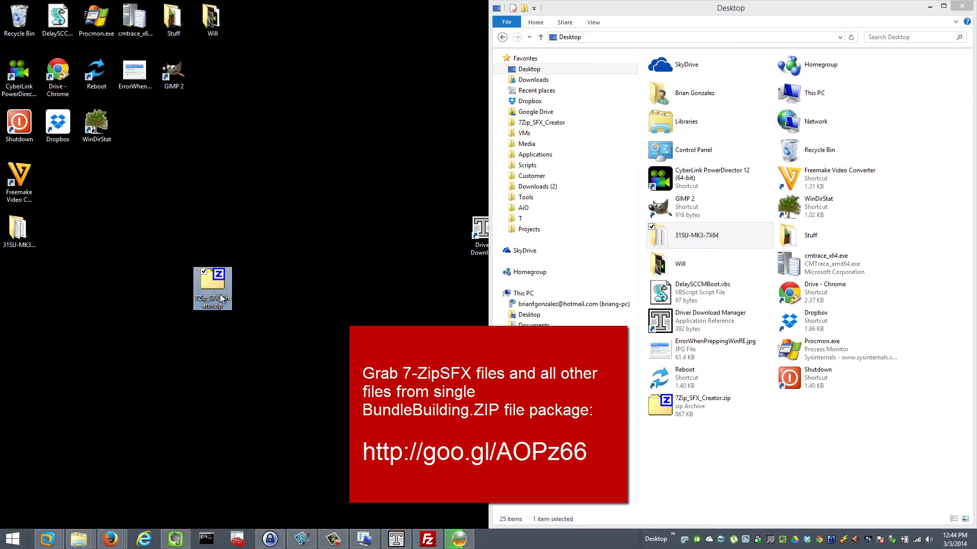
right_click(220, 285)
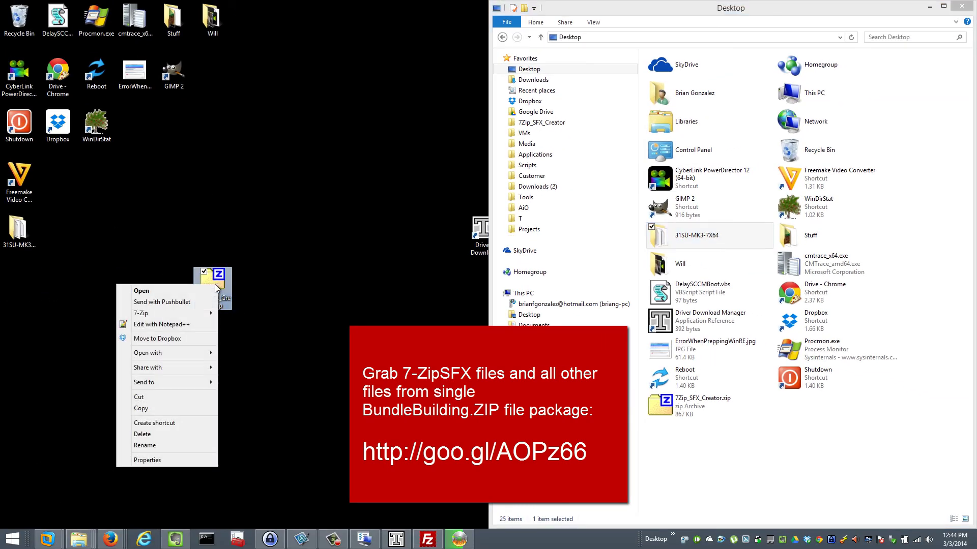
mouse_move(183, 314)
click(251, 347)
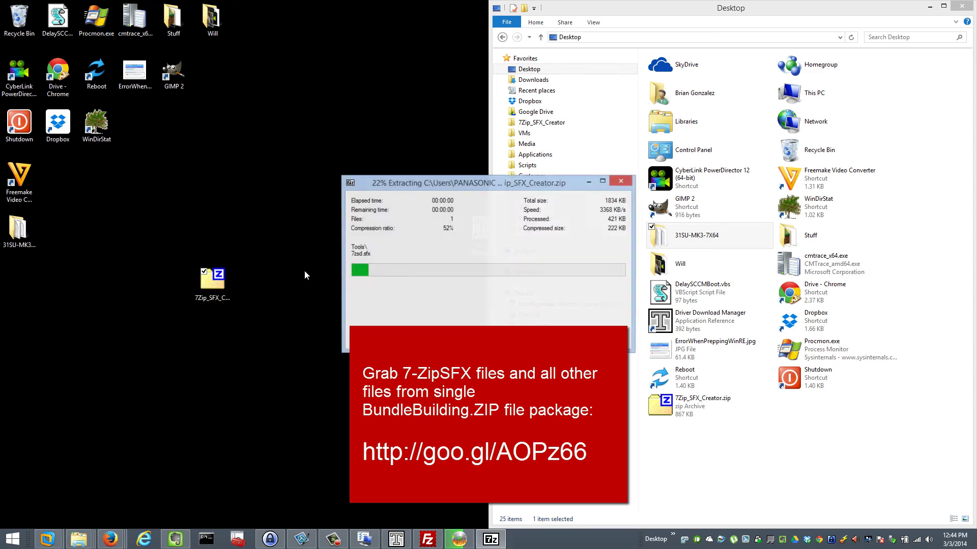
Step: Open the extracted Tools folder and drop the 31SU-MK3-7X64 bundle folder onto BuildExe.bat
drag(21, 280, 181, 211)
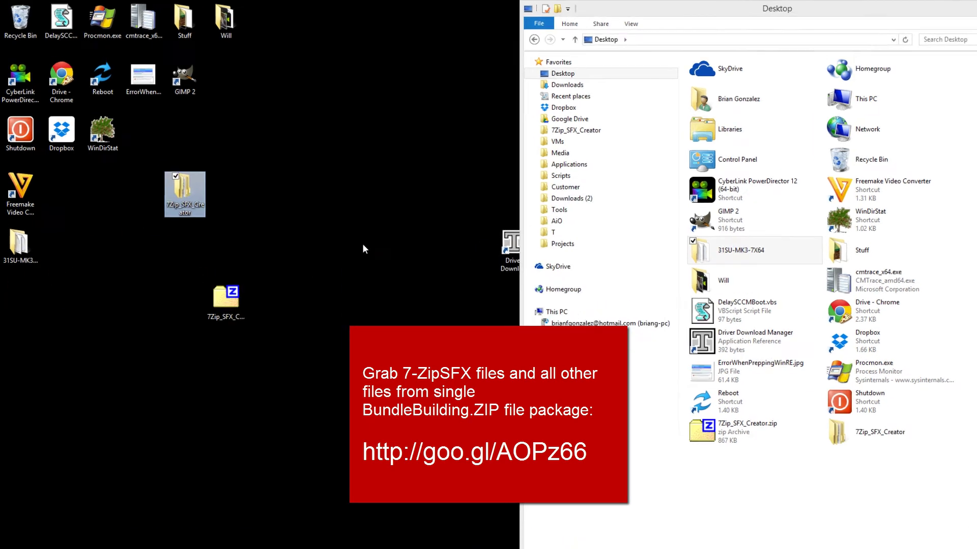
double_click(277, 304)
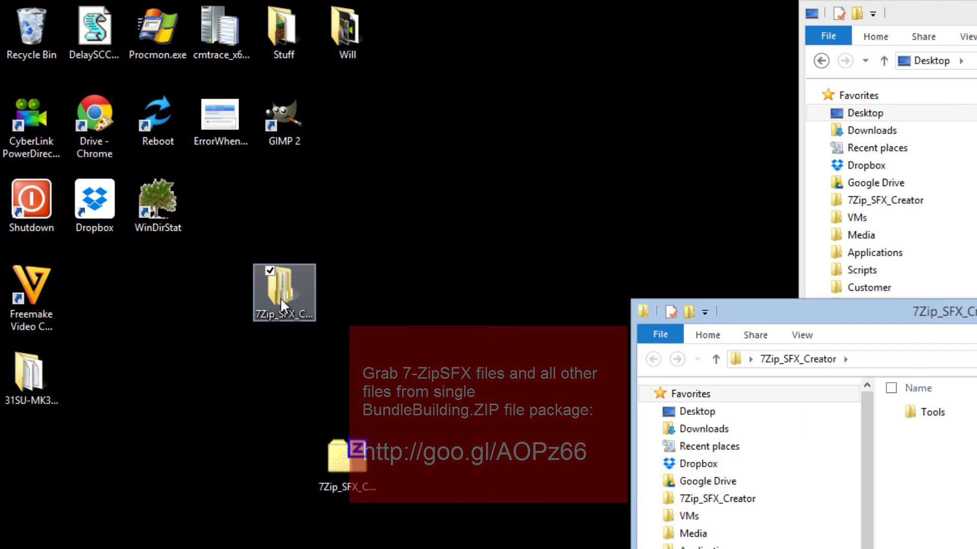
drag(805, 255, 460, 276)
double_click(591, 373)
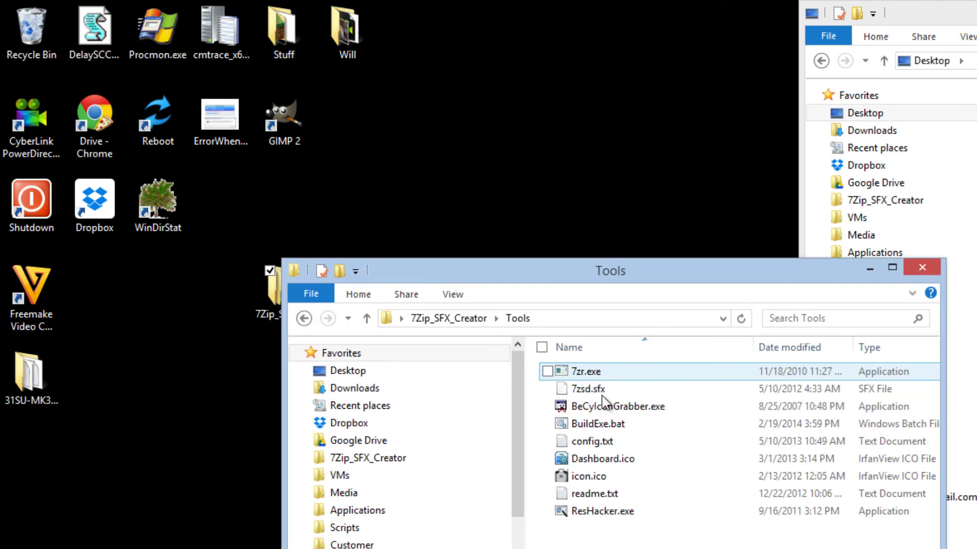
click(38, 381)
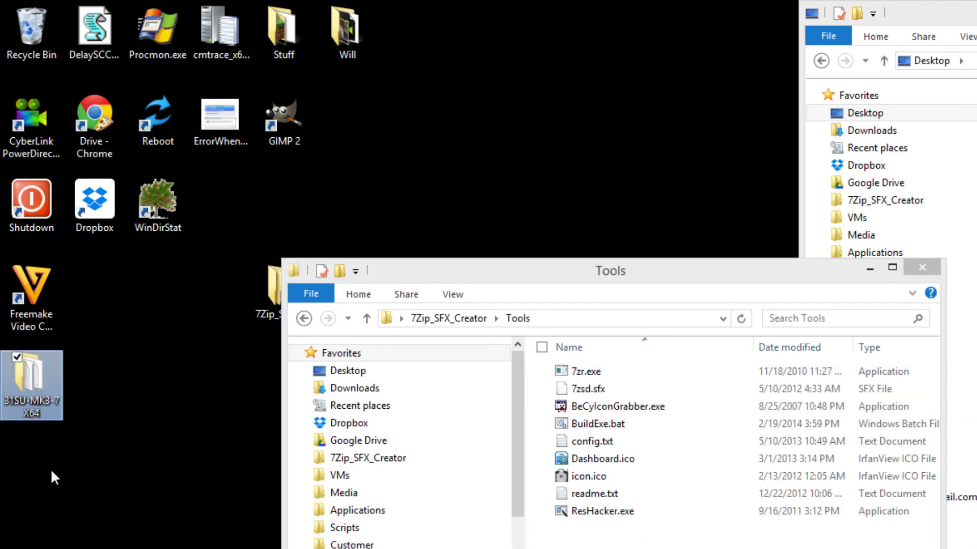
drag(35, 379, 597, 419)
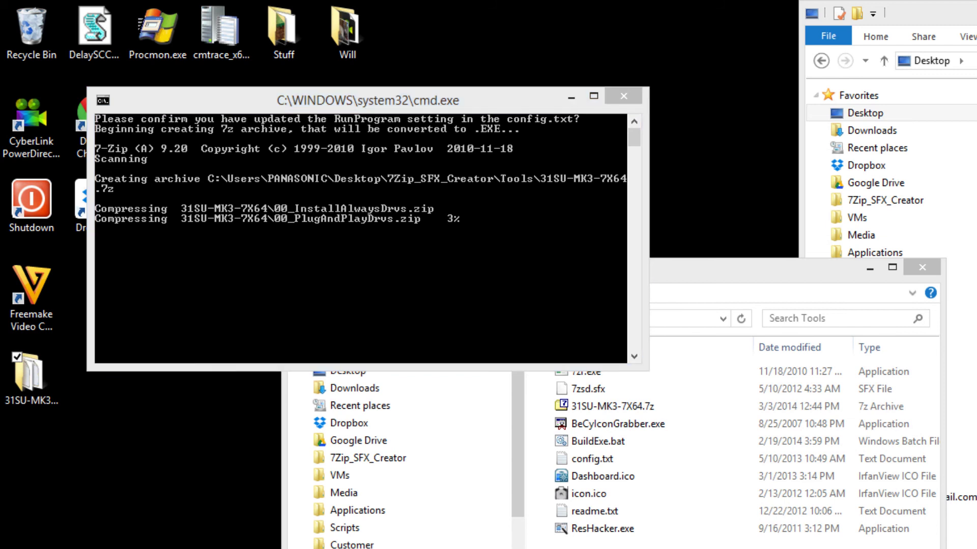
Step: Close the finished build console and move 31SU-MK3-7X64.exe from Tools onto the Desktop
click(652, 420)
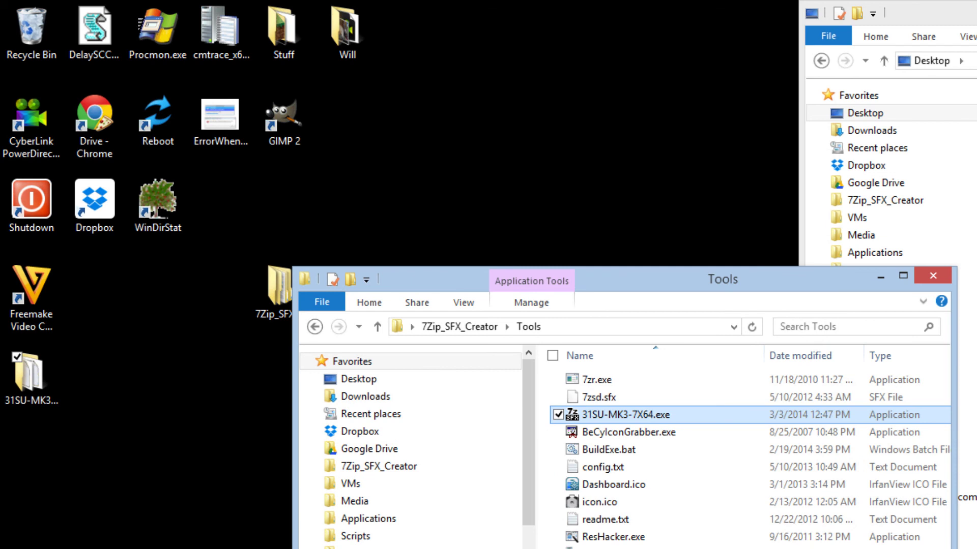
drag(637, 420, 153, 503)
click(163, 539)
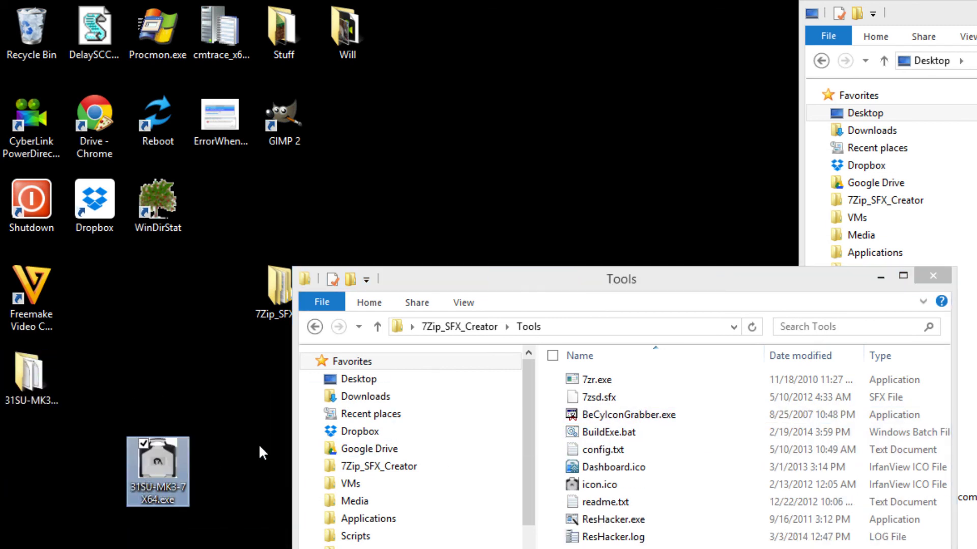